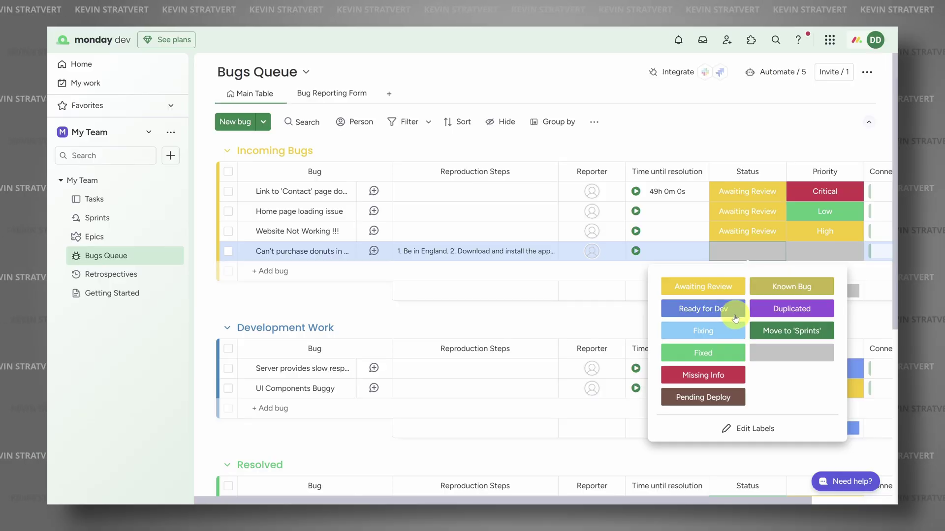
- Show the form's question types, vote for the Keep retro item, and advance the Highlight Flavor of the Month card
click(327, 93)
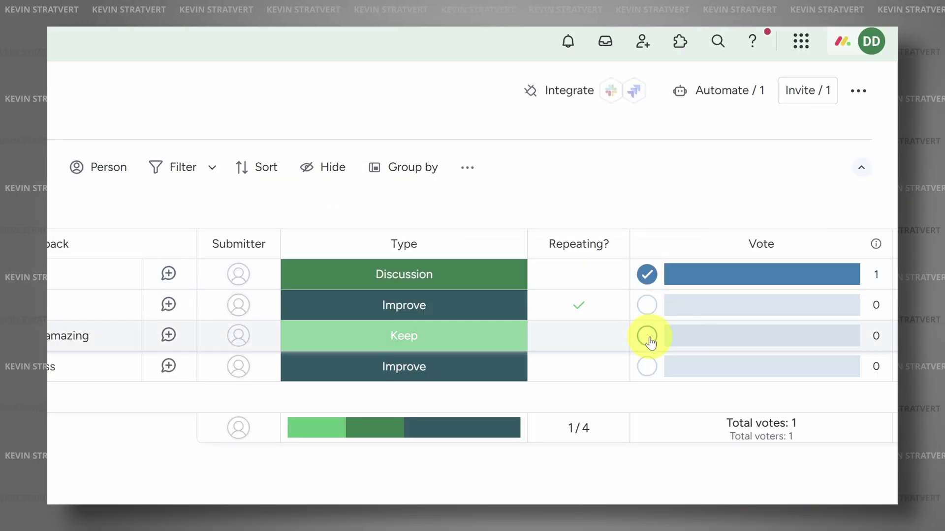
click(647, 335)
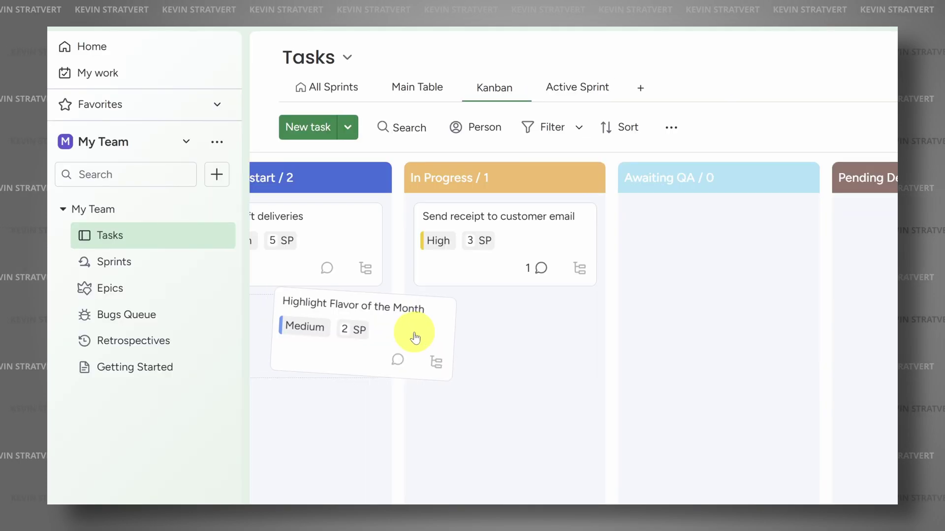
drag(415, 333, 537, 339)
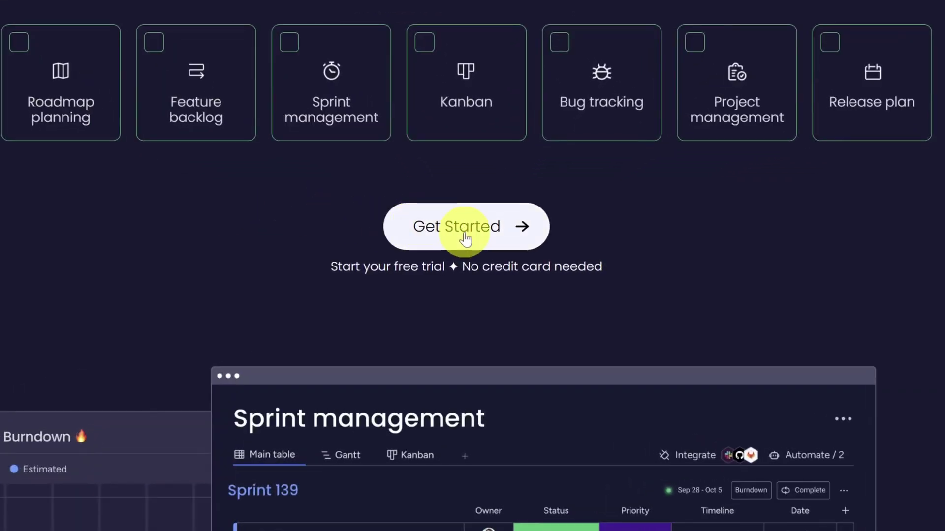
- Begin the free trial sign-up, paste the account e-mail, and continue to account setup
click(466, 240)
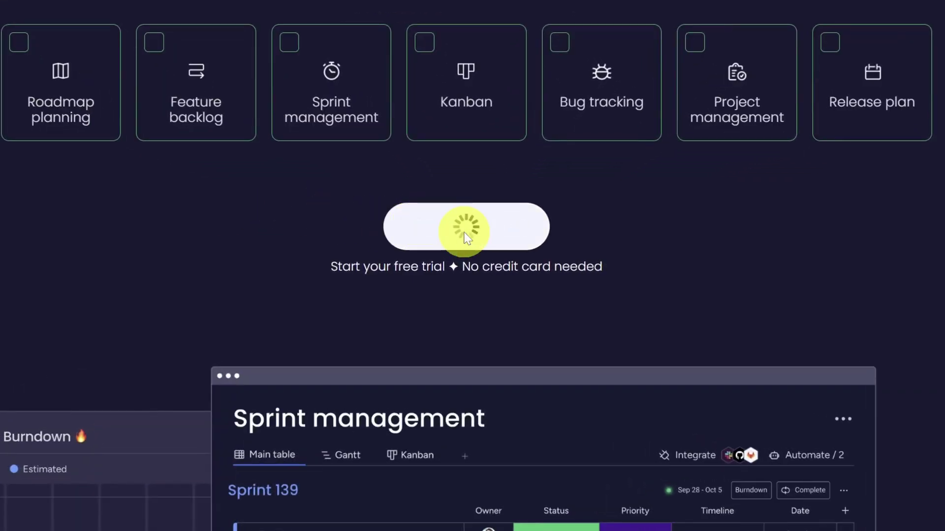
click(338, 272)
key(ctrl+v)
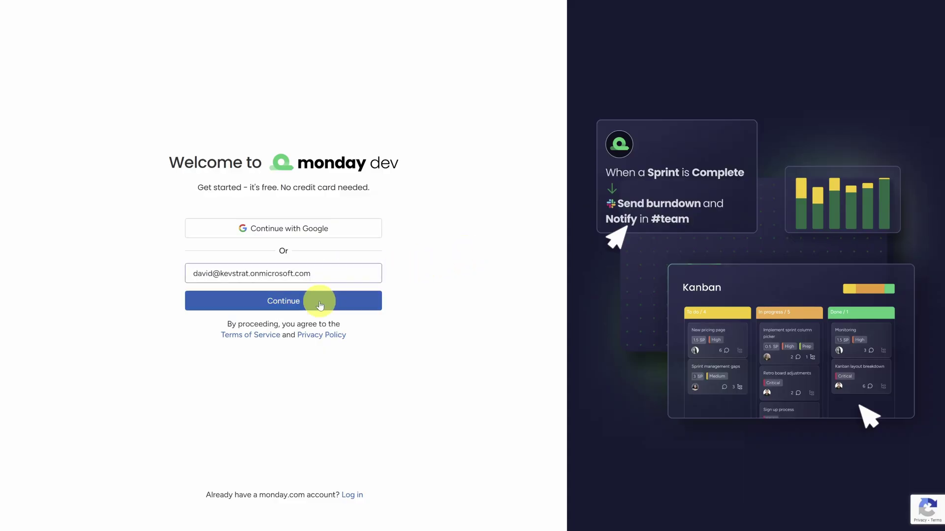
click(318, 301)
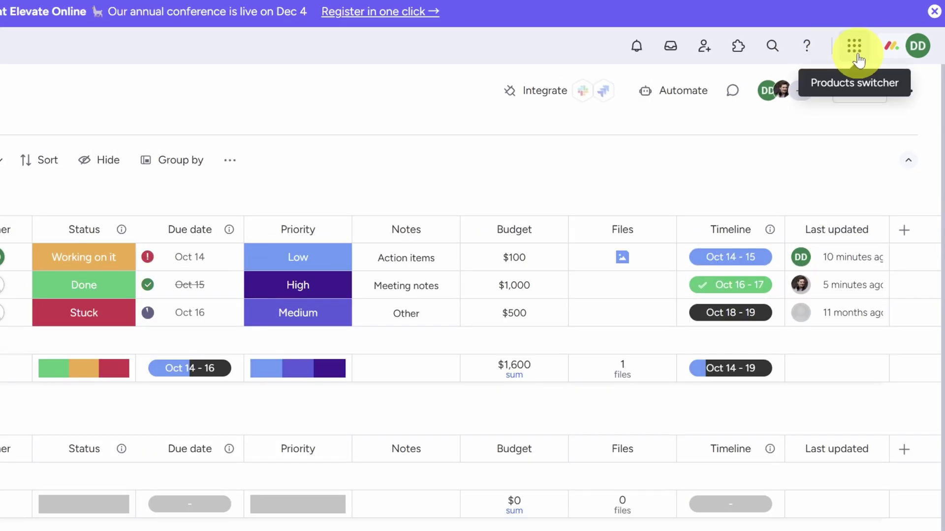
- Go to Explore products from the products switcher and select the monday dev card
click(854, 50)
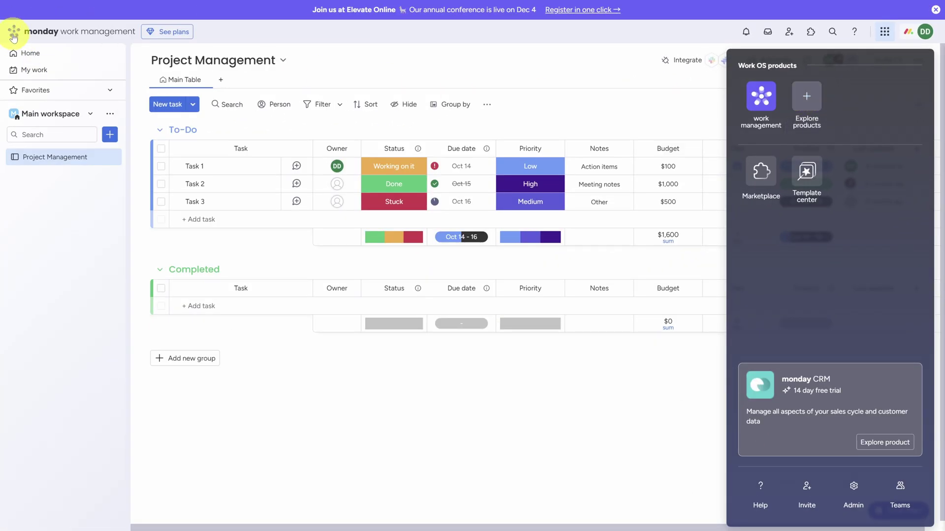
click(806, 100)
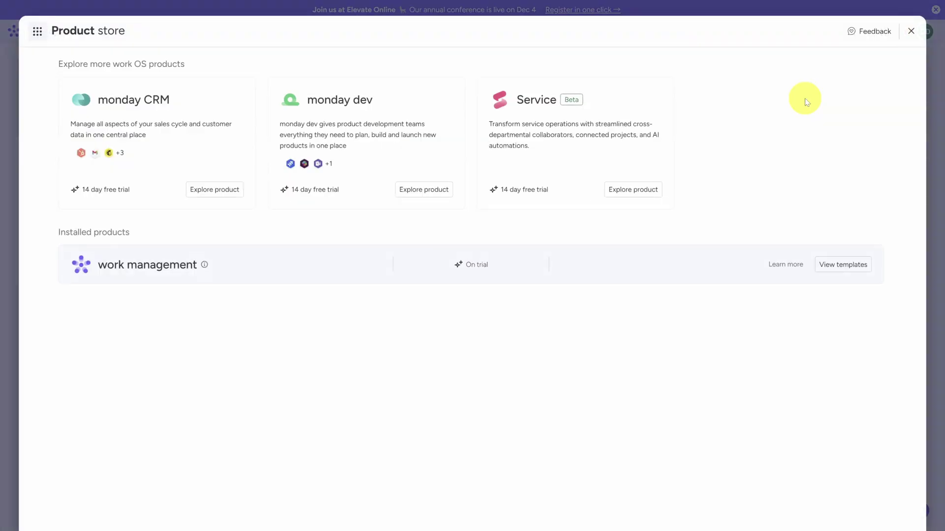
click(333, 101)
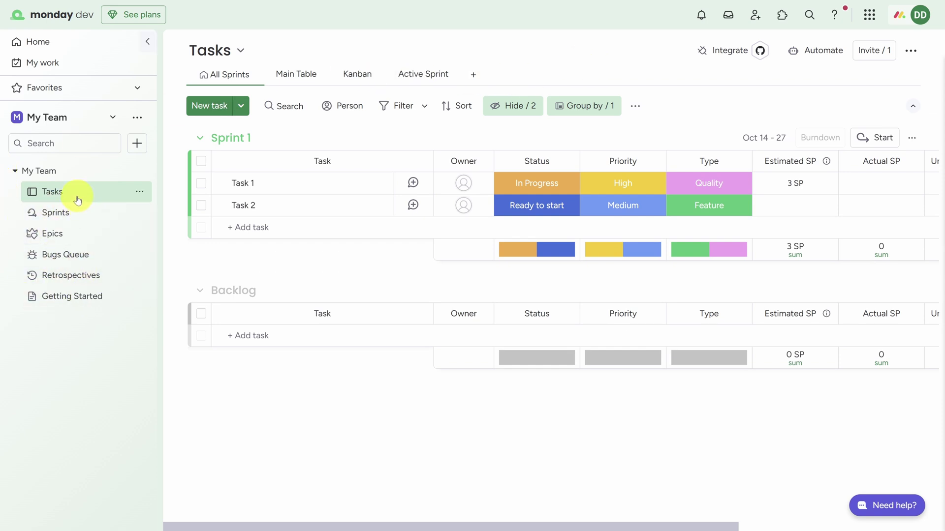
click(756, 19)
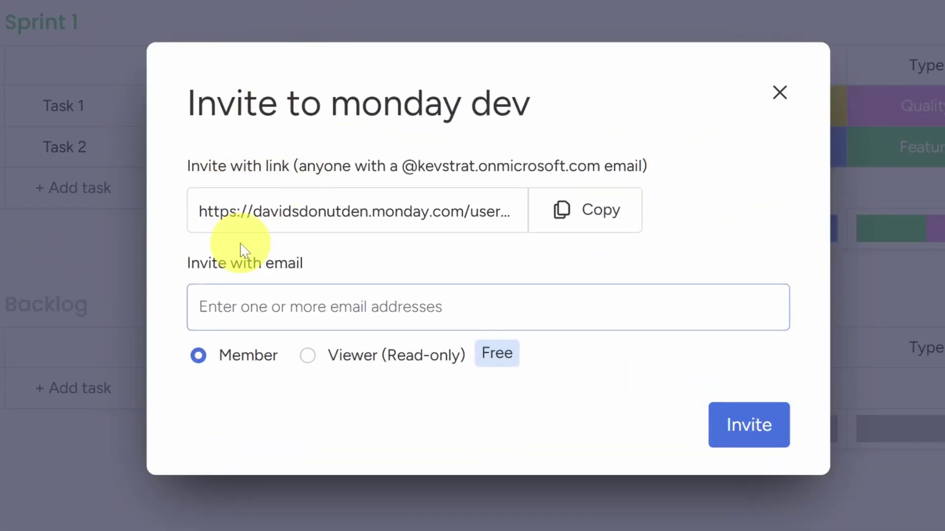
click(336, 305)
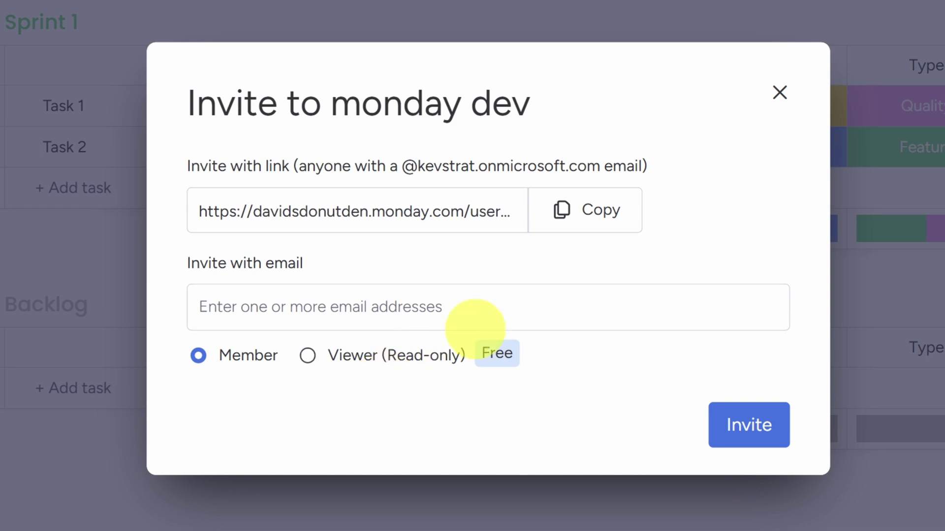
click(779, 91)
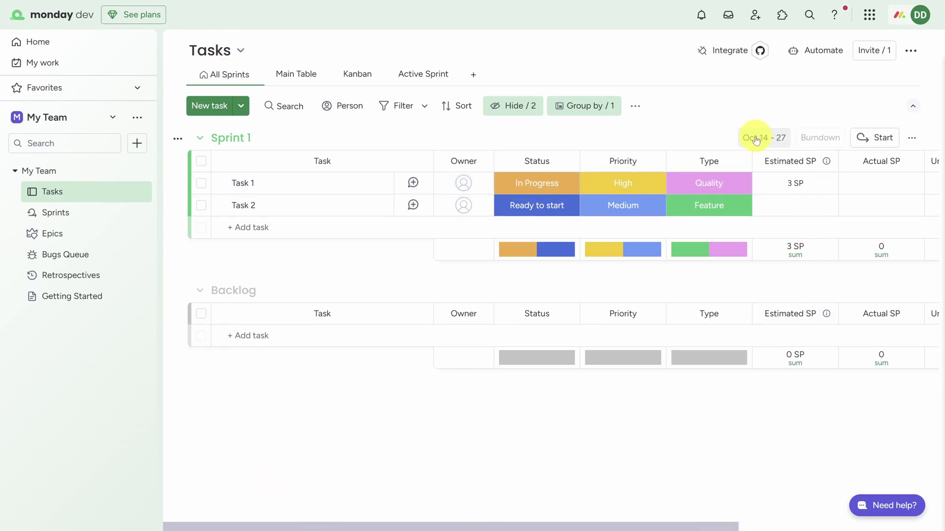
click(201, 184)
click(201, 183)
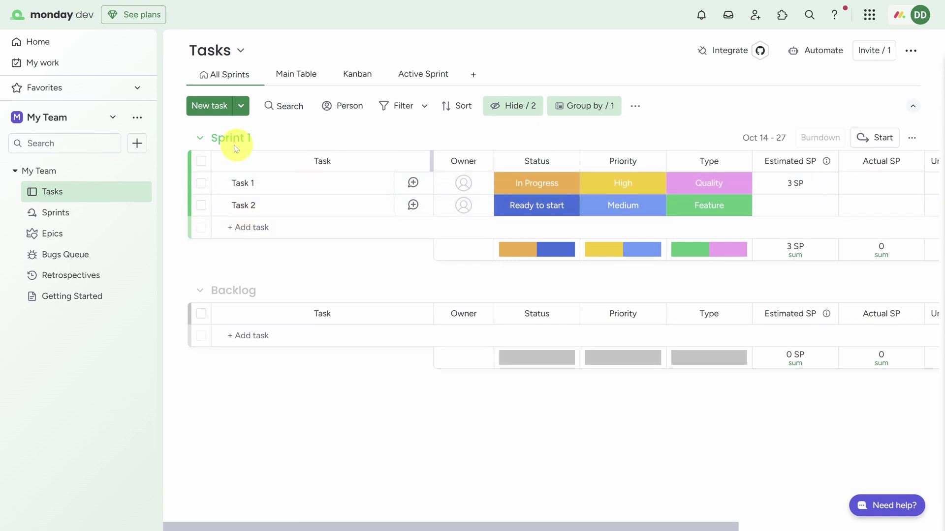
click(201, 139)
click(201, 141)
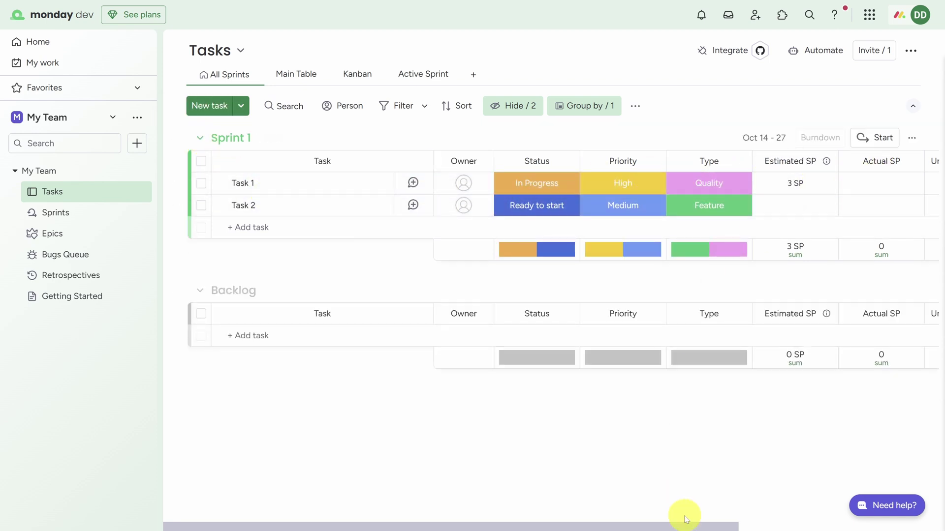
drag(686, 525, 856, 523)
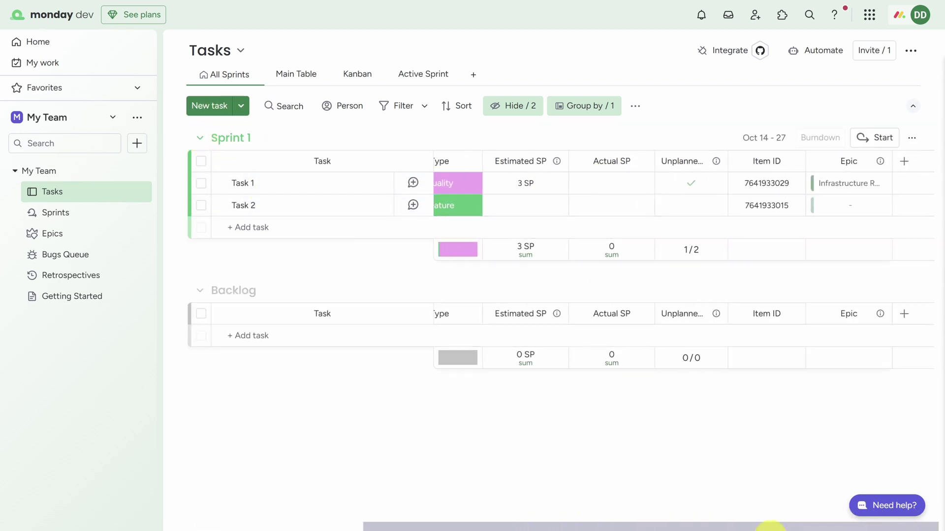
click(59, 216)
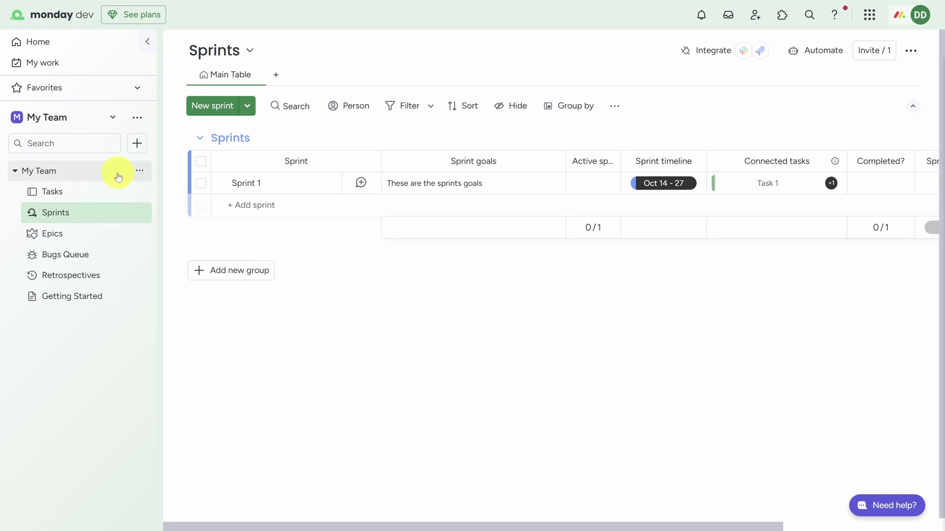
click(64, 193)
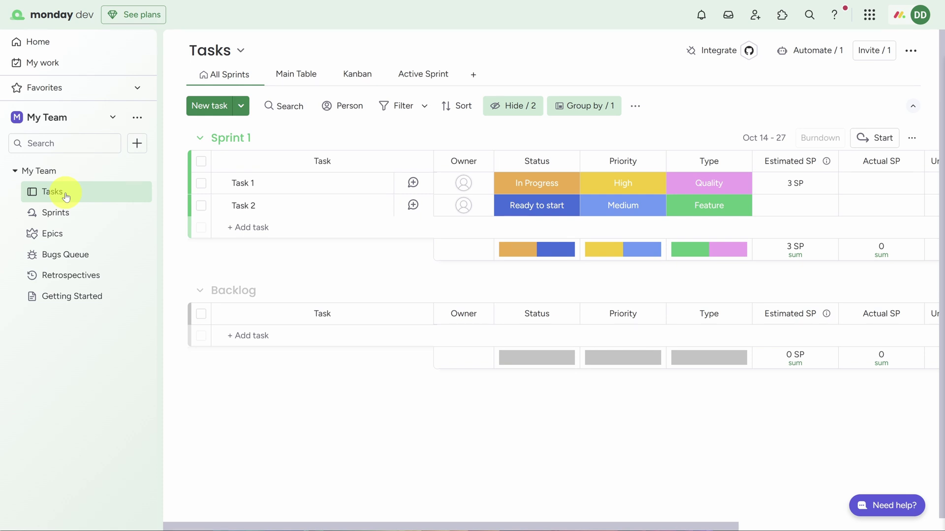
click(912, 54)
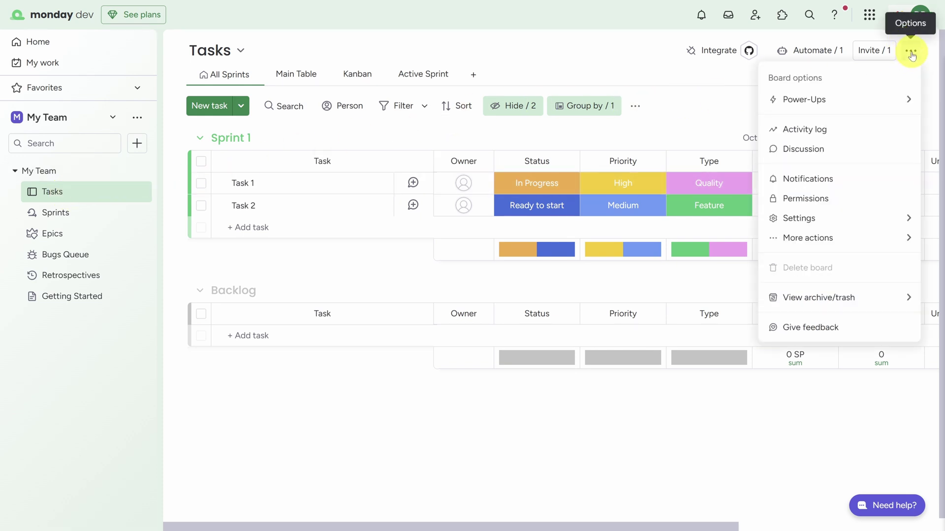
mouse_move(808, 218)
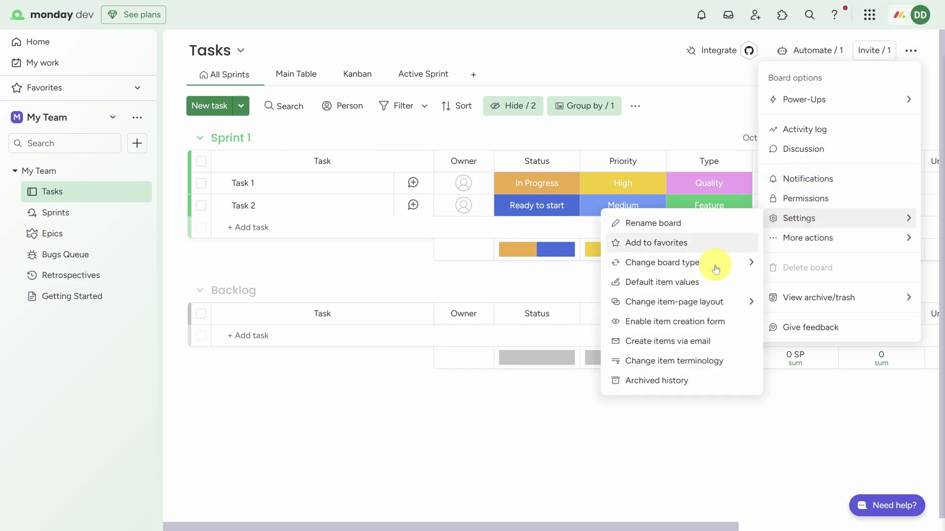
click(688, 363)
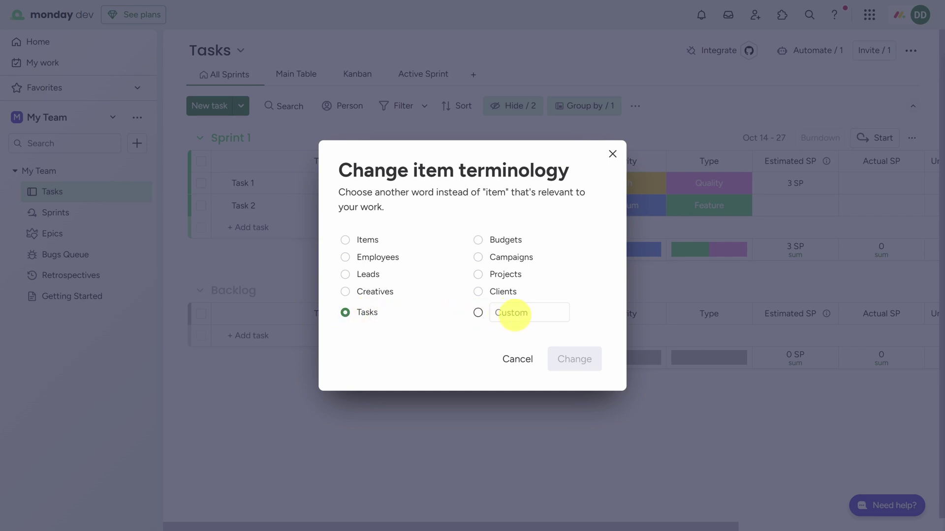
click(613, 154)
click(244, 183)
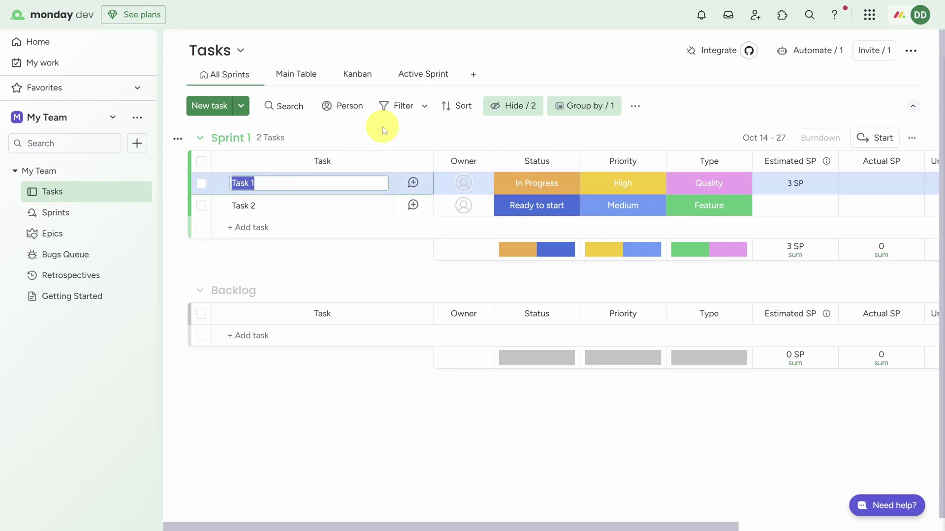
- Rename Task 1 to 'Integrate Payment Processor' and paste its acceptance criteria into the item description
text(Integrate Payment Processor)
key(Return)
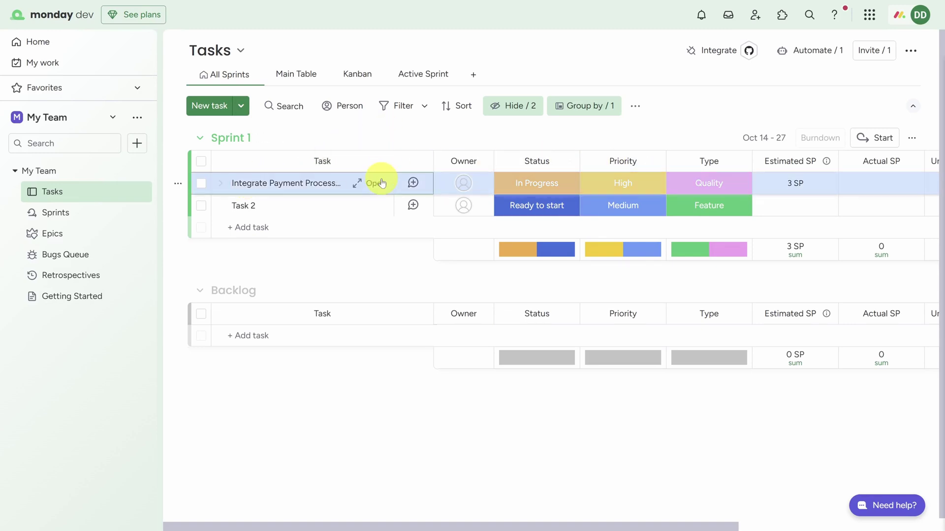
click(377, 185)
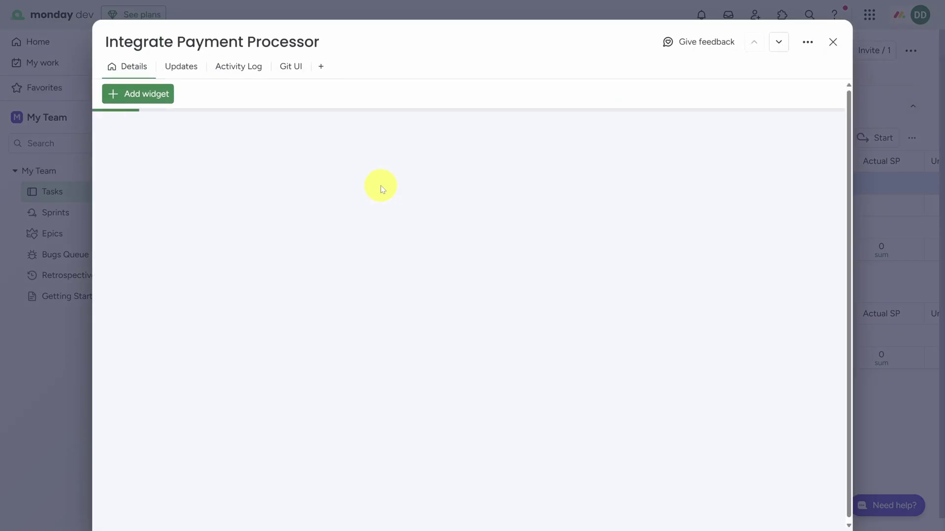
text(Acceptance Criteria: Payment: I can choose from multiple payment methods (e.g., credit card, mobile payment) to complete the transaction. The app provides a confirmation screen with the order summary, delivery address, and payment method before finalizing the order. Order Confirmation: Upon successful payment, I receive an in-app confirmation screen with my order details, estimated delivery time, and a receipt via email. I can view my order history and track the status of my current order in the app. Error Handling: If any required fields (e.g., delivery address, payment details) are missing, the app prompts me to complete the missing information before proceeding. If my payment is declined, the app provides an error message and allows me to re-enter payment details or select an alternate method.)
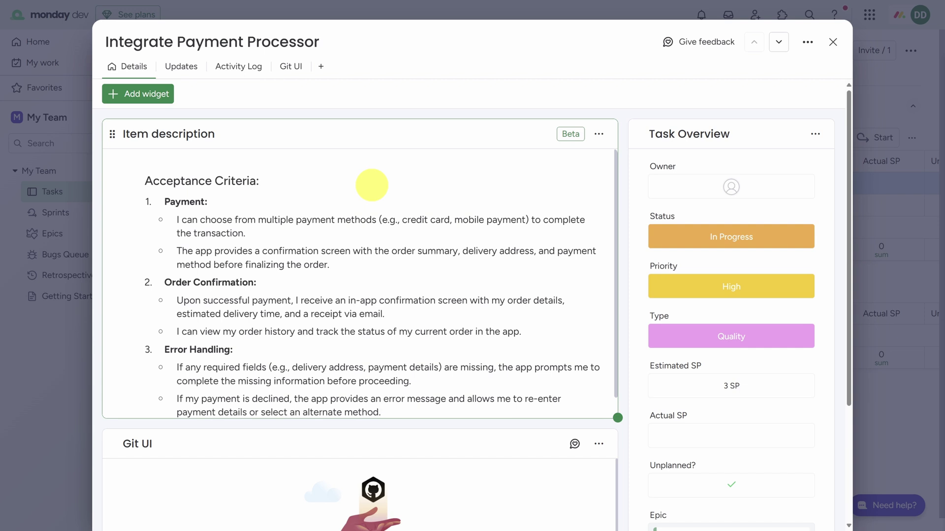
click(831, 44)
drag(609, 527, 860, 521)
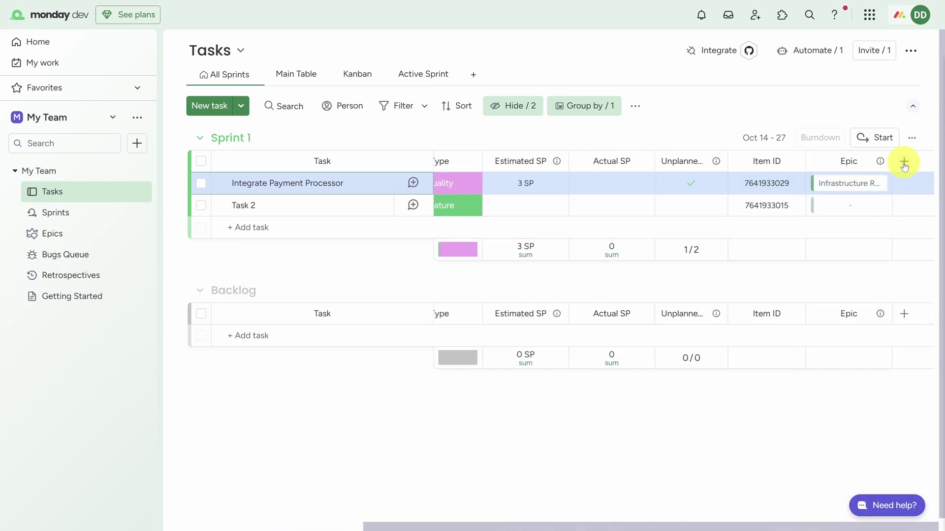
- Add a Link column to the Tasks board and name its header 'Design Spec'
click(903, 161)
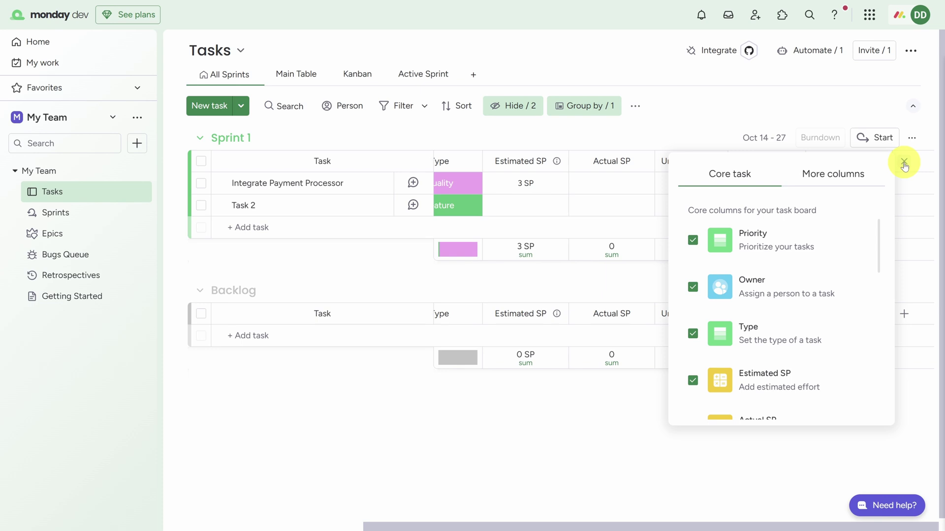
click(819, 183)
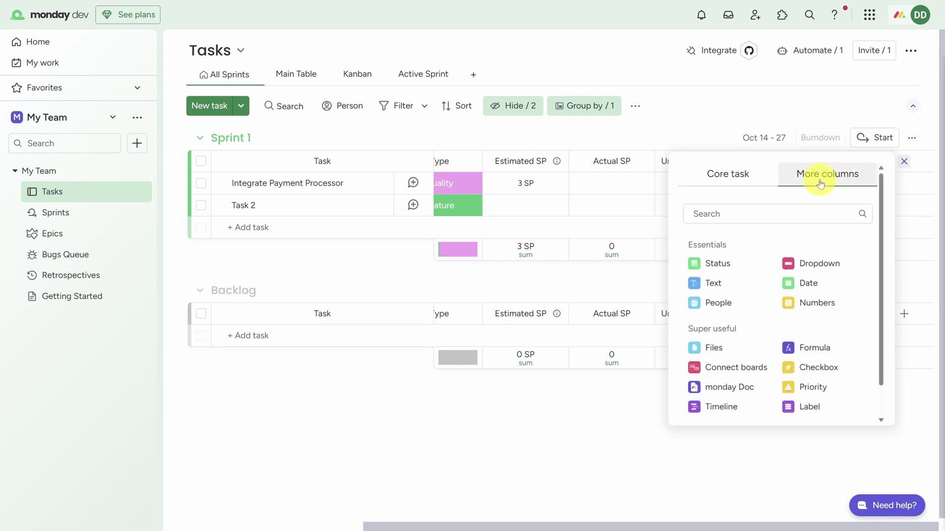
click(797, 214)
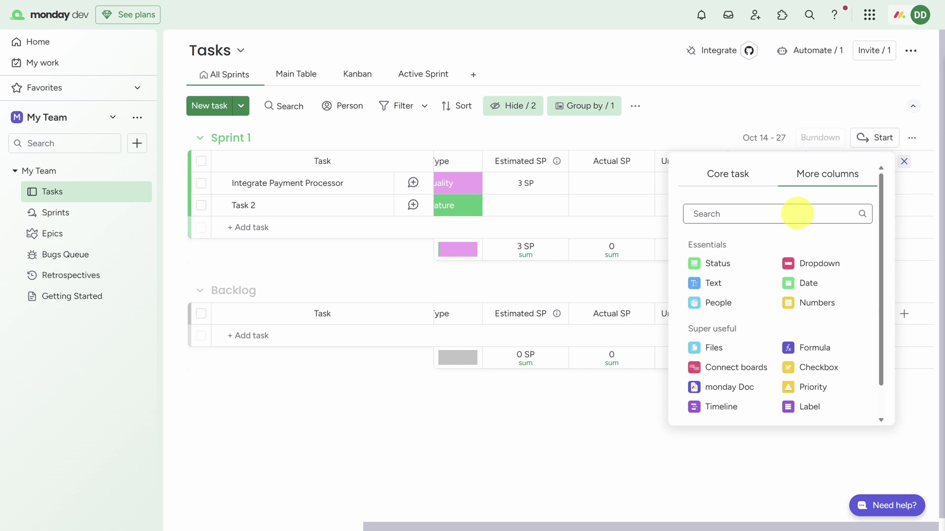
text(Link)
click(718, 264)
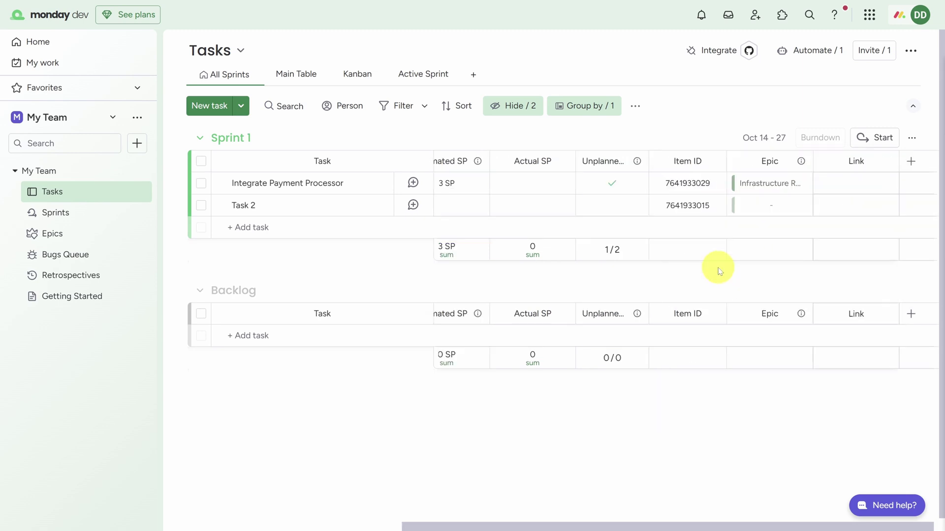
click(854, 162)
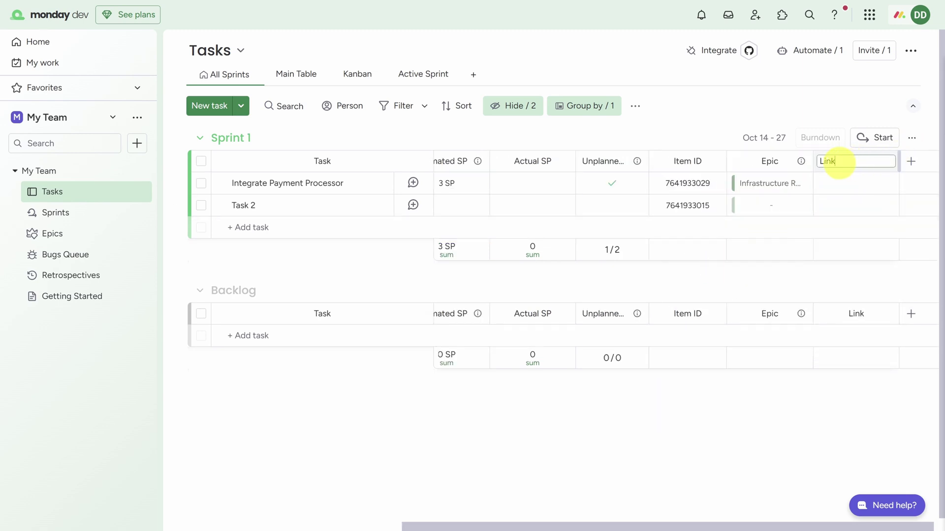
text(Design Spe)
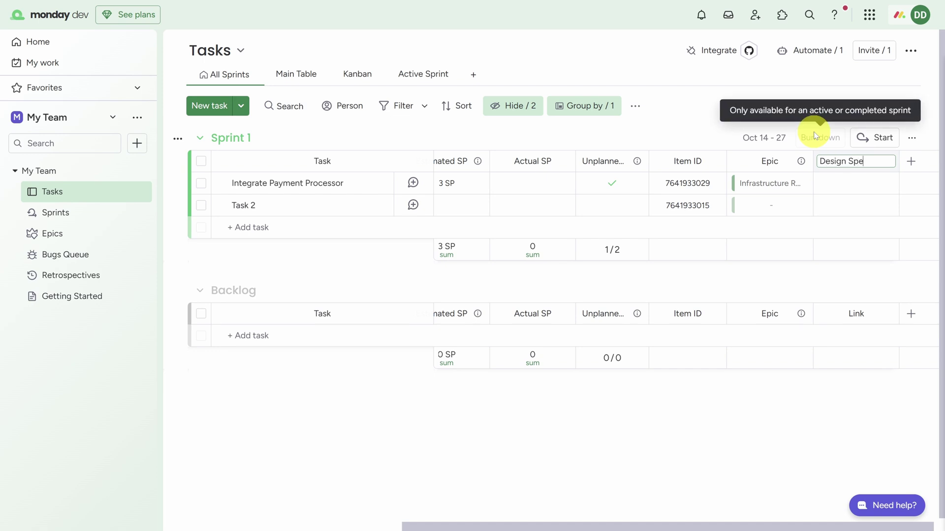
text(c)
key(Return)
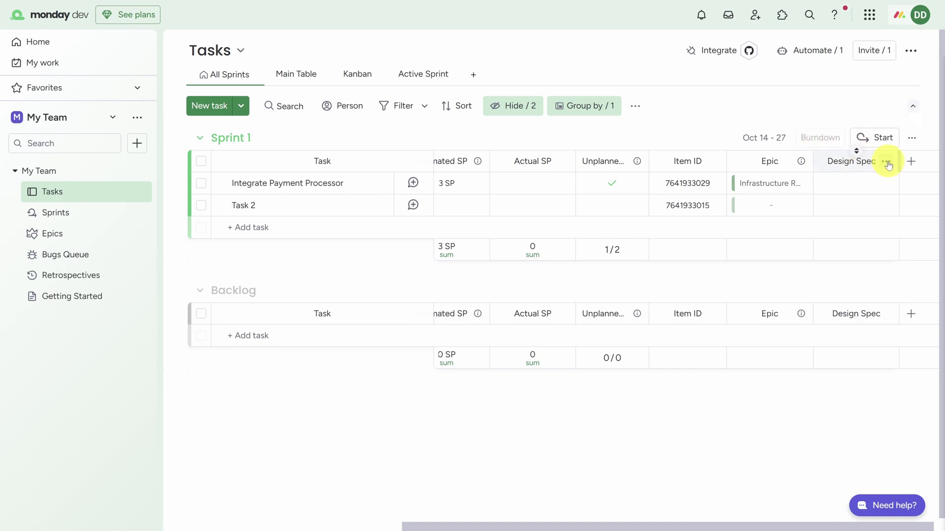
click(886, 162)
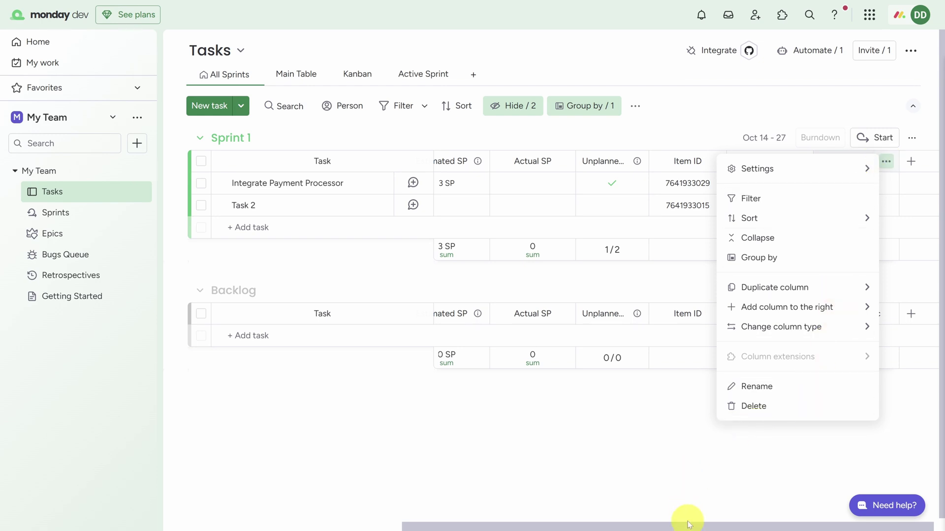
drag(686, 517, 452, 518)
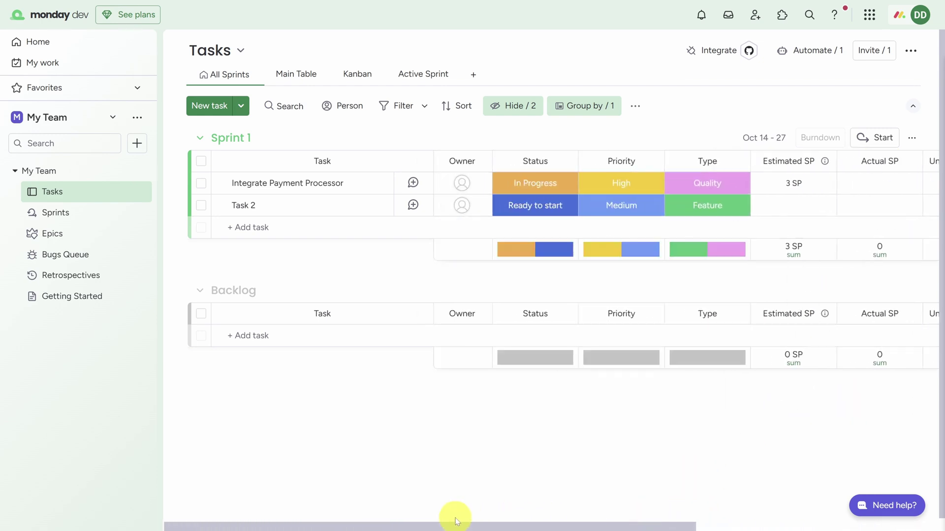
- Rename the 'Waiting for review' status label to 'Awaiting QA' and apply
click(549, 188)
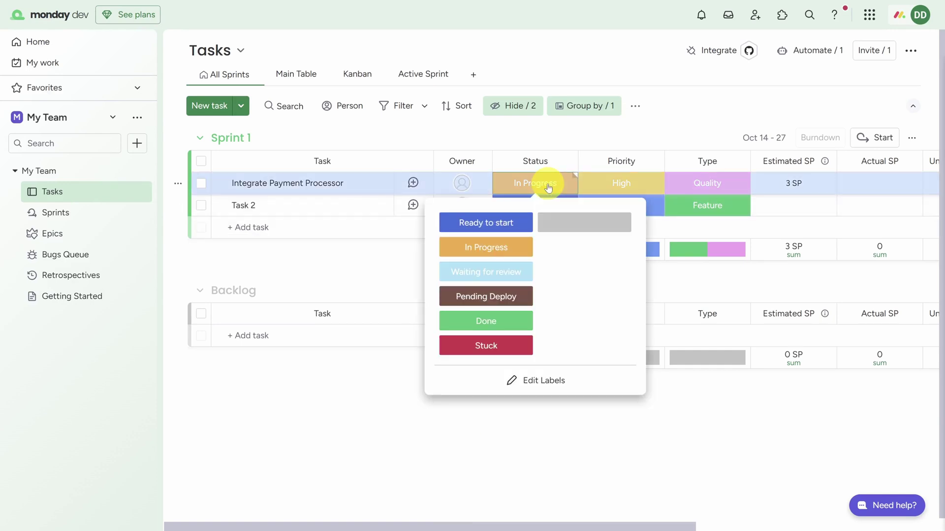
click(532, 381)
click(453, 271)
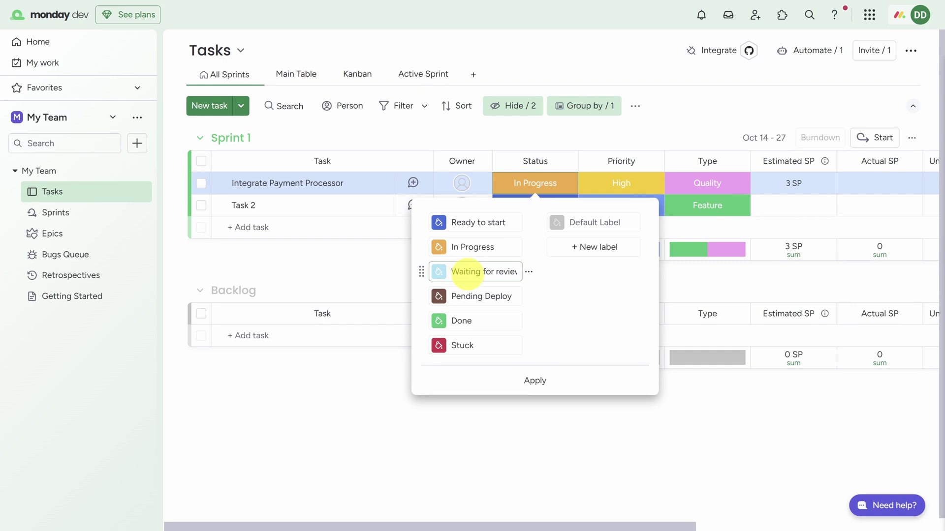
triple_click(474, 272)
text(Awaiting QA)
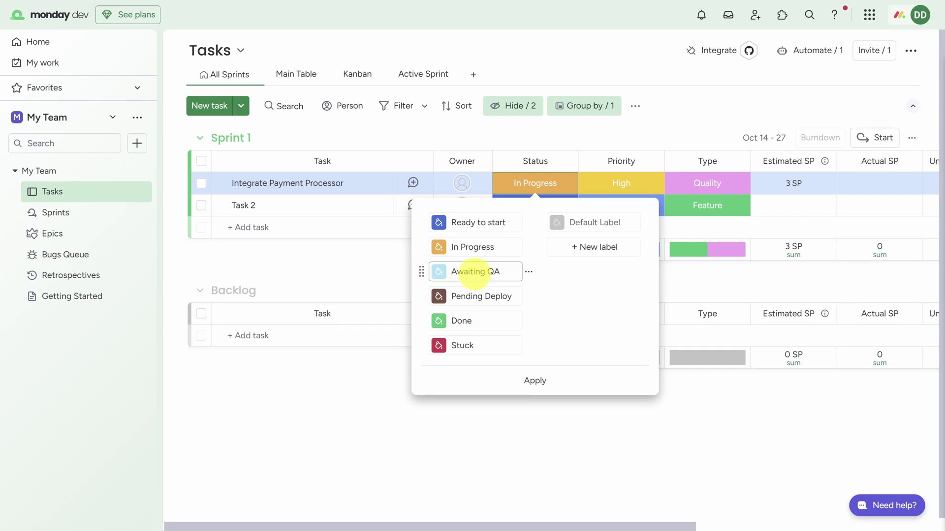
click(528, 386)
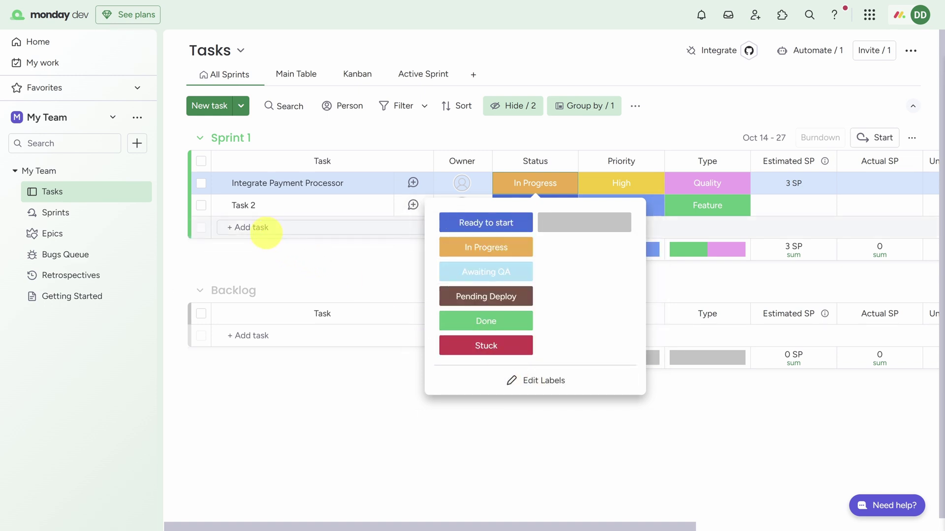
- Add the task 'Send receipt to customer email' to Sprint 1
click(272, 229)
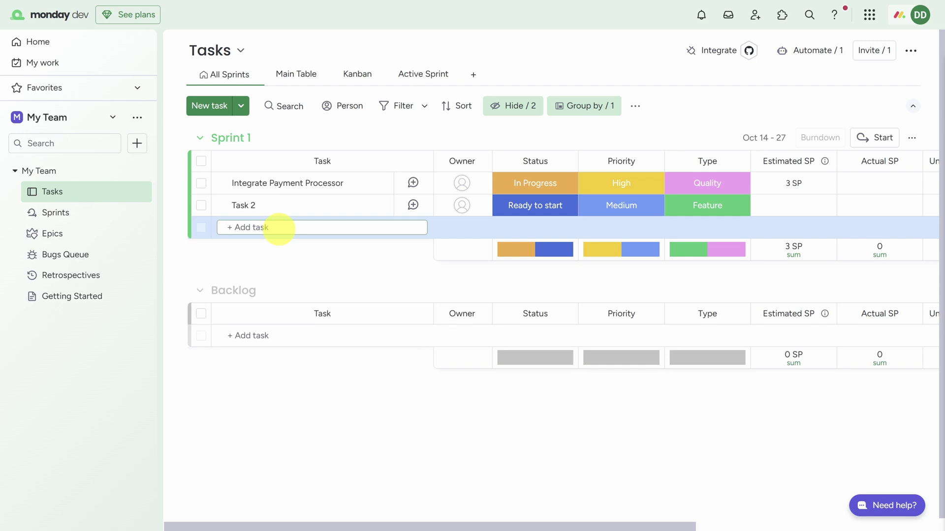
text(Send receipt to customer email)
key(Return)
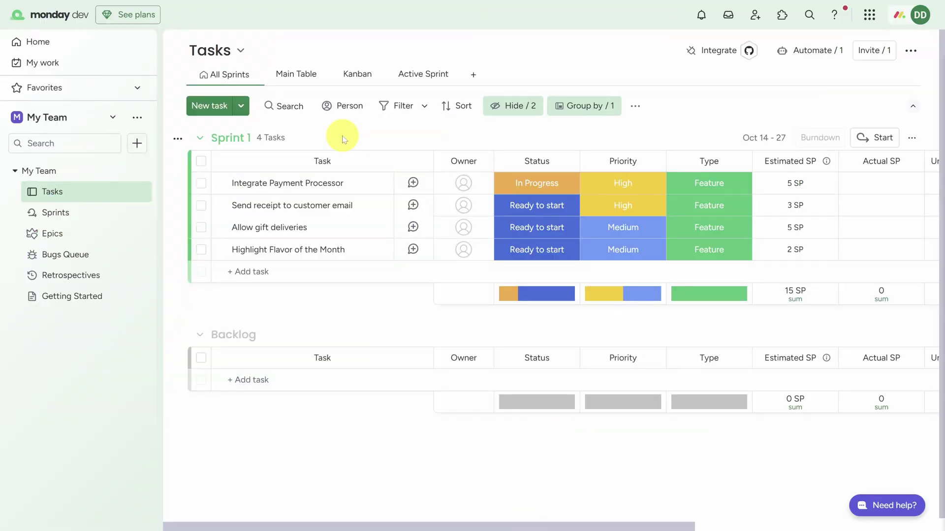
- Start Sprint 1 and review its burndown chart in the Active Sprint view
click(864, 142)
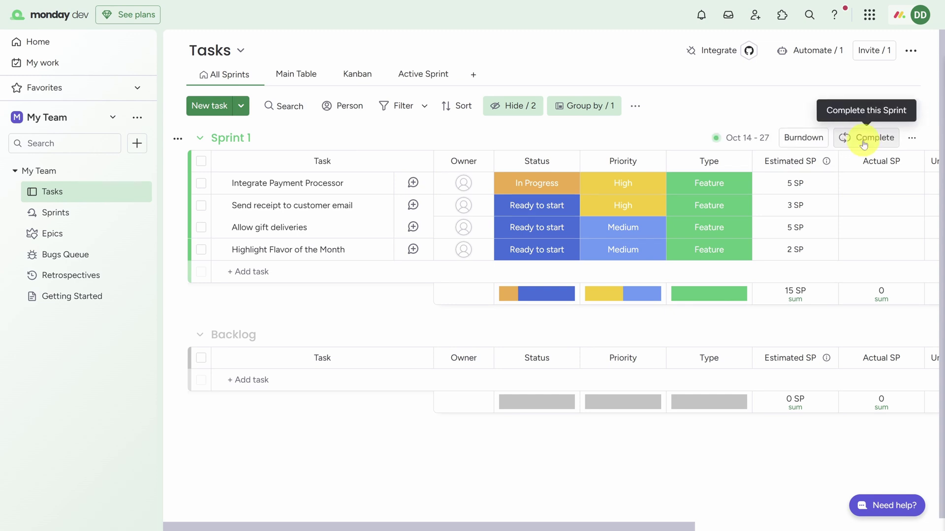
click(415, 79)
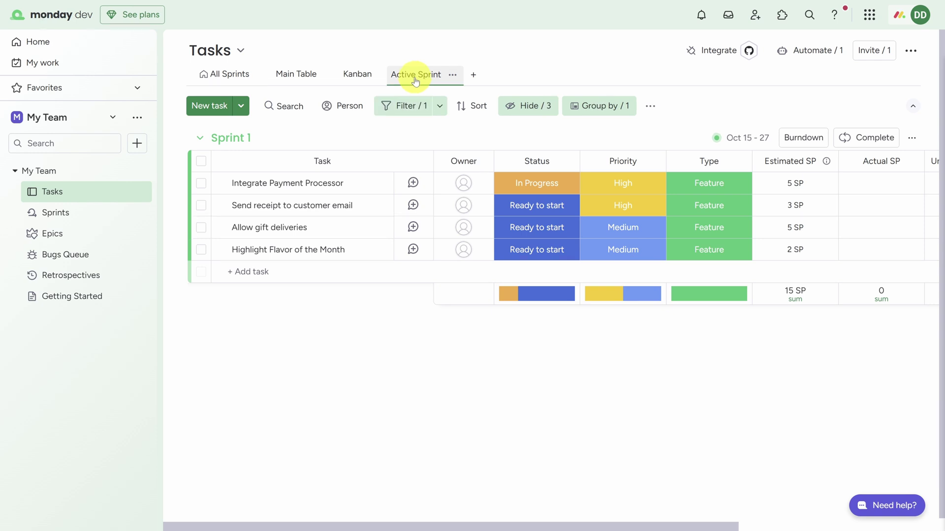
click(801, 139)
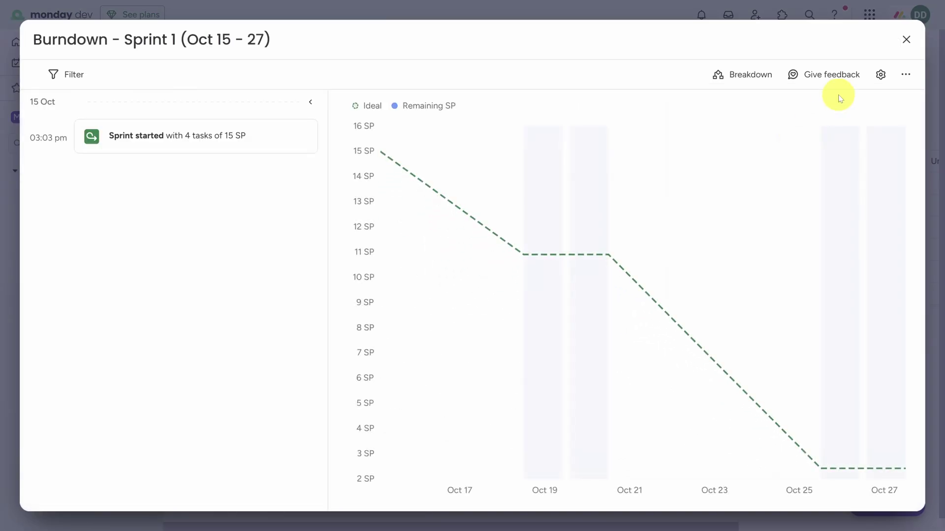
click(906, 39)
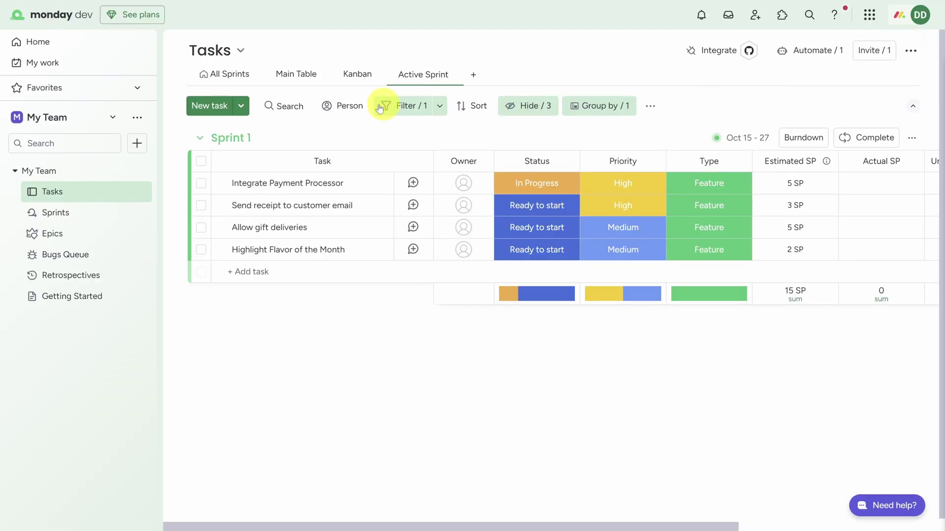
- On the Kanban board, move Integrate Payment Processor to Done and the receipt task to In Progress
click(356, 75)
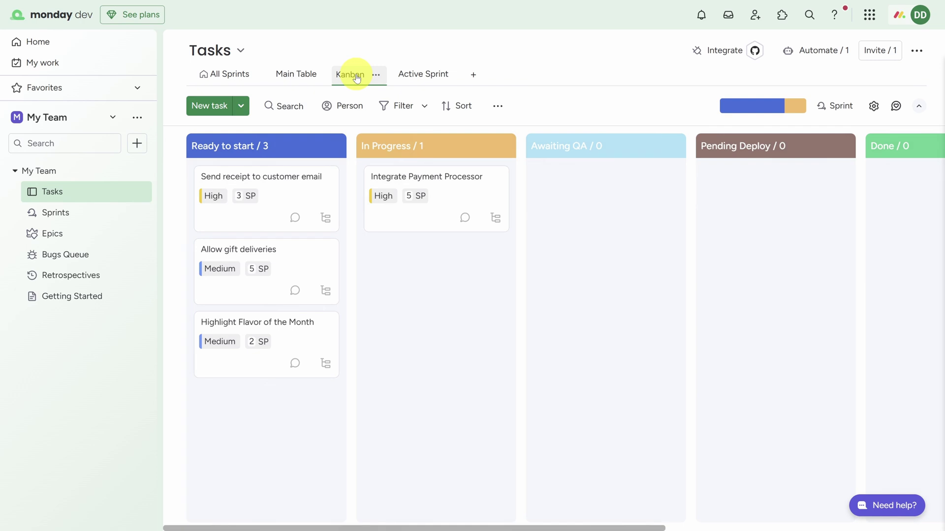
drag(415, 220, 865, 243)
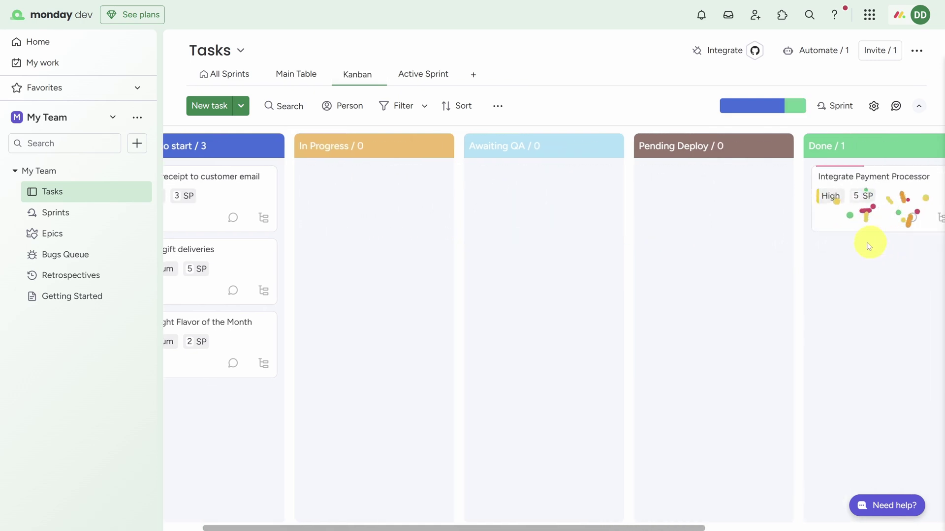
drag(207, 224, 338, 226)
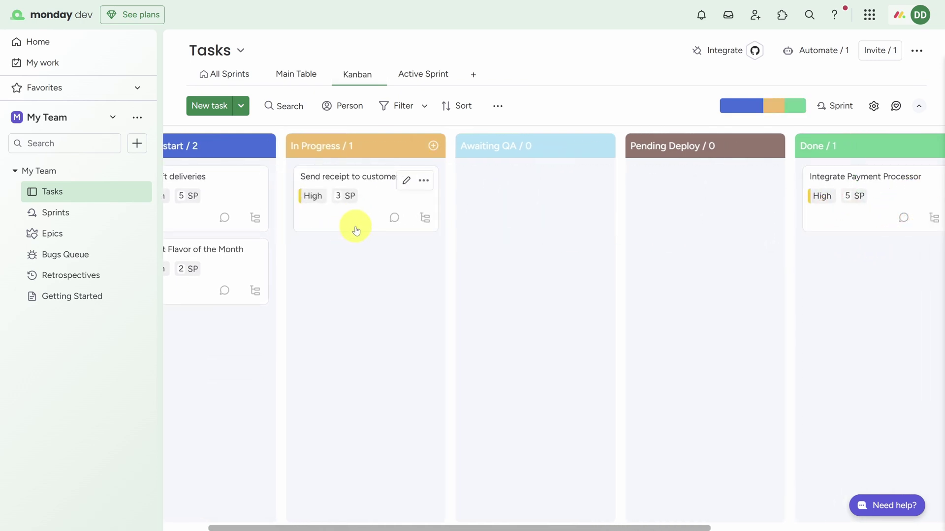
- Post the update 'Might be blocked on services team prioritization' on the receipt task
click(390, 224)
click(390, 123)
text(Might be blocked on services team prioritization)
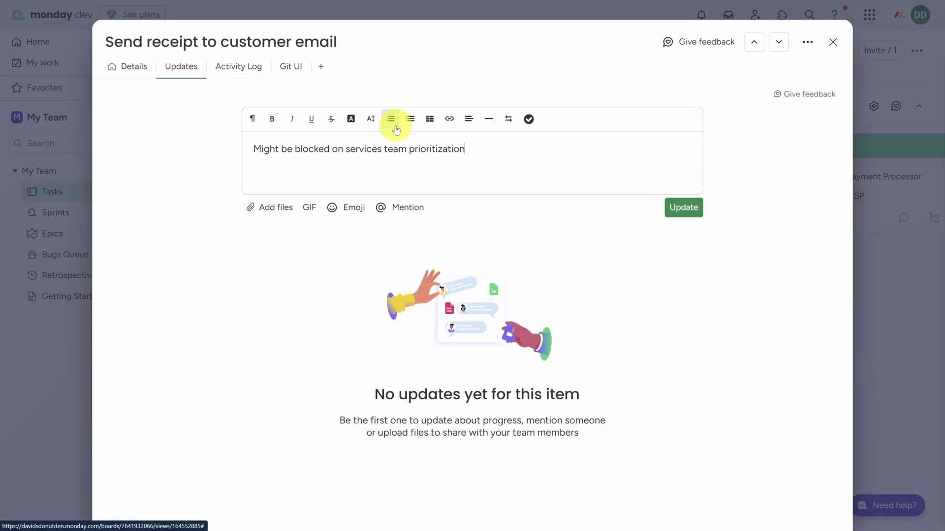
key(ctrl+Return)
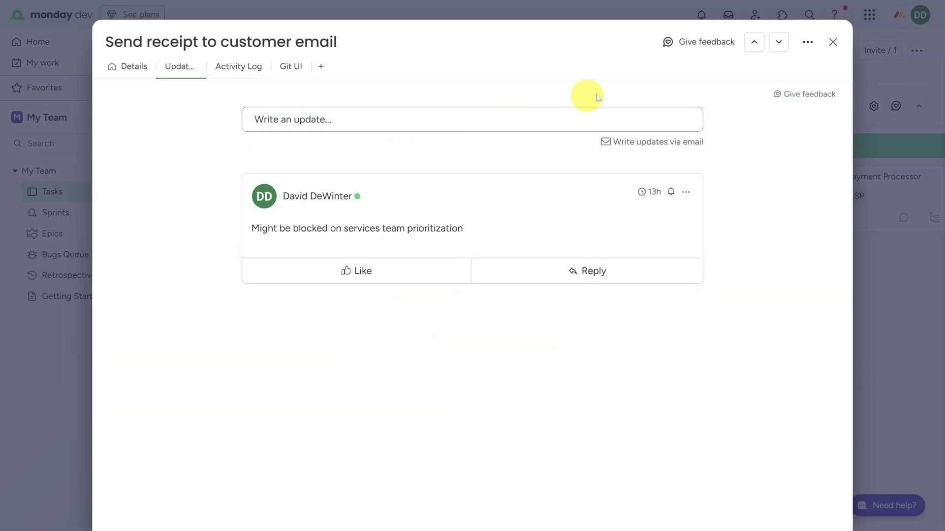
click(831, 44)
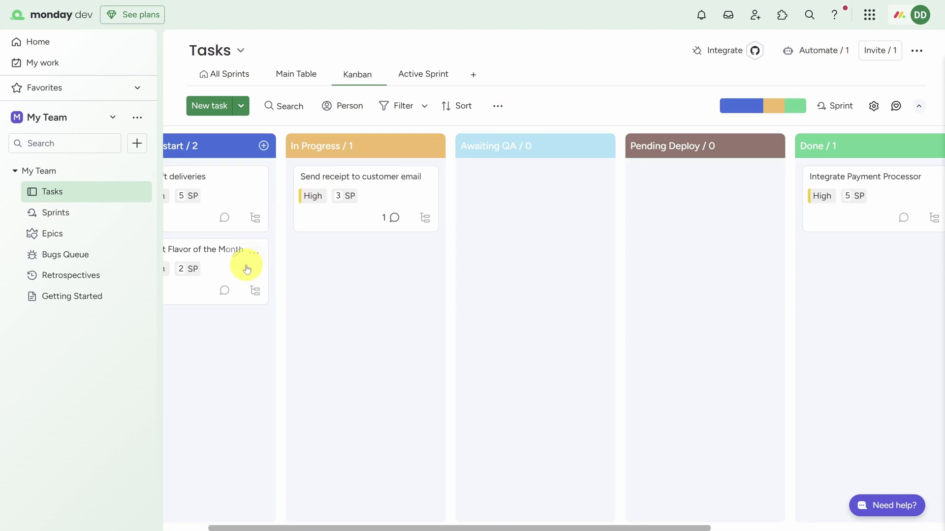
- Move Highlight Flavor of the Month to In Progress and check the receipt task's update in Active Sprint
drag(230, 275, 403, 280)
click(425, 81)
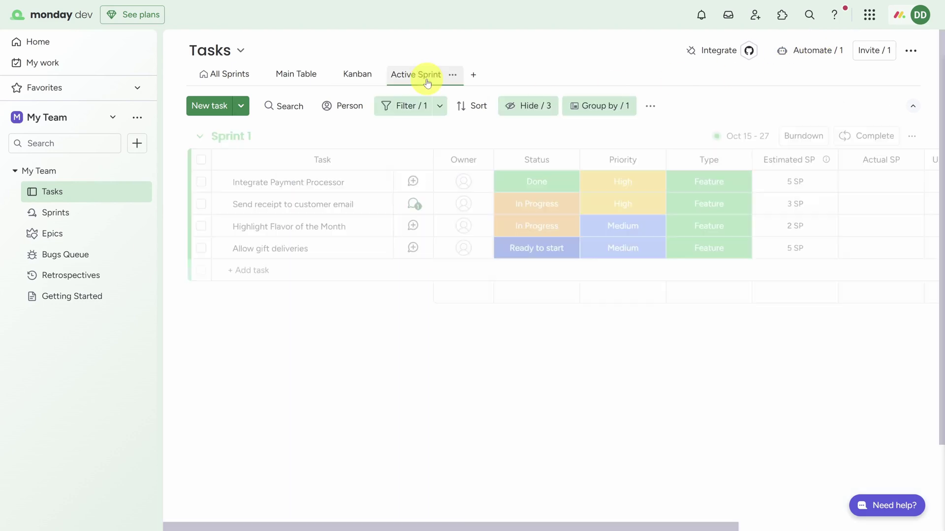
click(414, 206)
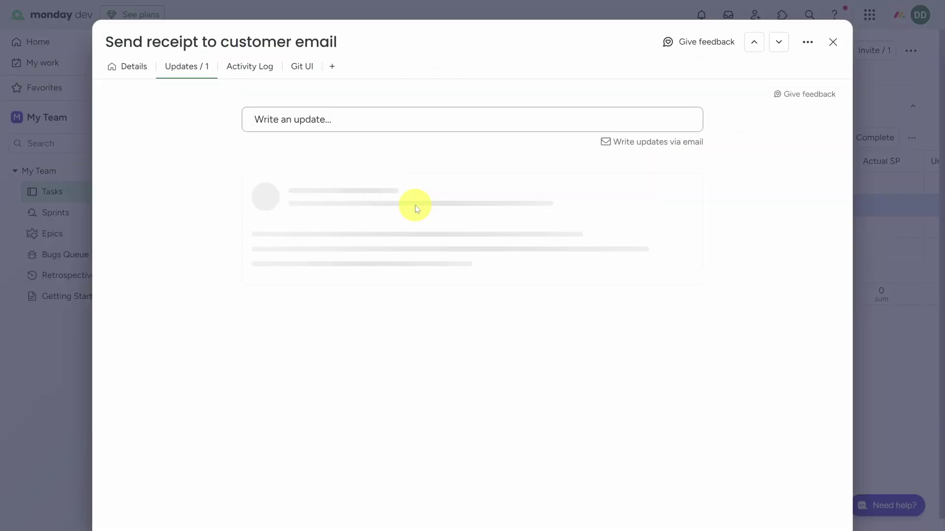
click(833, 42)
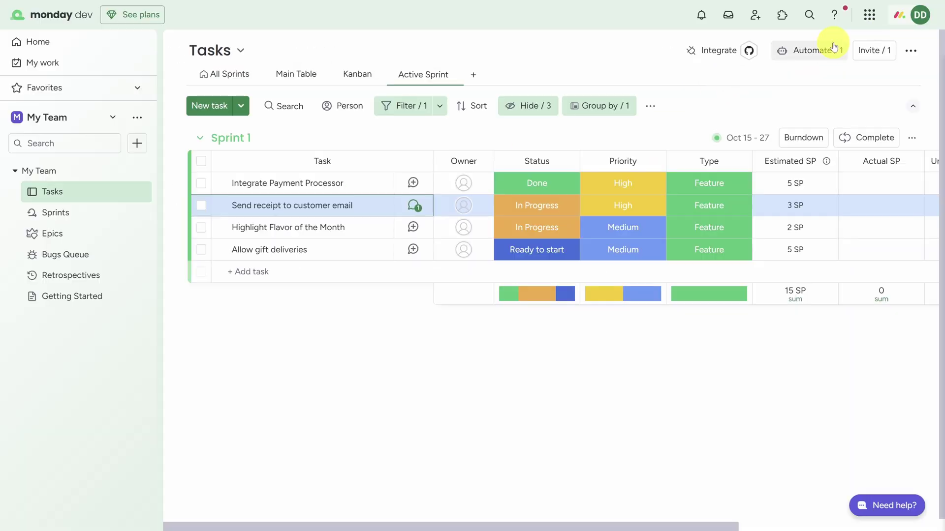
- Review the Sprint 1 burndown chart, then return to the All Sprints view
click(803, 139)
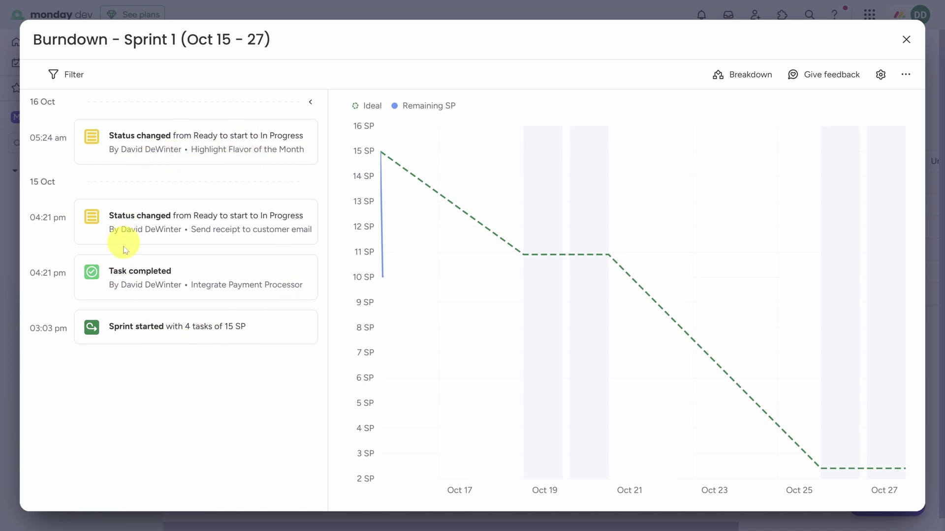
mouse_move(383, 283)
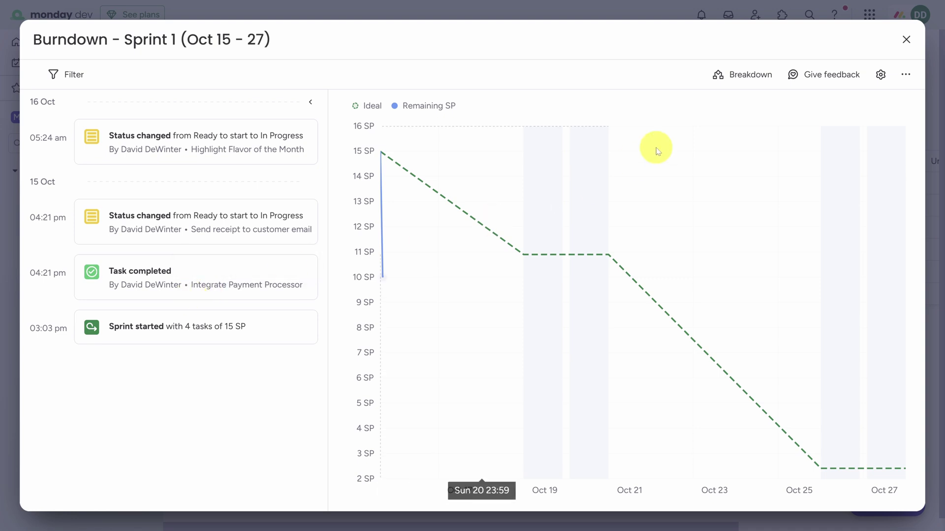
click(906, 40)
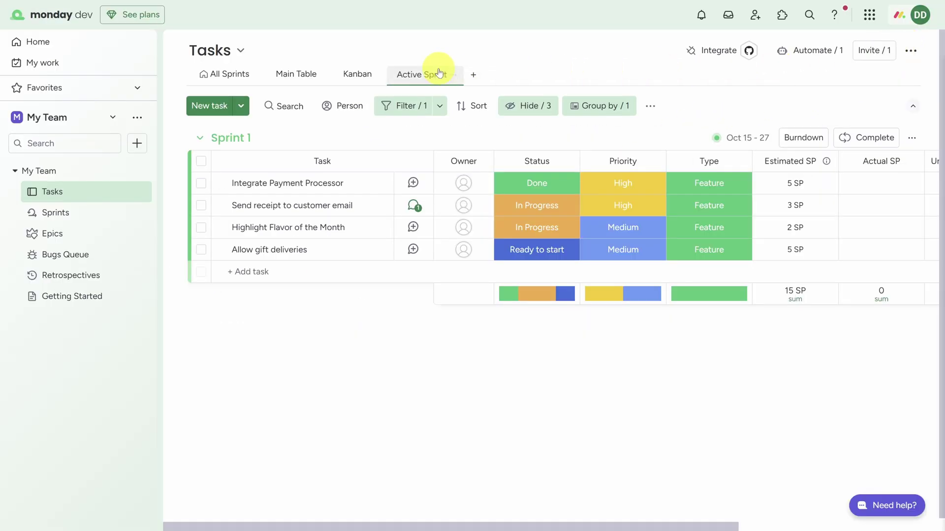
click(228, 74)
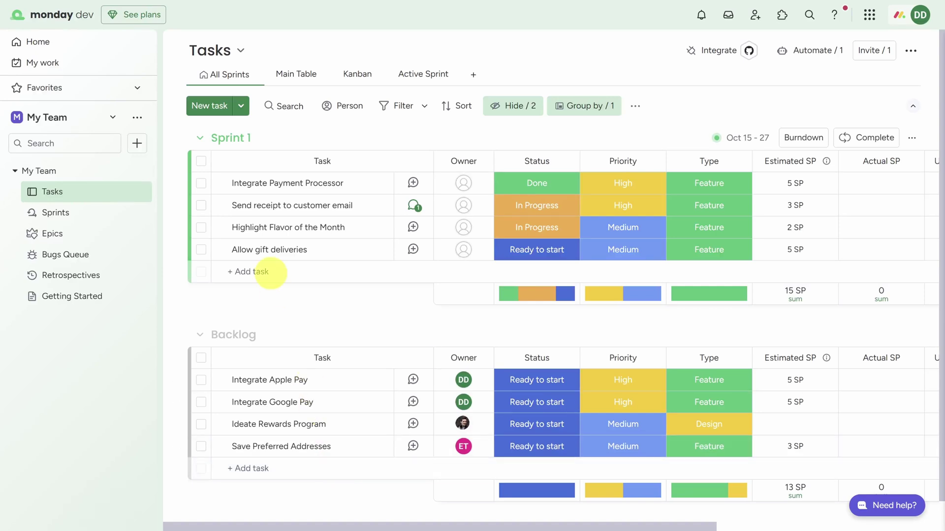
- Create a new sprint named Sprint 2 with a timeline of Oct 28 – Nov 10
click(241, 107)
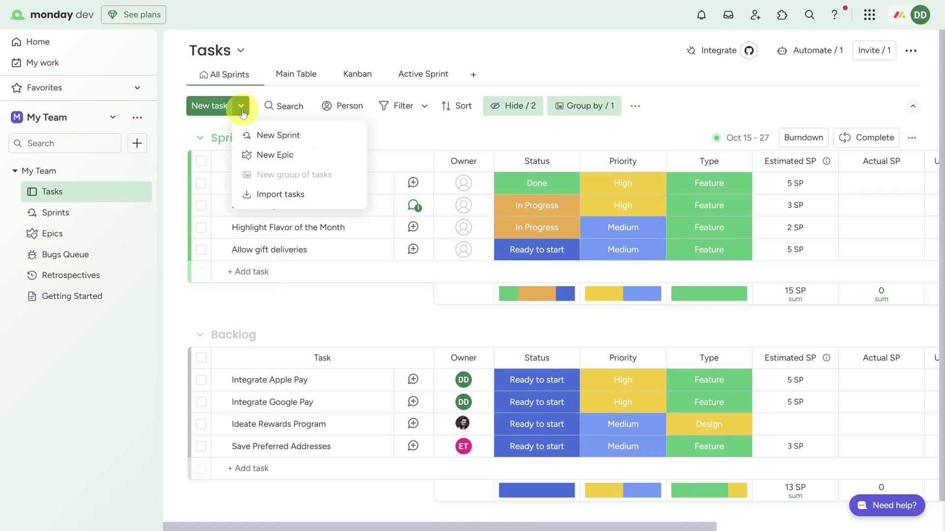
click(273, 135)
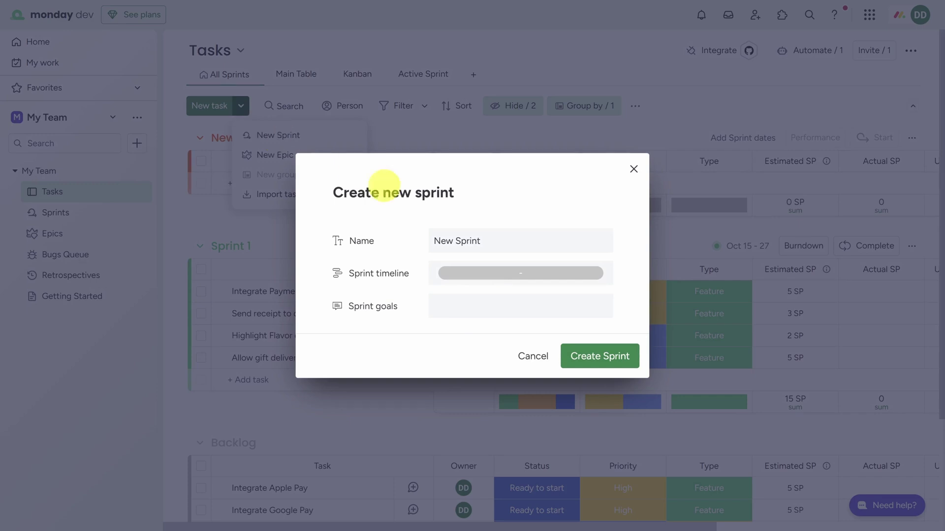
triple_click(507, 237)
text(Sp)
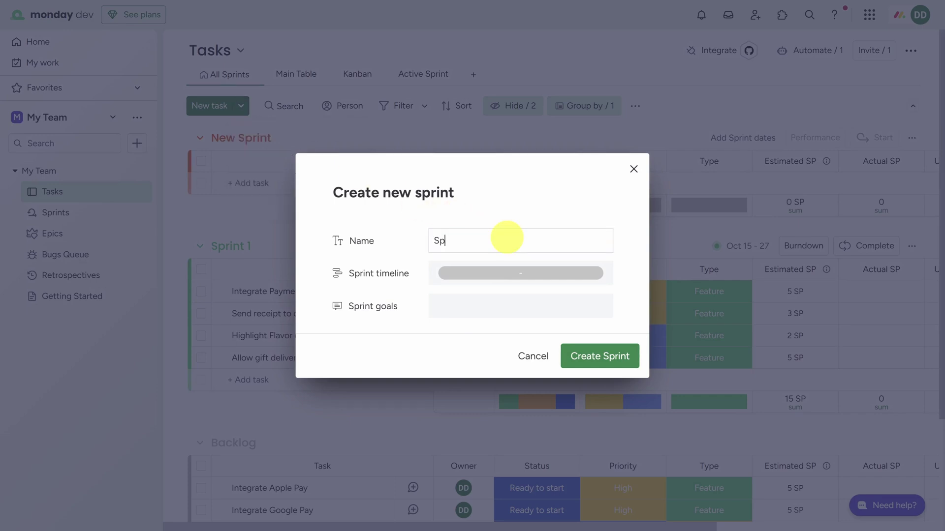
click(504, 270)
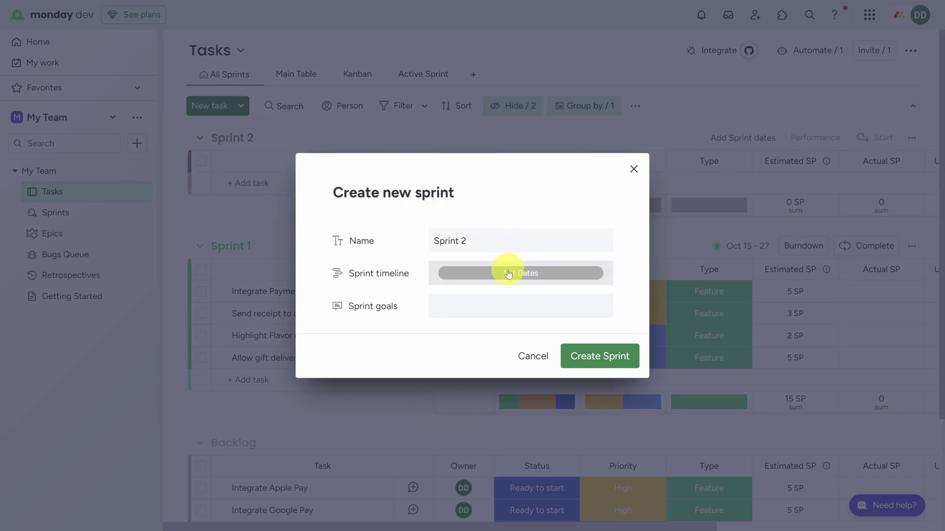
click(367, 334)
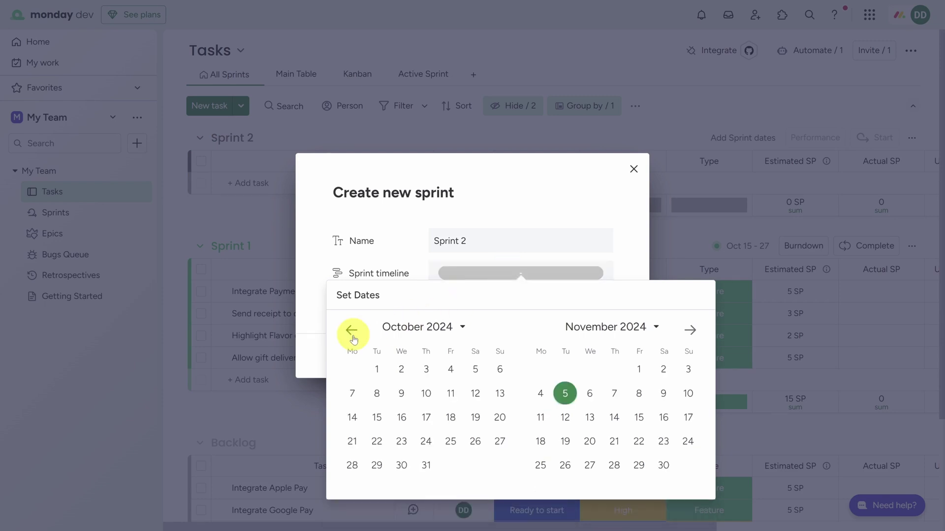
click(352, 465)
click(688, 398)
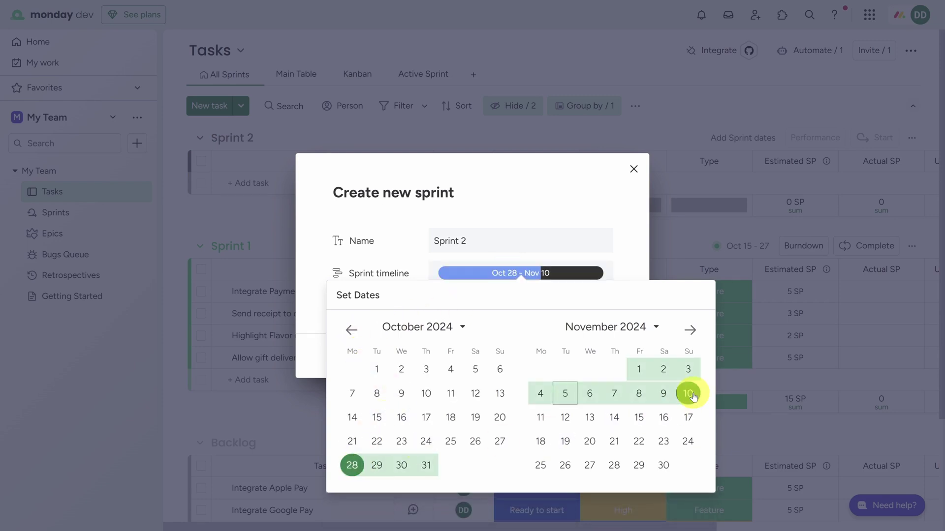
click(512, 199)
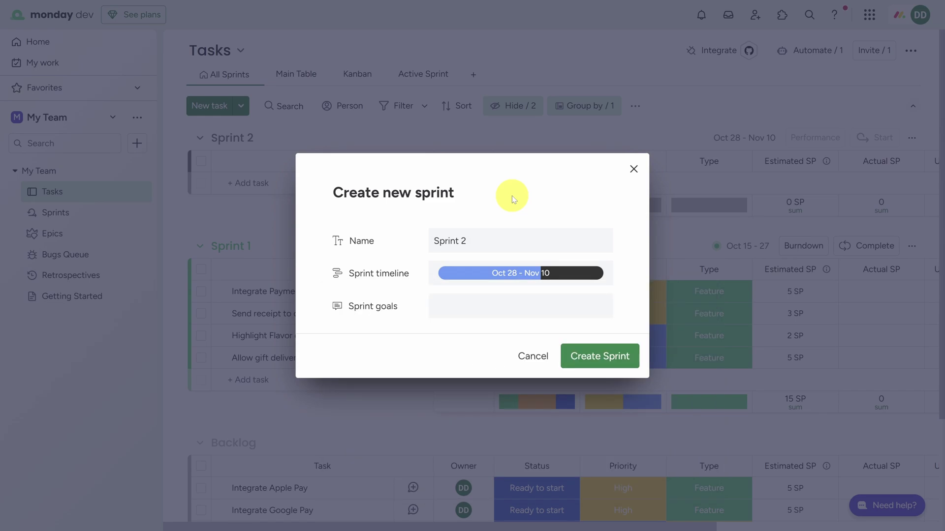
click(566, 355)
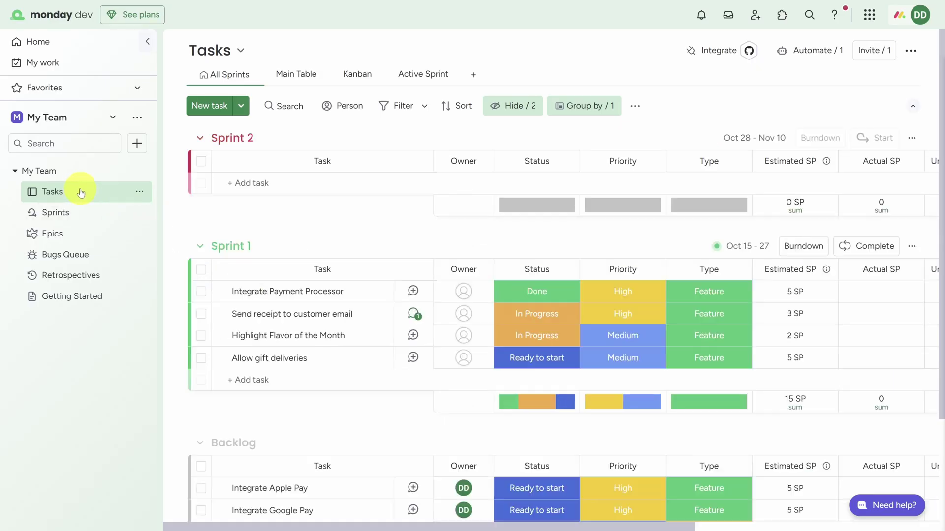
- Collapse Sprint 1 and drag Integrate Apple Pay and Integrate Google Pay from the Backlog into Sprint 2
click(200, 246)
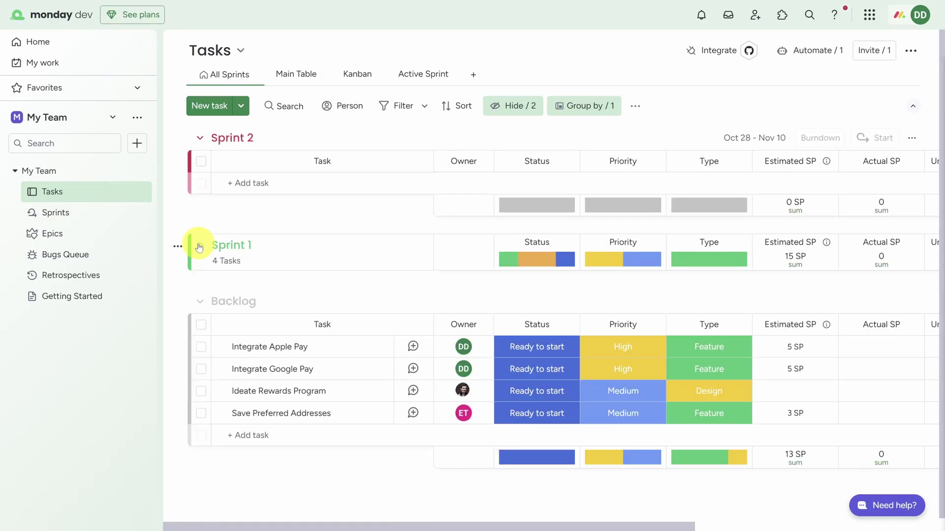
drag(211, 346, 212, 191)
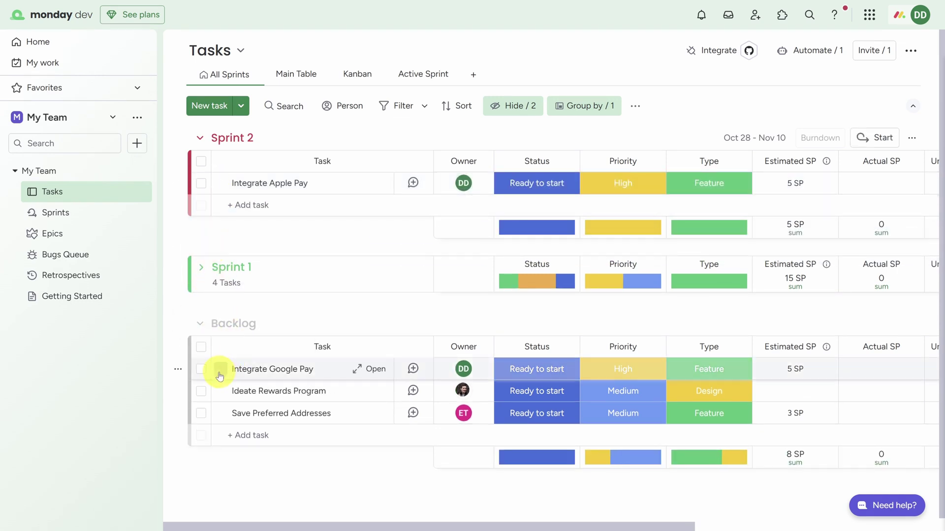
drag(217, 370, 209, 210)
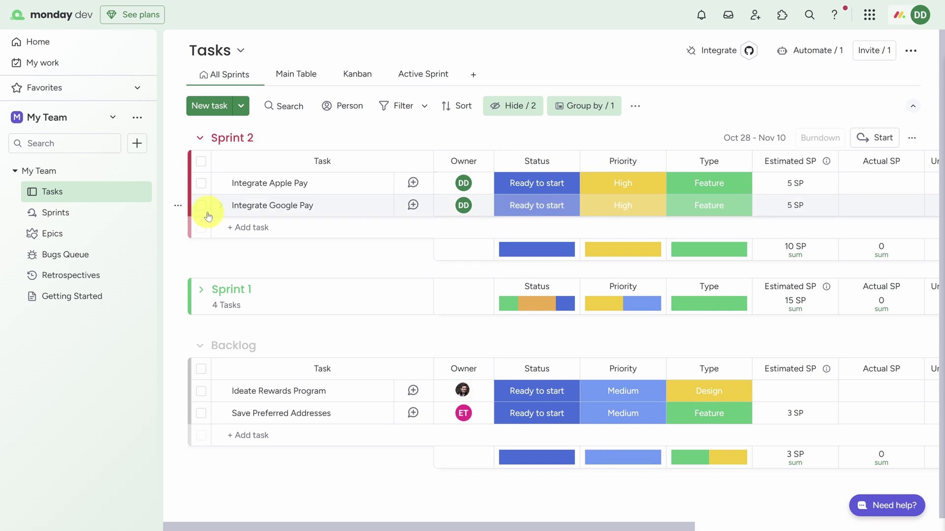
- Open the Bugs Queue's Bug Reporting Form in edit mode
click(81, 257)
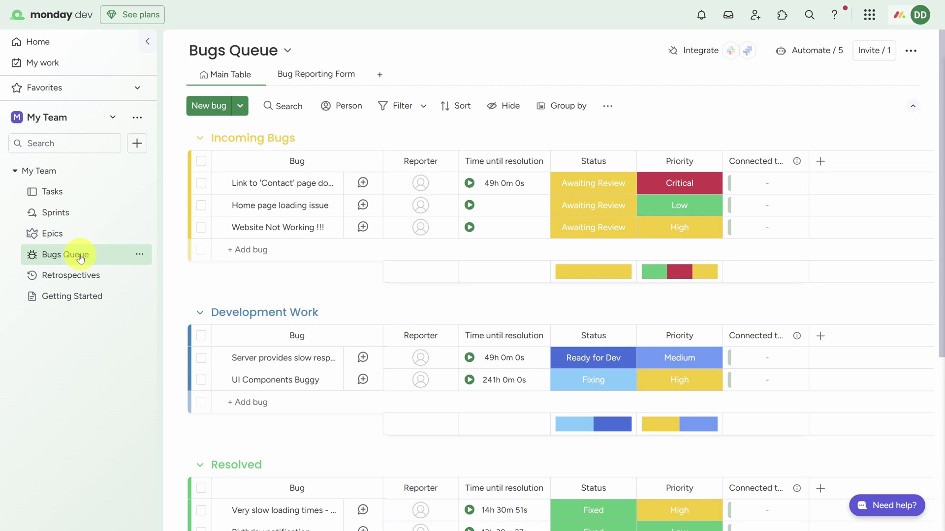
click(322, 79)
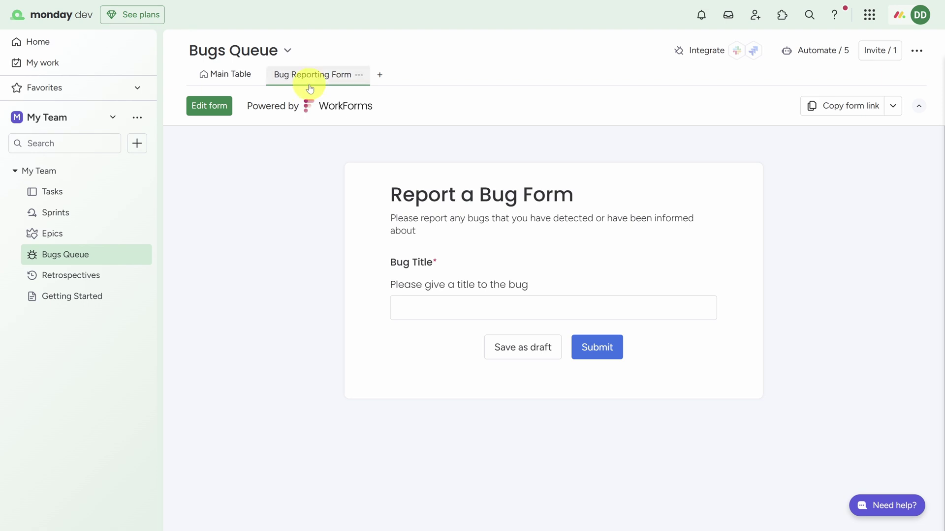
click(216, 106)
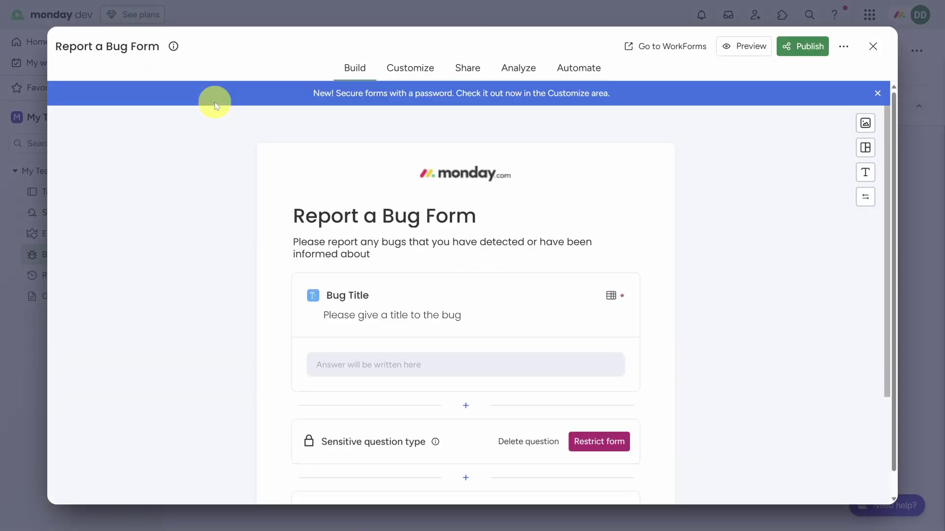
scroll(242, 206, down, 4)
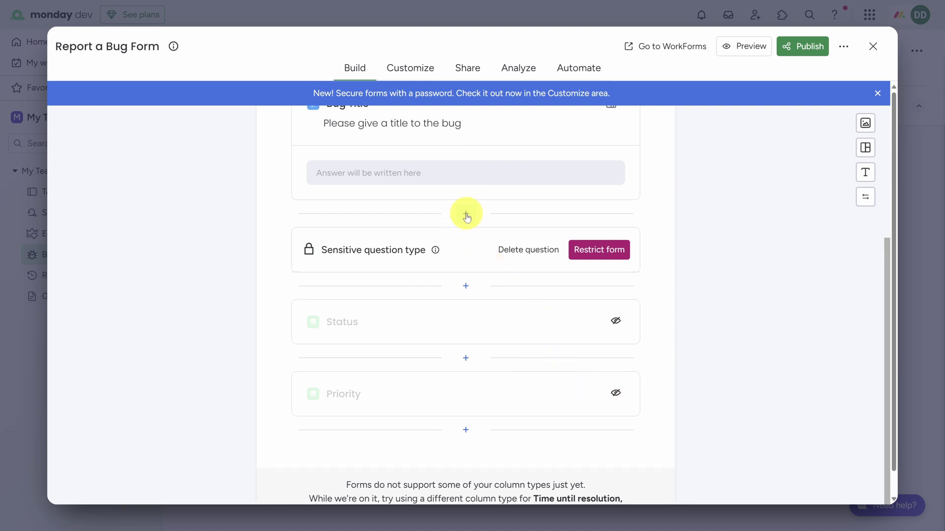
- Add a long-text 'Reproduction Steps' question below Bug Title and publish the form
click(466, 215)
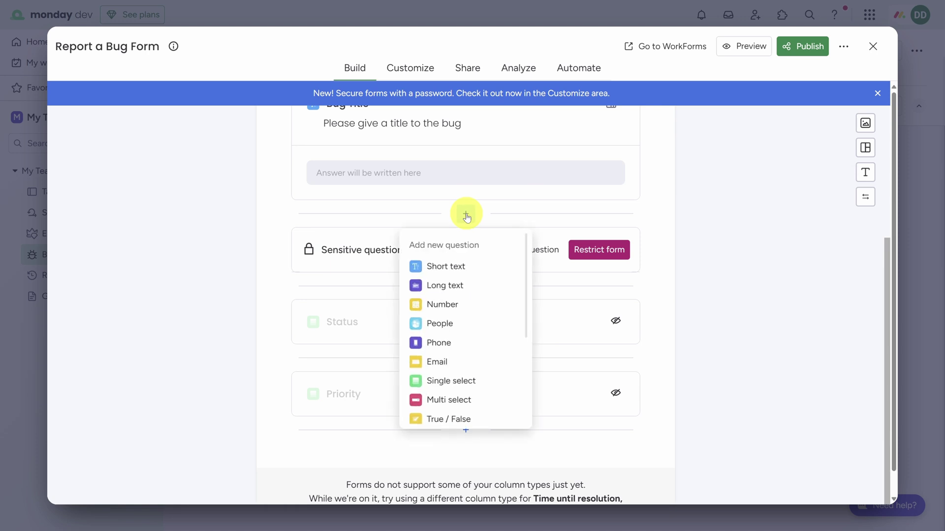
click(448, 286)
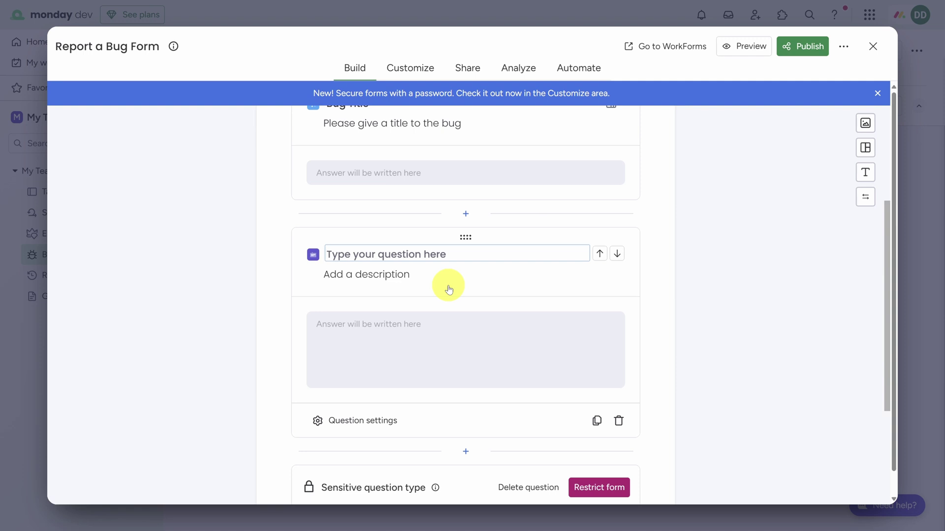
text(Reproduction S)
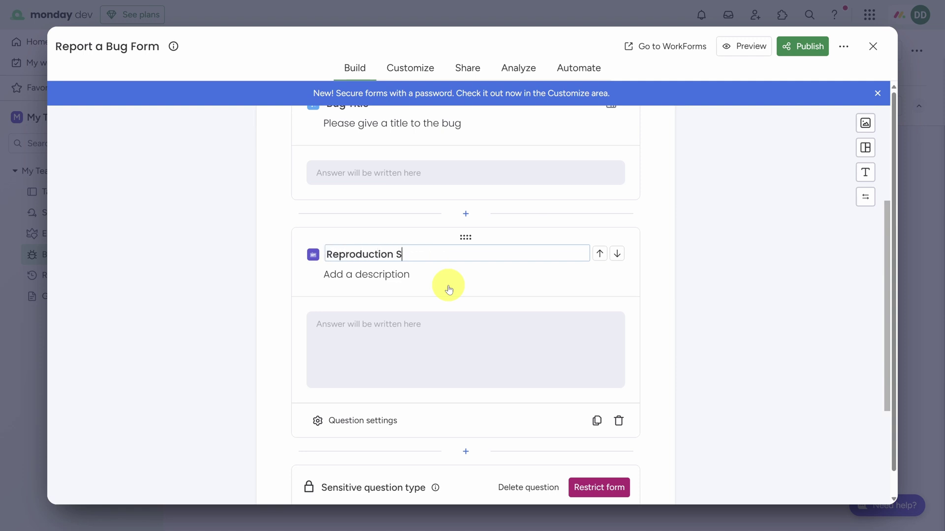
text(teps)
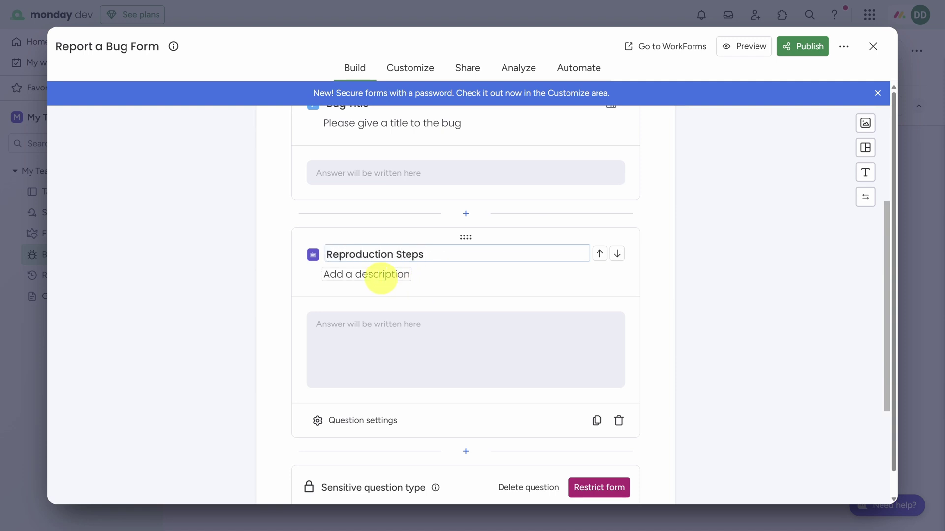
click(377, 274)
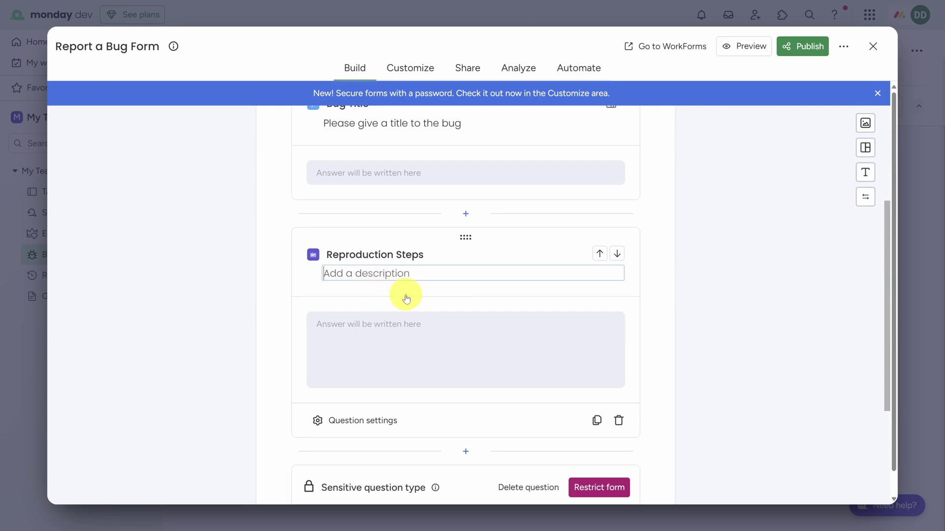
click(805, 49)
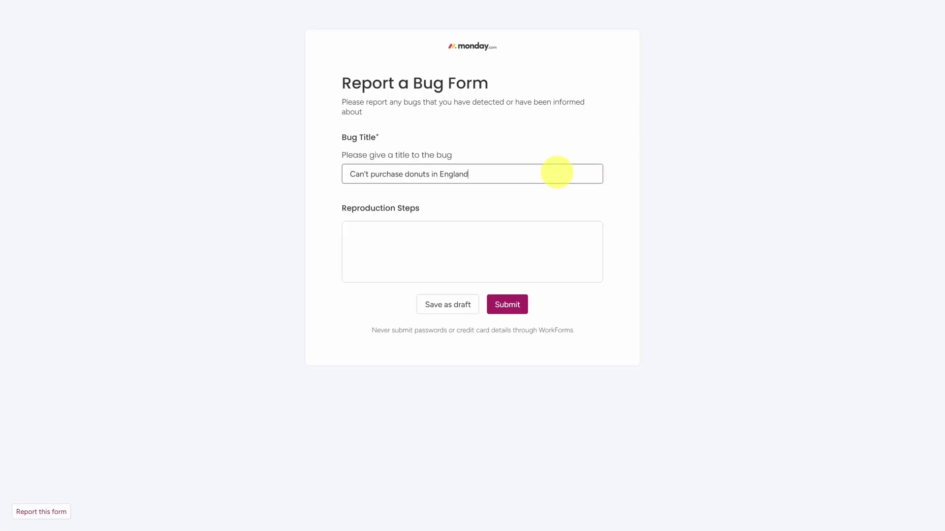
- Submit the test bug 'Can't purchase donuts in England' with its reproduction steps, then view the main table
key(Tab)
text(1. Be in England. 2. Download and install the app fresh. 3. Choose any dozen donuts and add them to your cart. 4. Try to go the checkout page. 5. The app will crash and quit.)
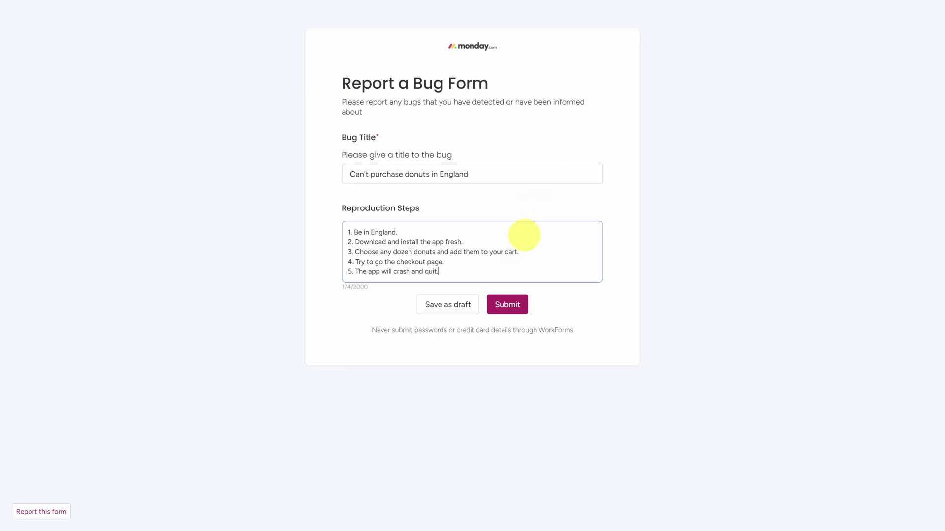
click(508, 305)
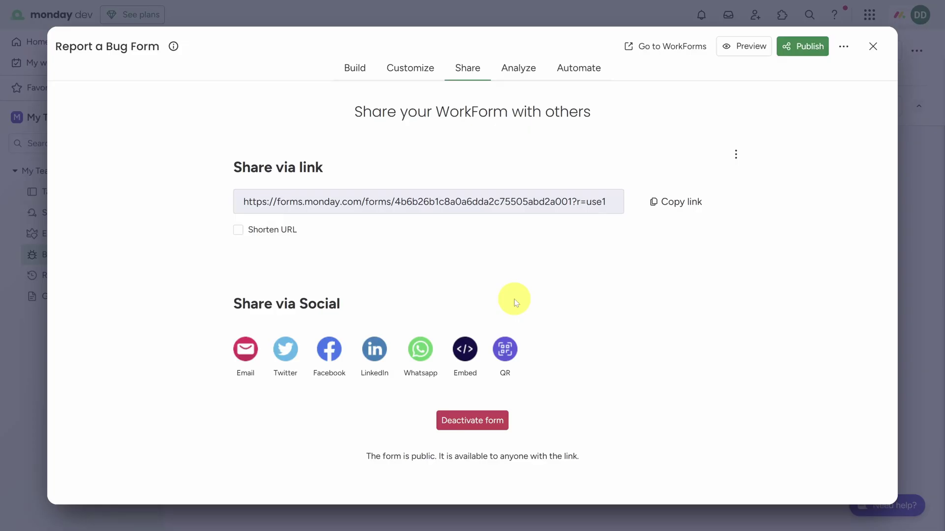
click(876, 47)
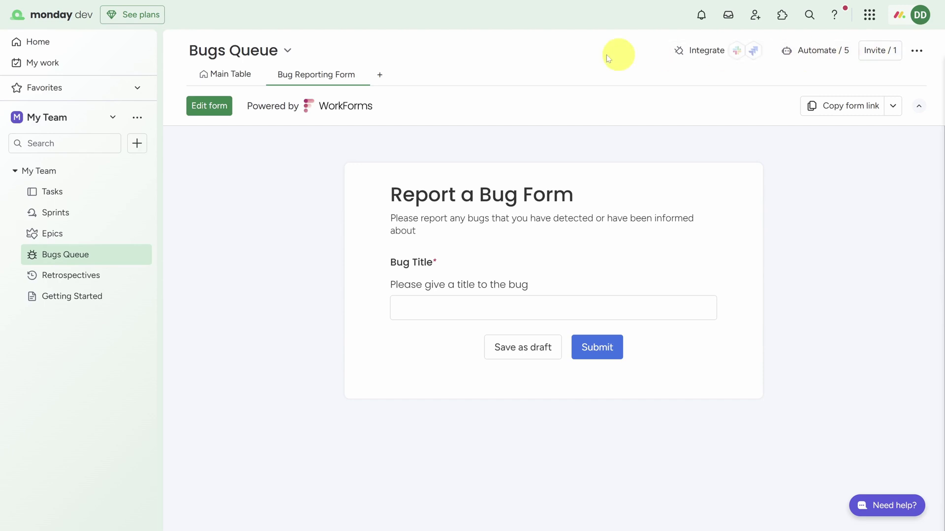
click(219, 78)
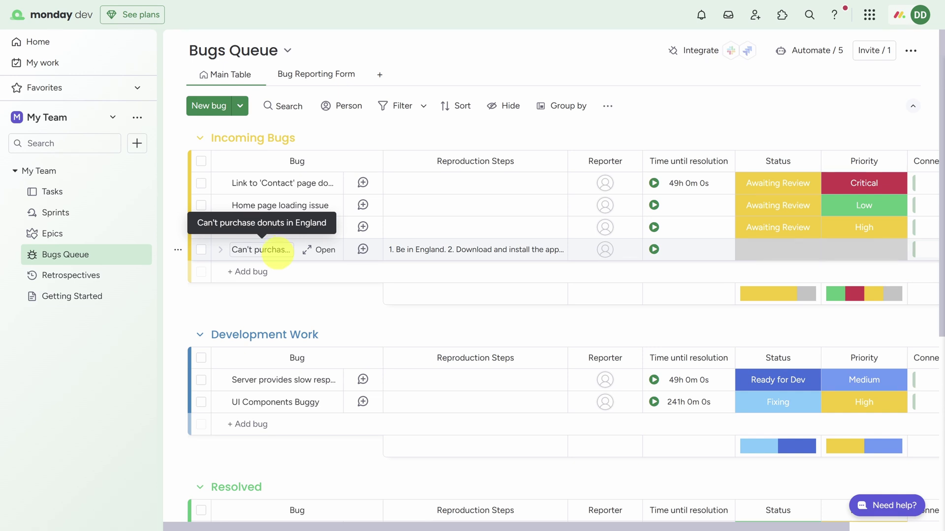
- Change the donut bug's status to Ready for Dev, then to Move to 'Sprints'
click(774, 254)
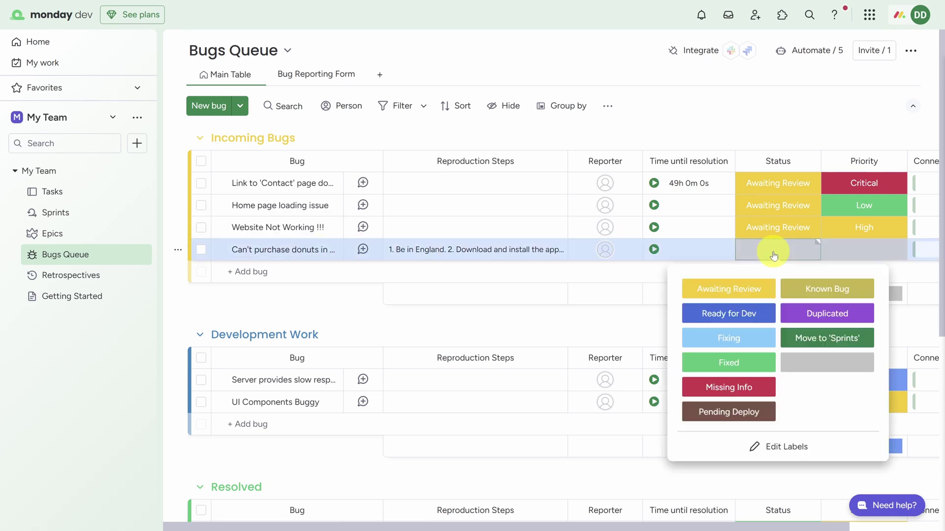
click(760, 315)
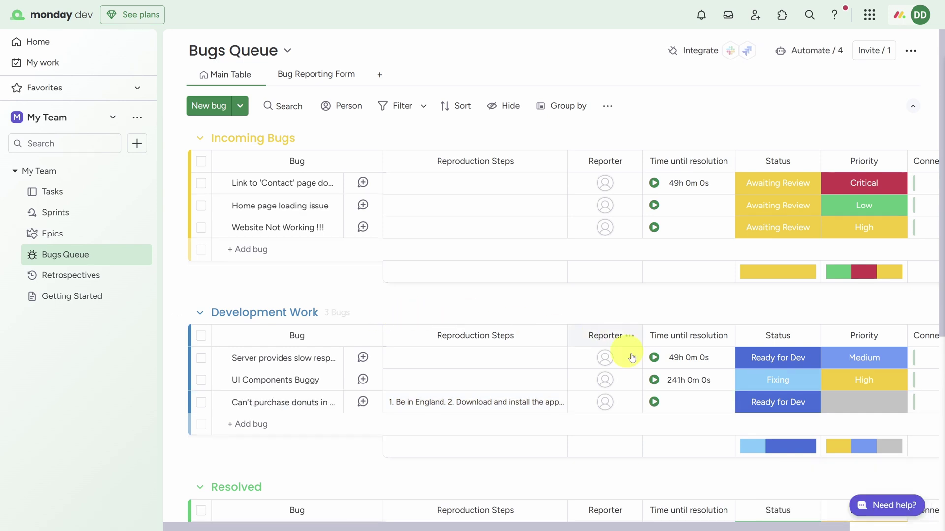
click(788, 403)
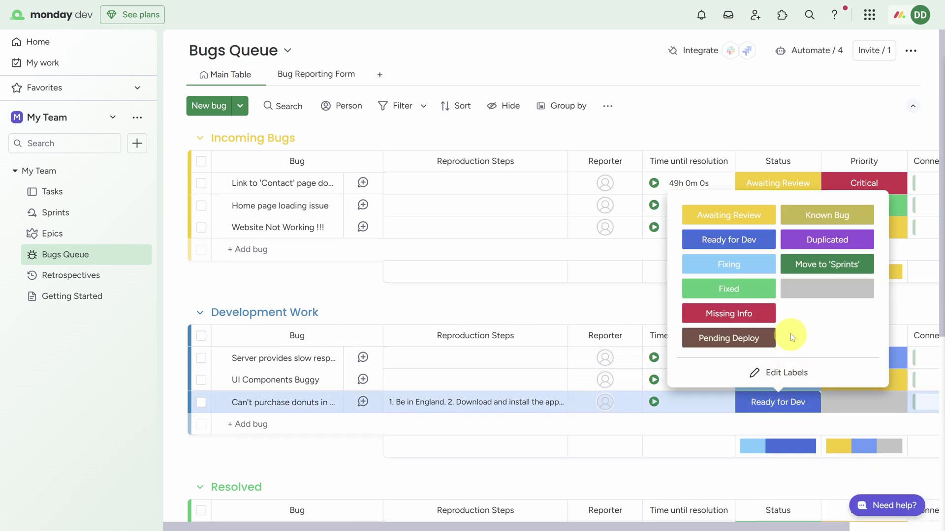
click(819, 267)
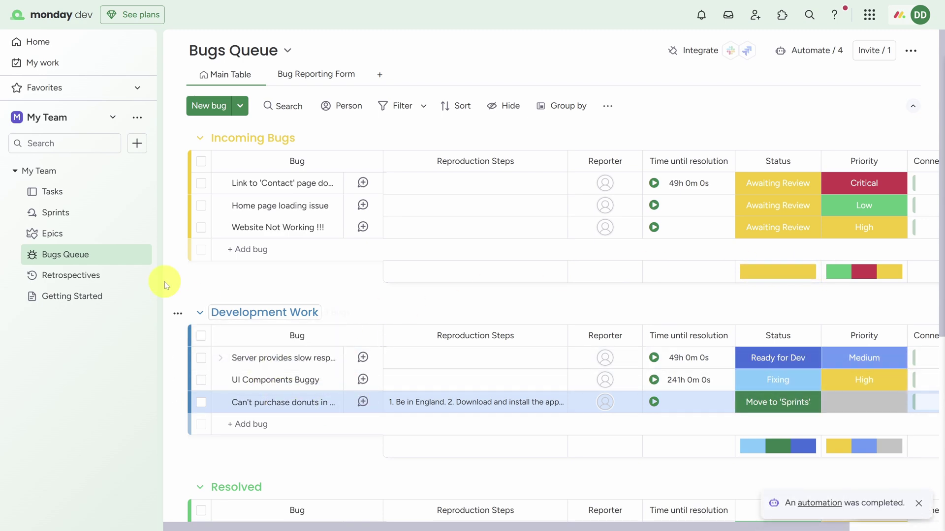
click(52, 192)
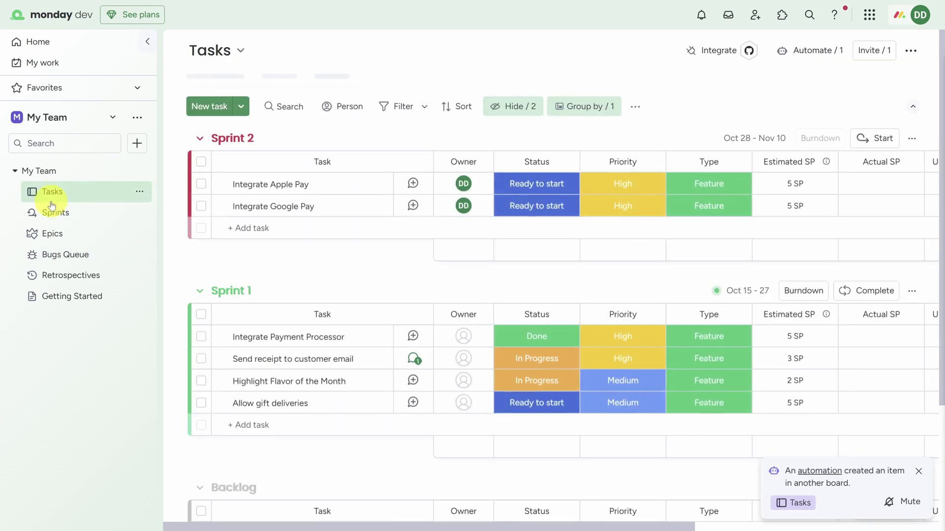
- Go back to the Bugs Queue board and review its automations in the Automation center
scroll(317, 274, down, 3)
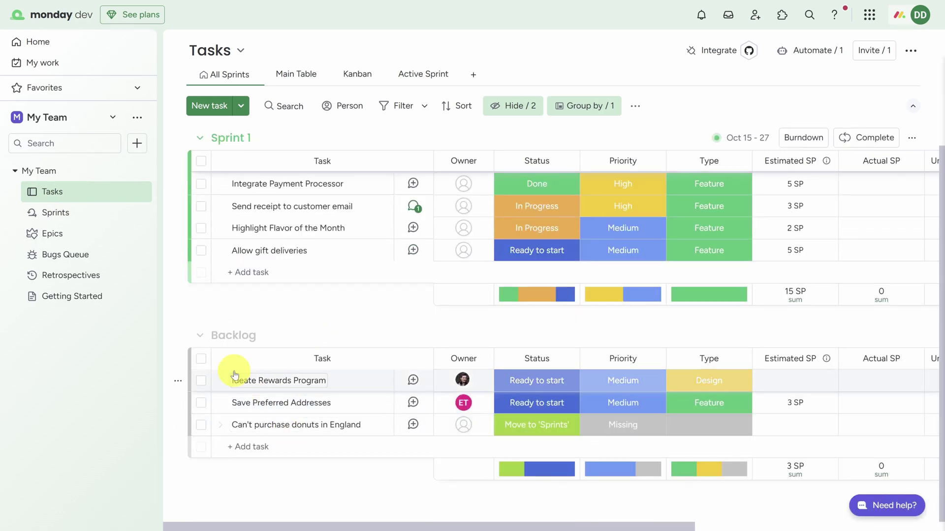
click(64, 255)
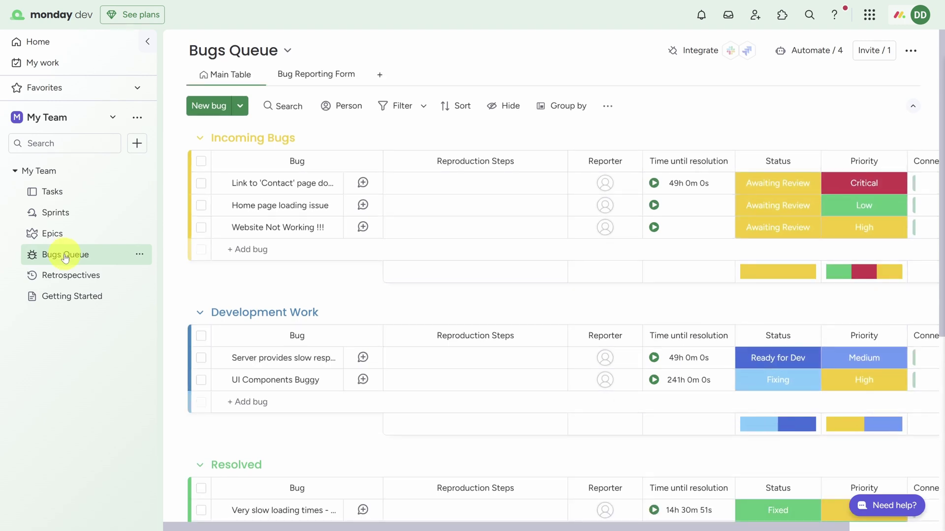
click(810, 51)
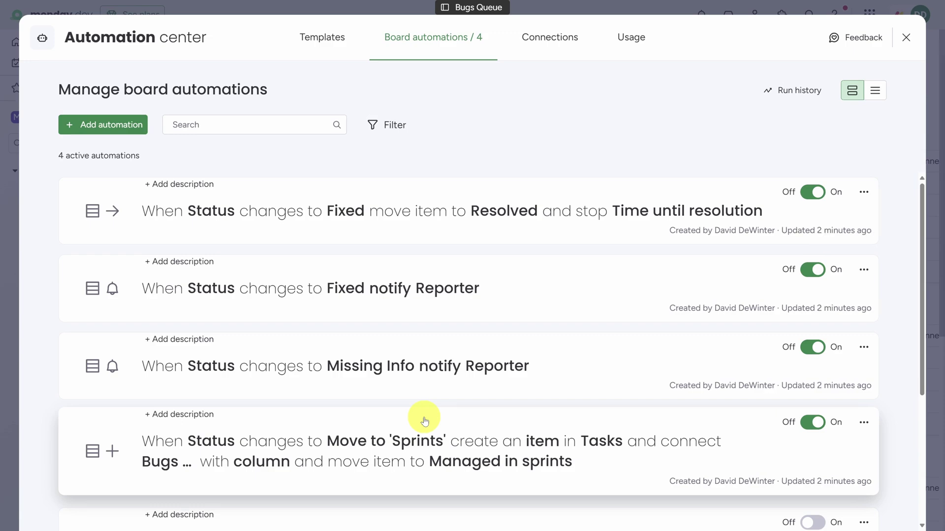
click(907, 40)
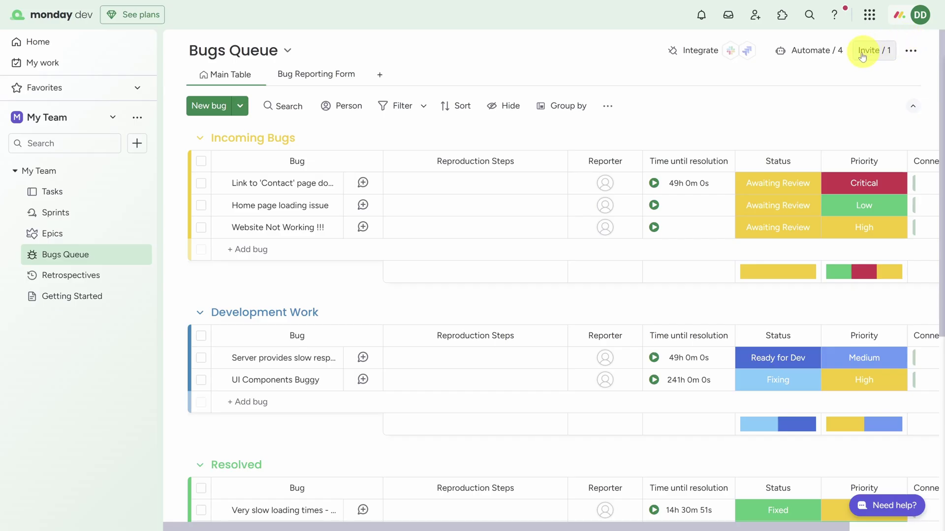
click(62, 279)
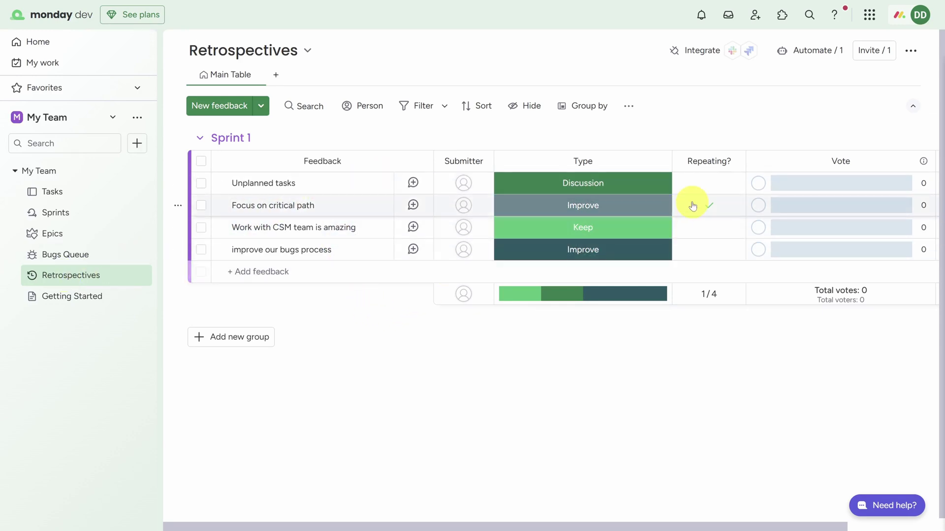
- Vote for the Unplanned tasks and Work with CSM team is amazing feedback items
click(758, 184)
click(759, 229)
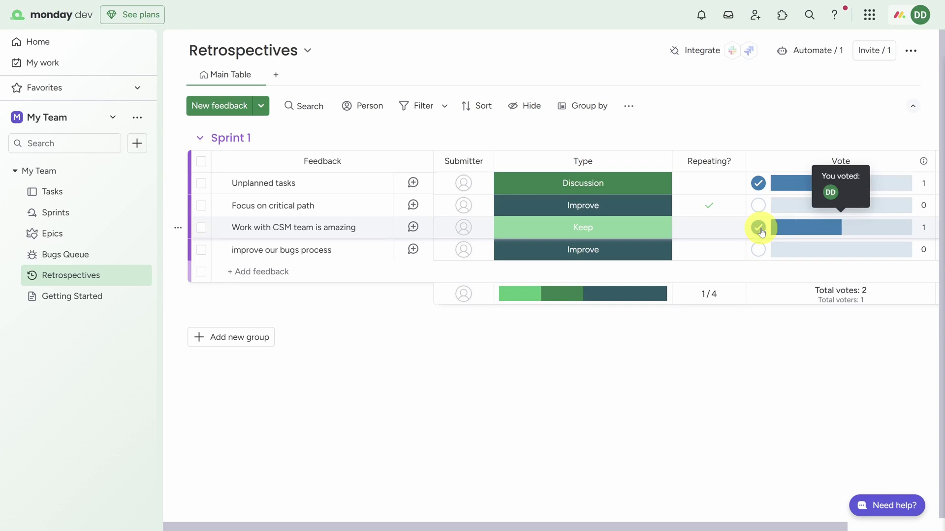
- Add the Kanban Team template from Dev templates to the workspace
click(139, 145)
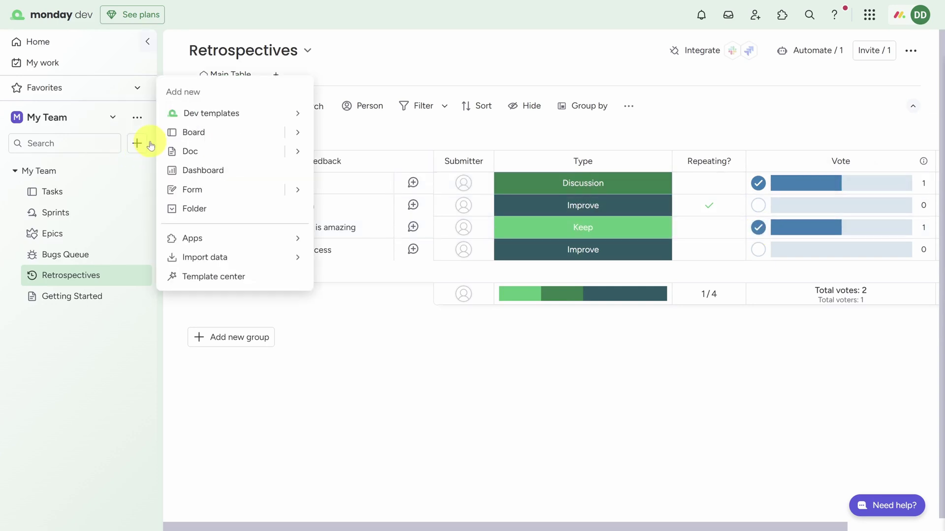
mouse_move(253, 115)
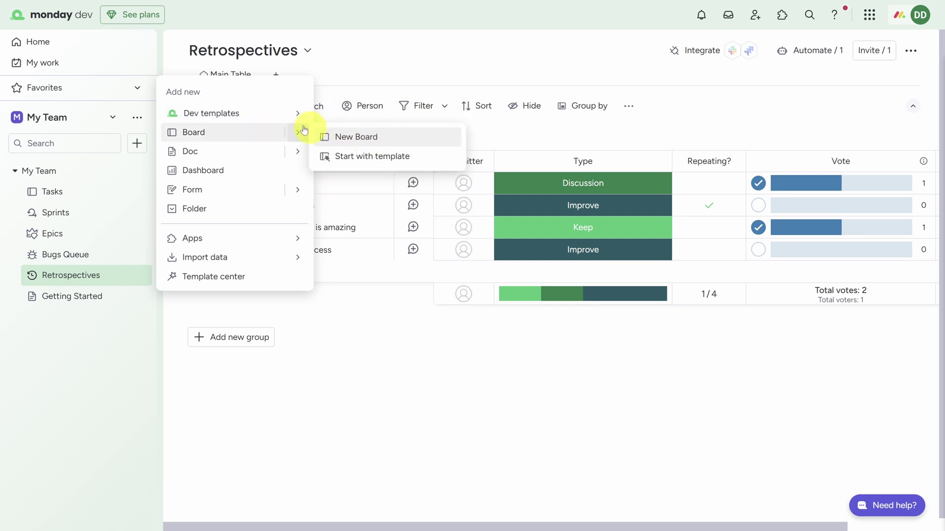
click(357, 146)
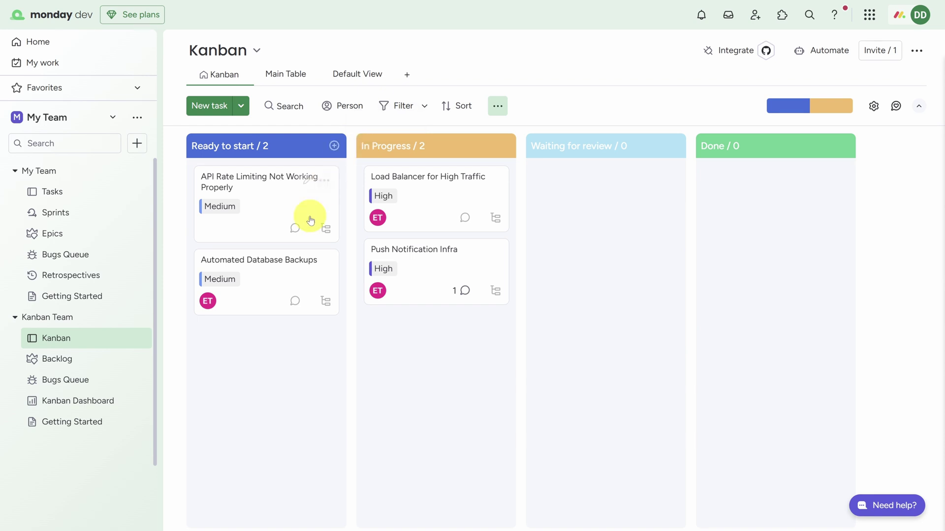
- Move Automated Database Backups into Waiting for review and confirm it in the Main Table
drag(267, 279, 597, 211)
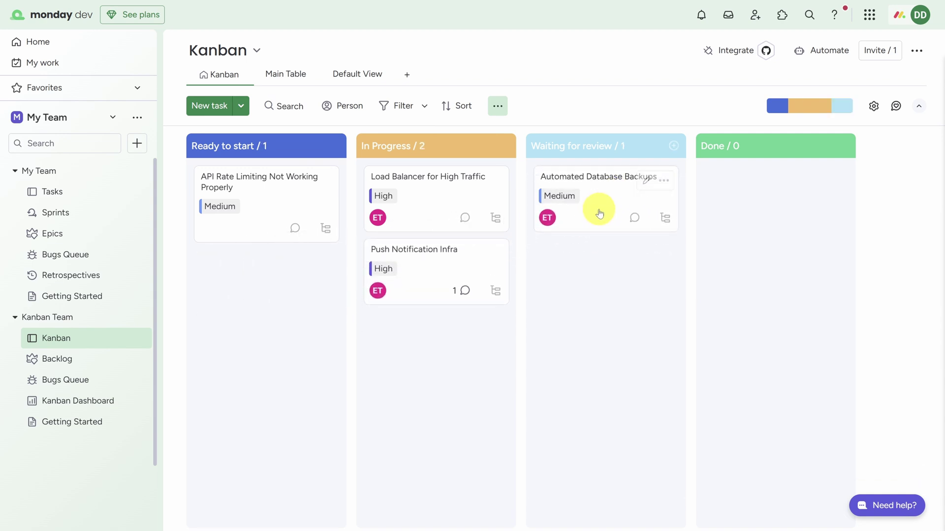
click(290, 80)
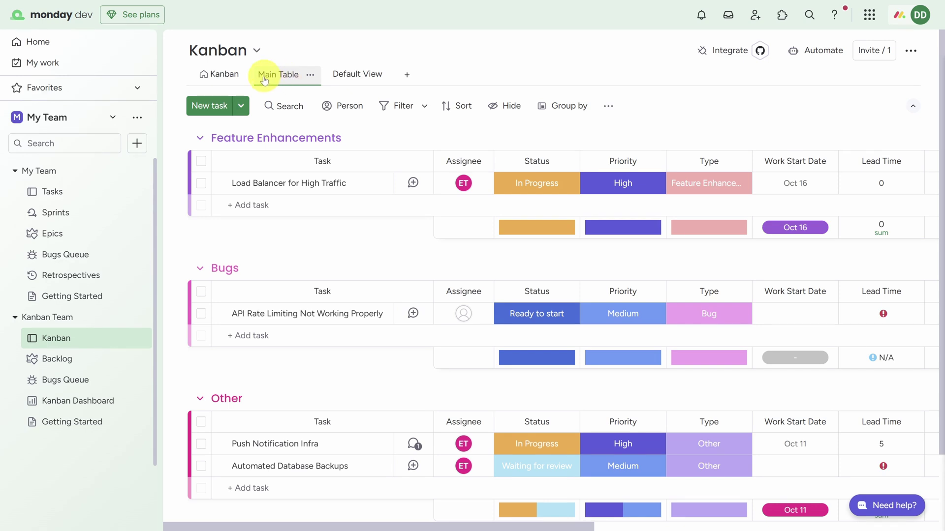
click(222, 79)
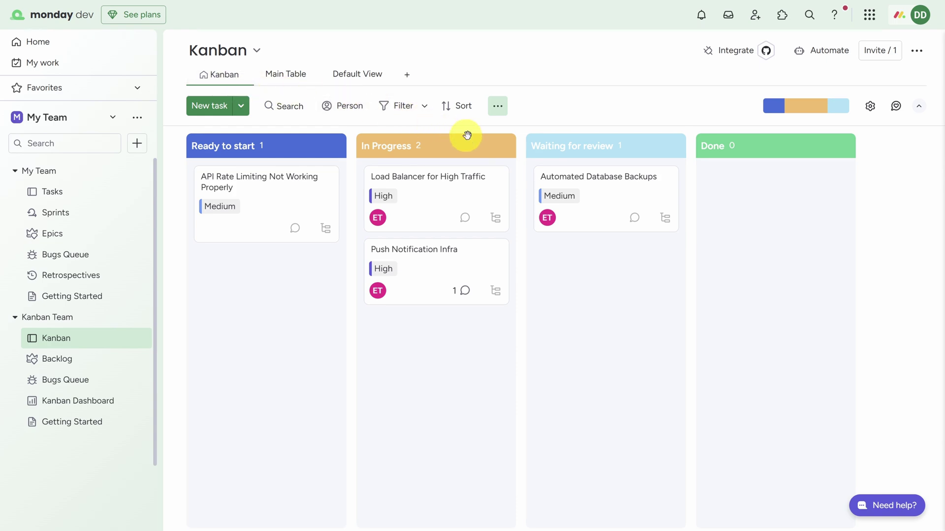
- Set the In Progress column's limit to a maximum of 1 task
mouse_move(486, 148)
click(487, 146)
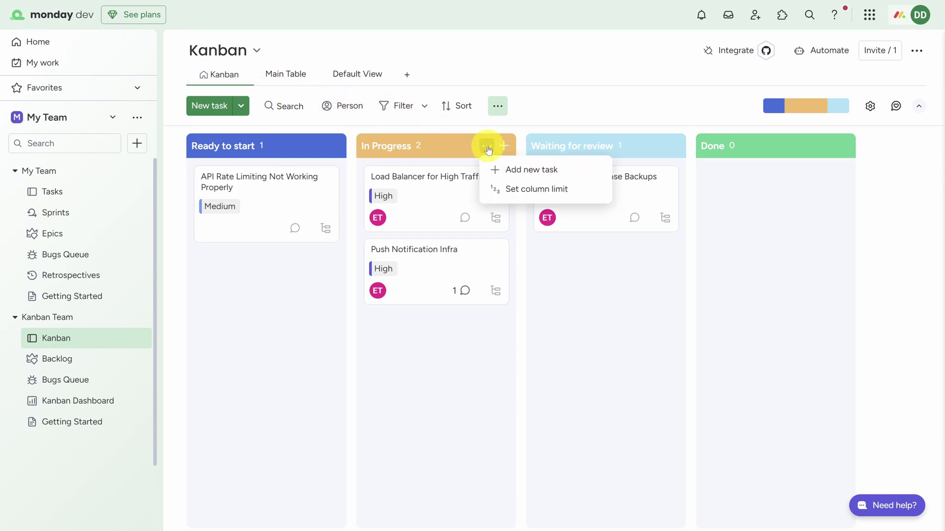
click(507, 189)
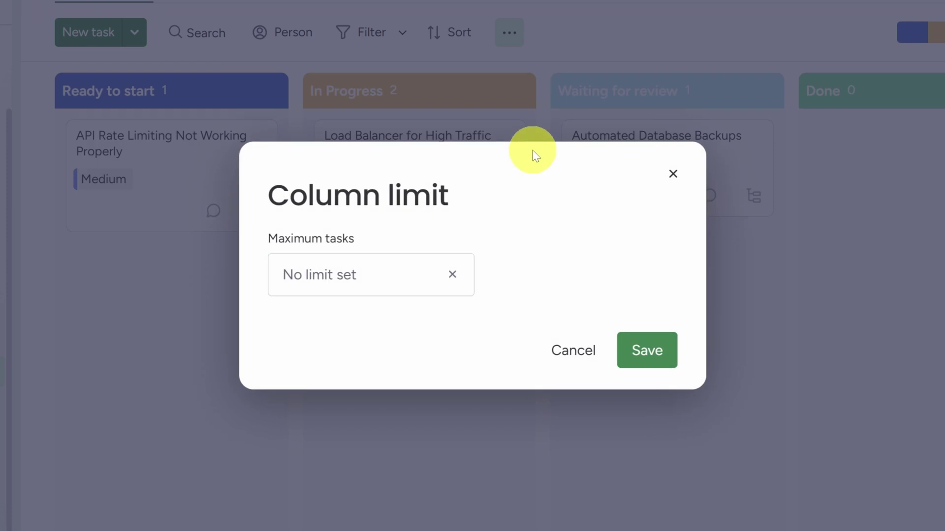
click(362, 274)
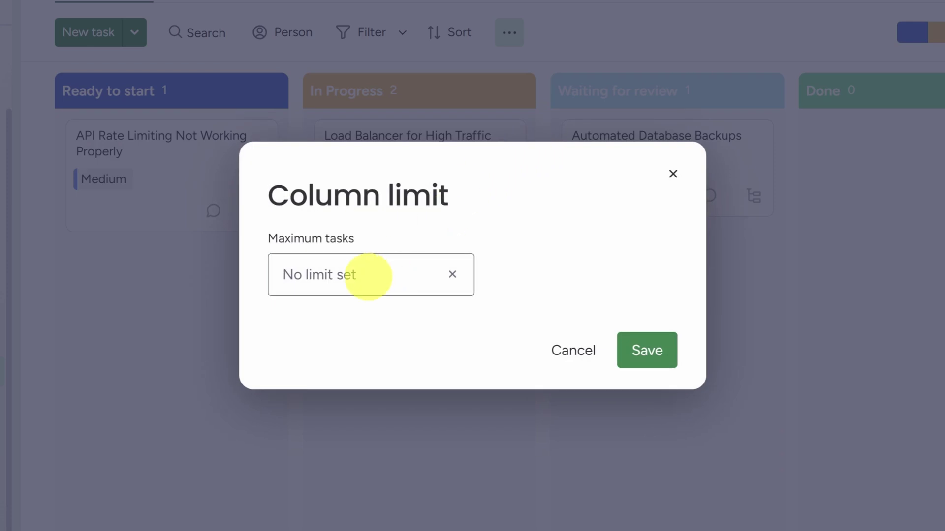
text(1)
click(648, 351)
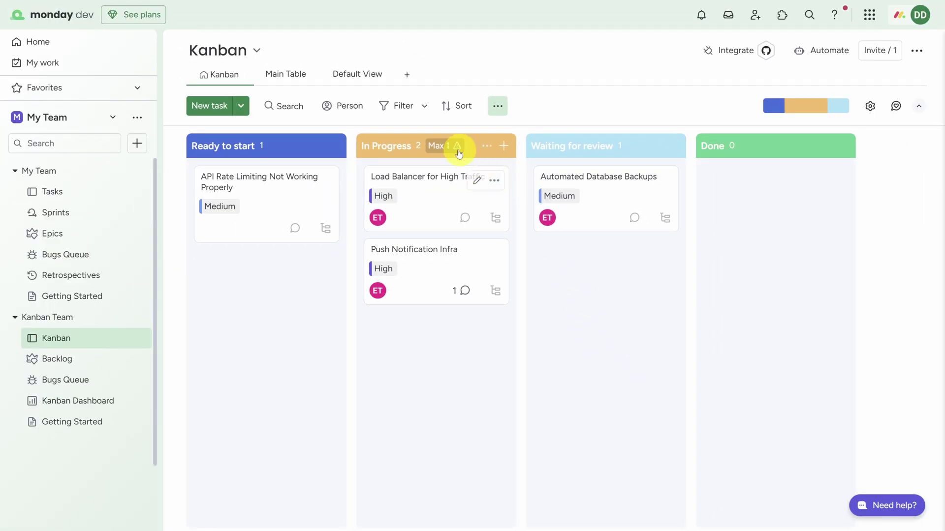
mouse_move(447, 152)
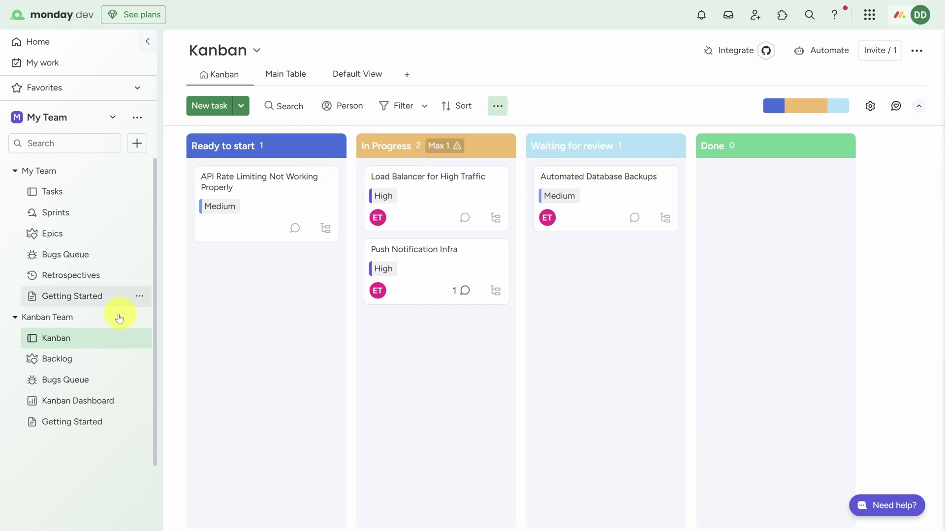
click(52, 363)
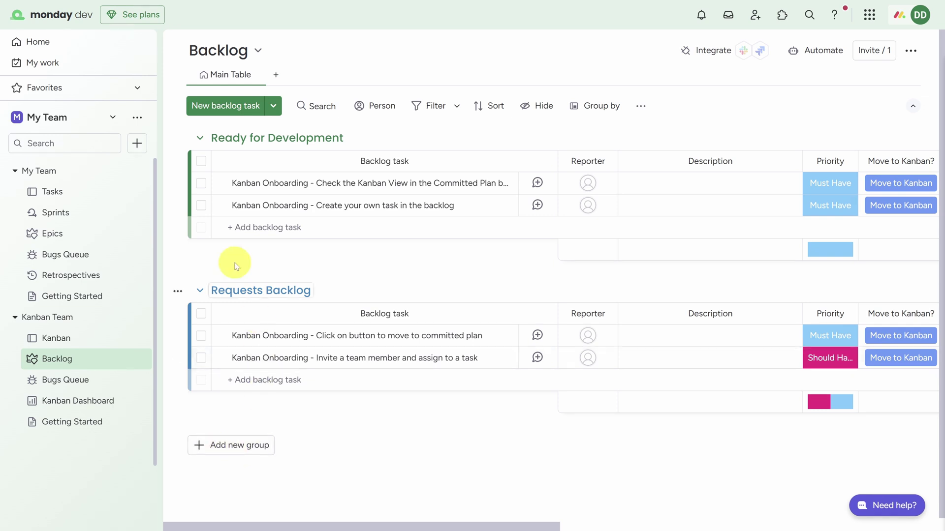
- Inspect a Backlog group's options menu and scroll the Backlog table horizontally
click(177, 140)
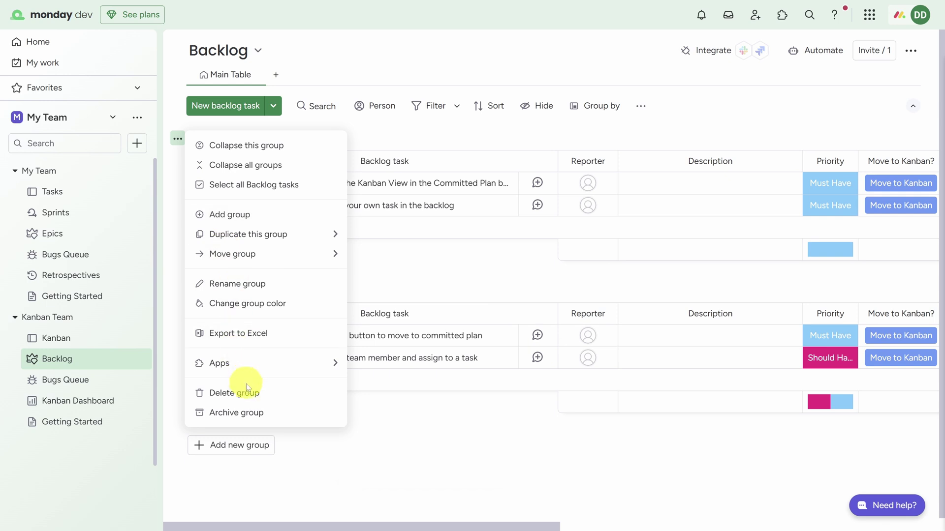
drag(291, 518, 584, 518)
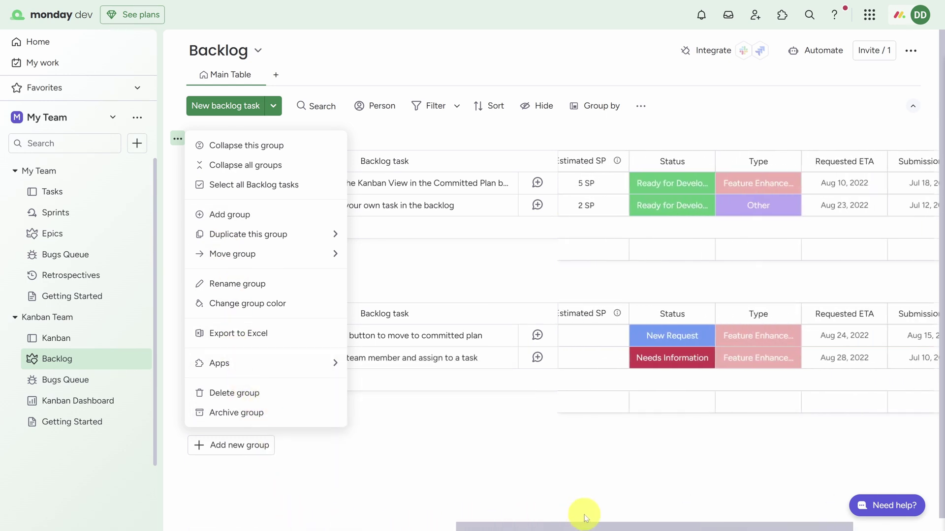
click(531, 515)
drag(525, 527, 274, 511)
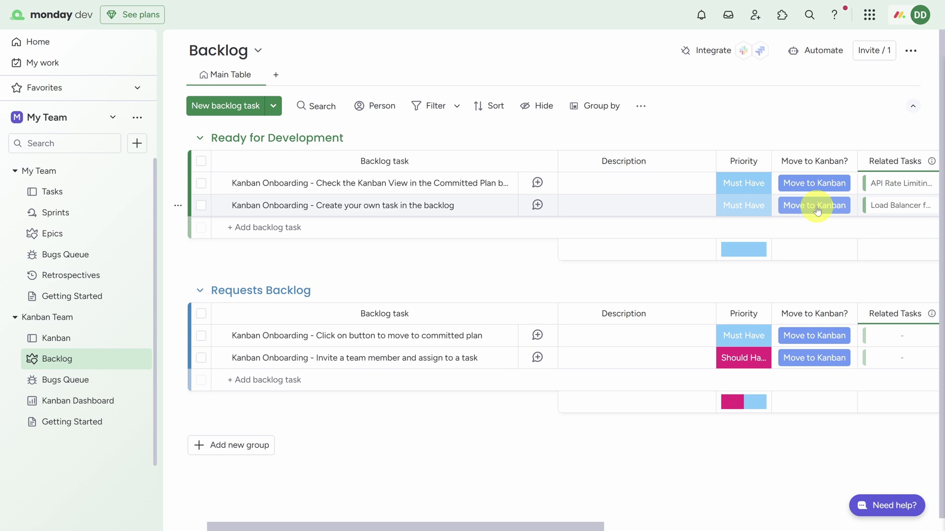
- Search the Tasks board's automation templates for 'github' and browse the GitHub recipes
click(71, 194)
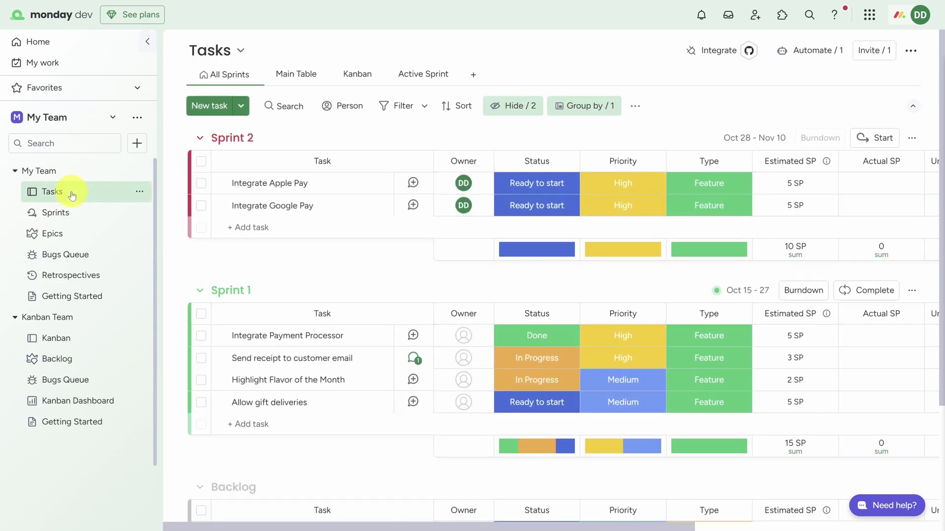
click(694, 58)
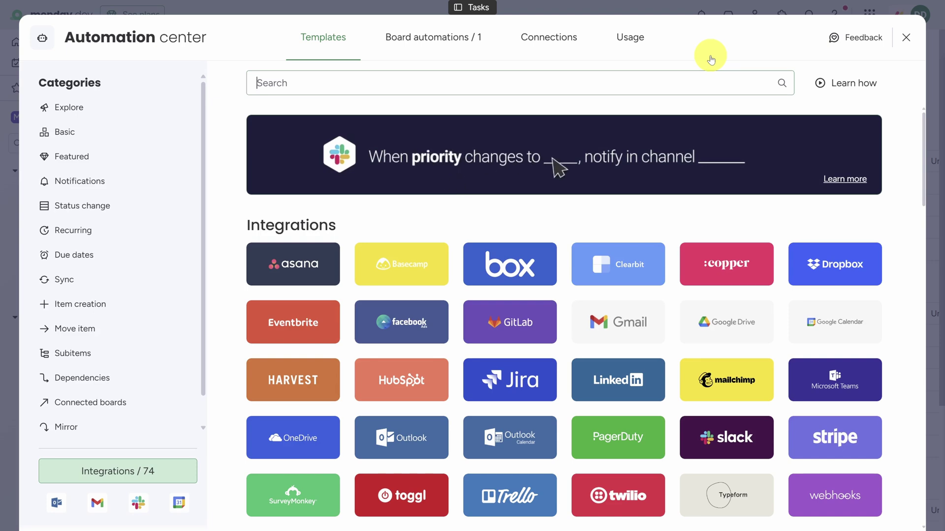
text(github)
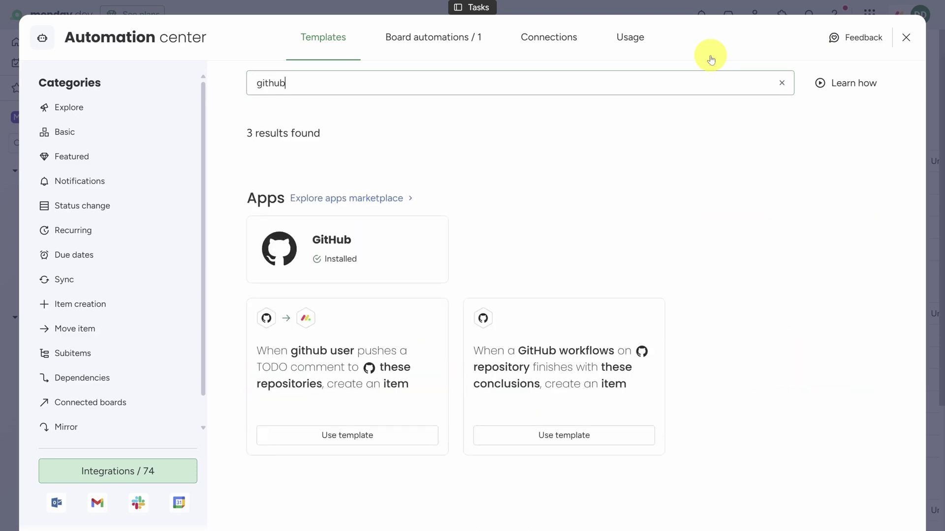
click(380, 257)
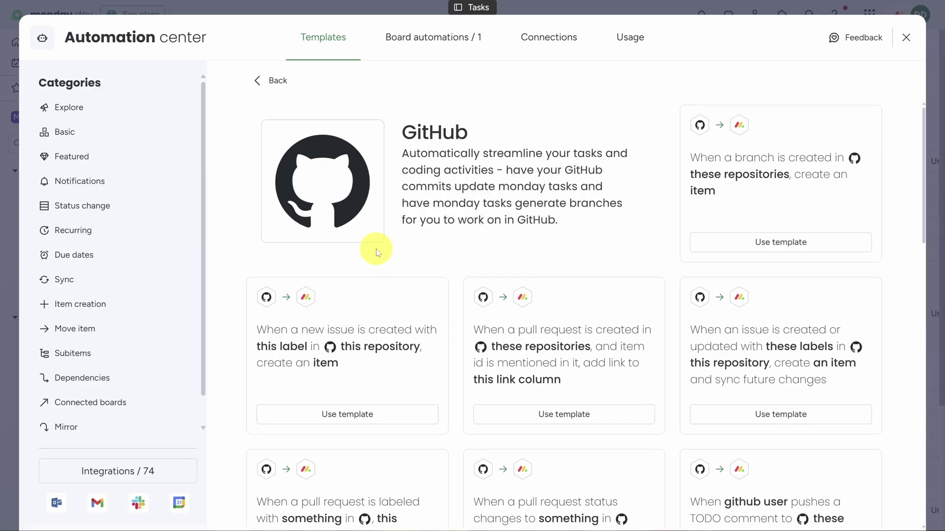
scroll(670, 266, down, 10)
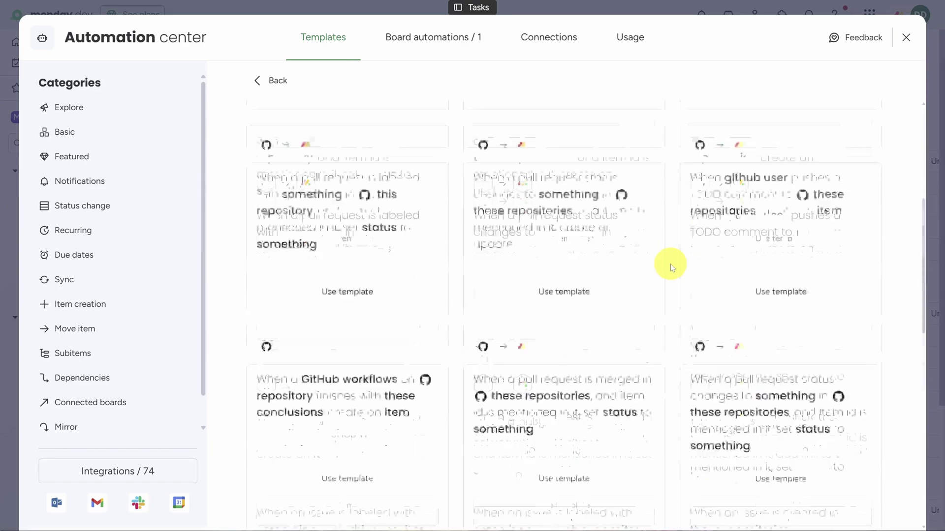
scroll(670, 268, down, 3)
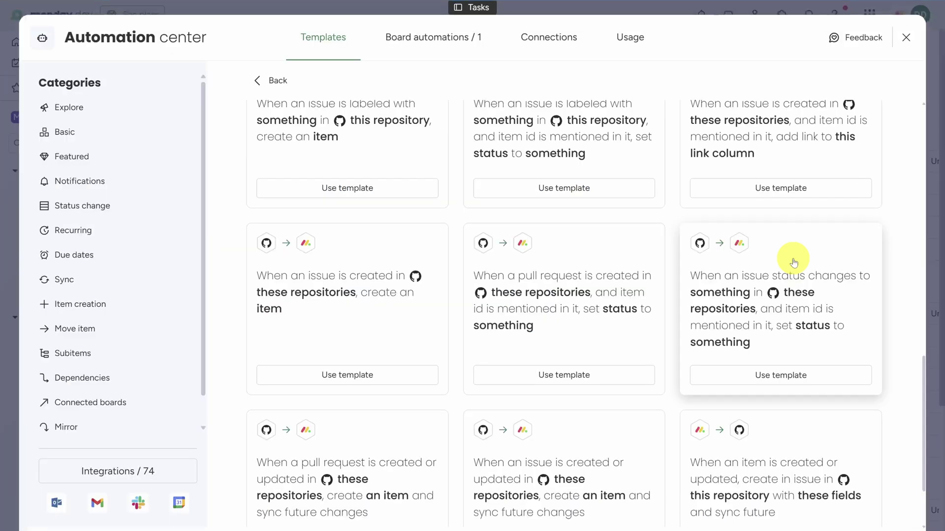
- Configure the issue-status recipe: when an issue becomes Closed, set Status to Pending Deploy
click(792, 260)
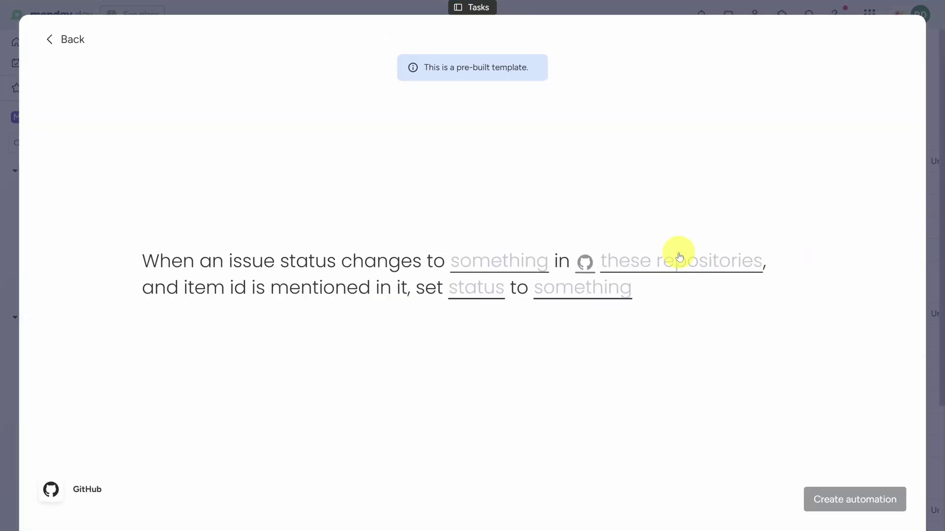
click(476, 265)
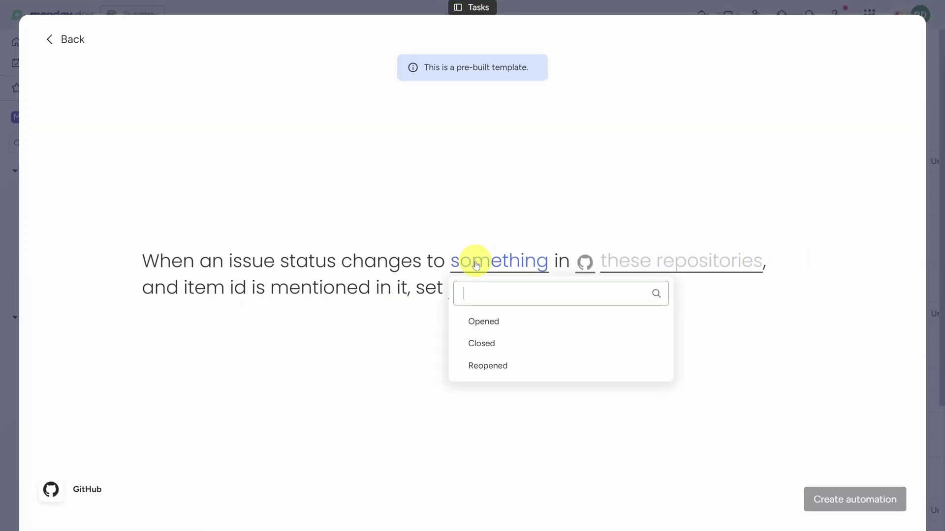
click(482, 343)
click(426, 295)
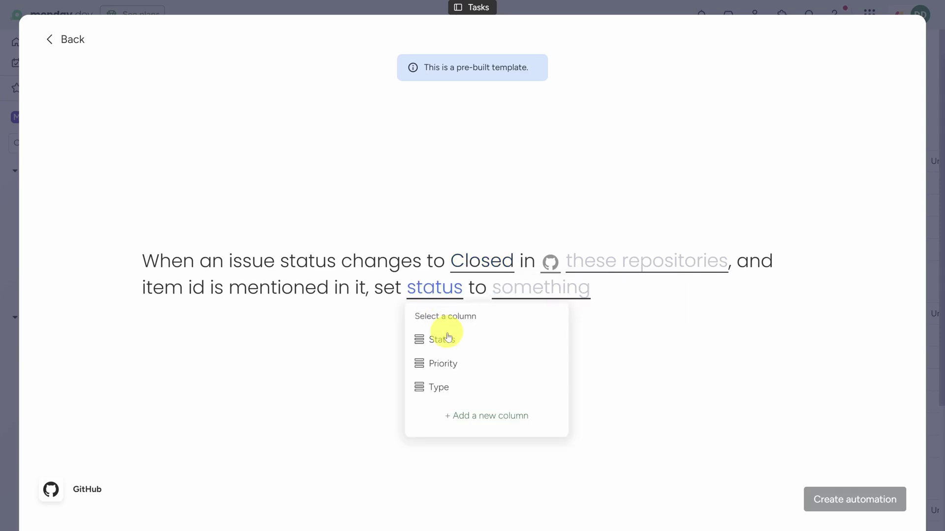
click(448, 339)
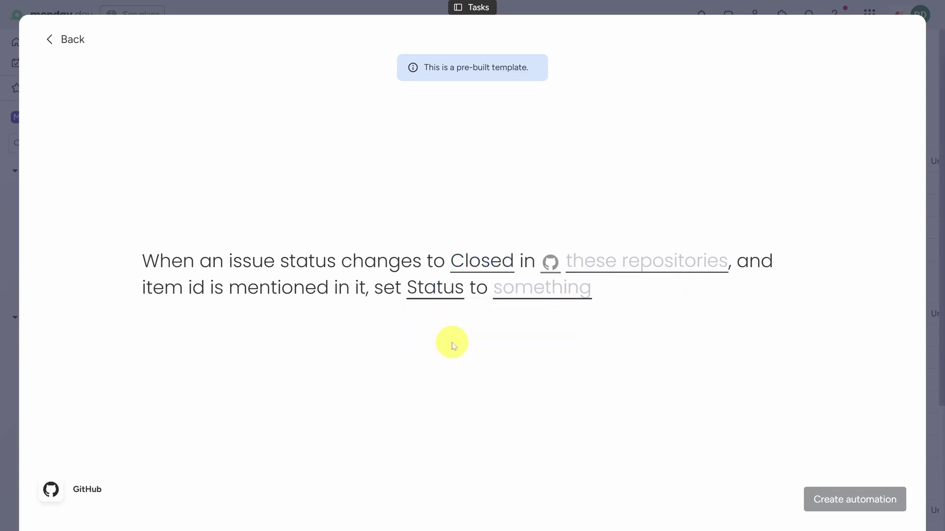
click(527, 291)
scroll(552, 382, down, 3)
click(551, 339)
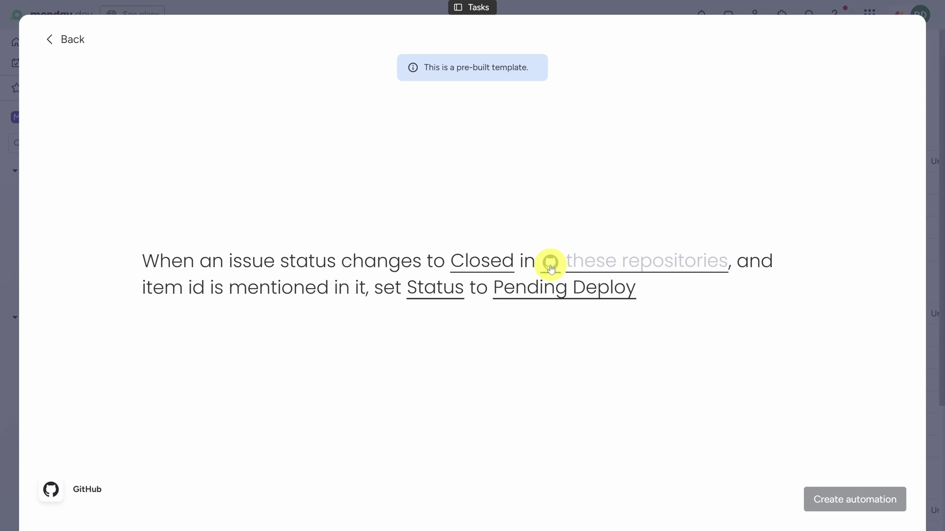
- Connect the GitHub account, watch only the solo-tracker repository, and create the automation
click(549, 262)
click(625, 338)
click(611, 266)
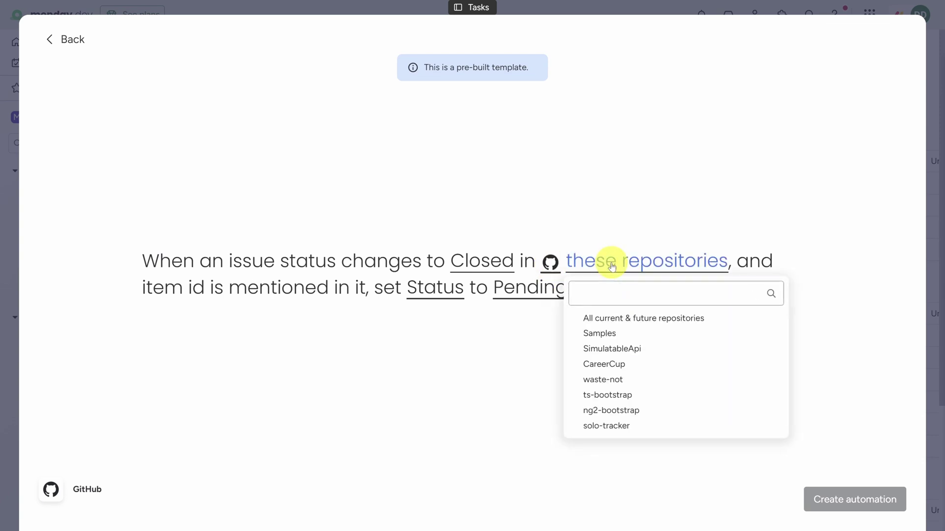
click(611, 426)
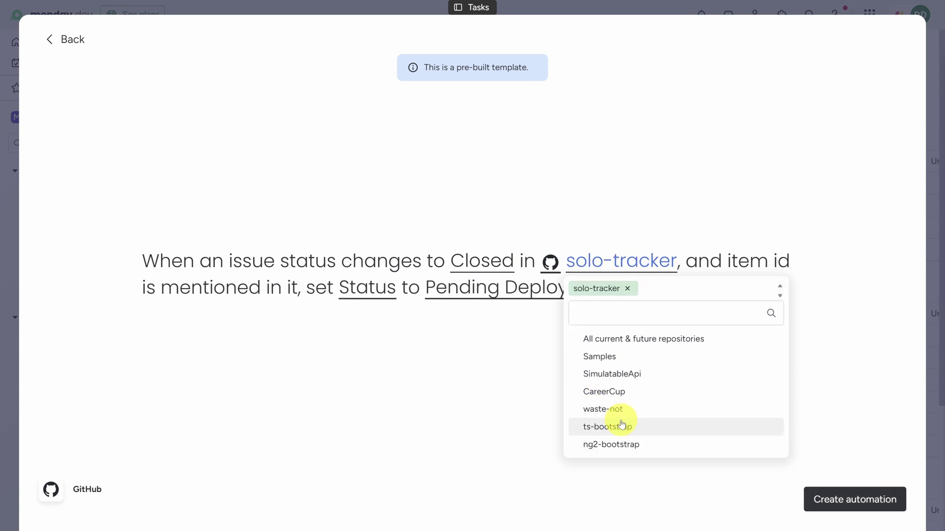
click(558, 424)
click(854, 500)
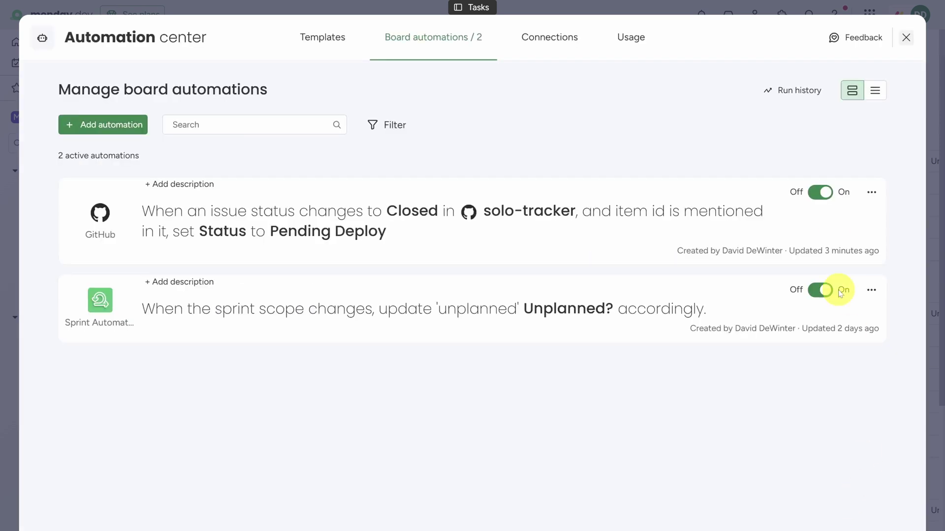
click(904, 37)
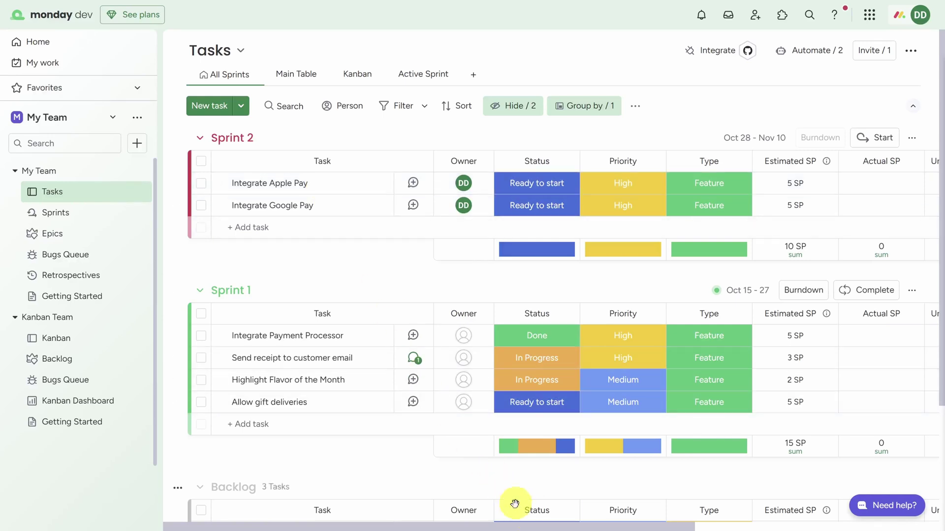
drag(524, 526, 725, 525)
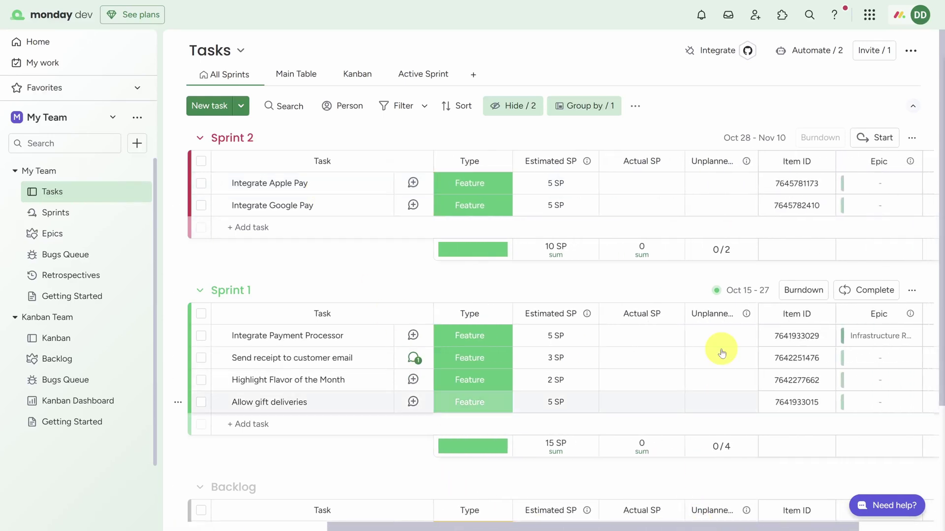
click(790, 187)
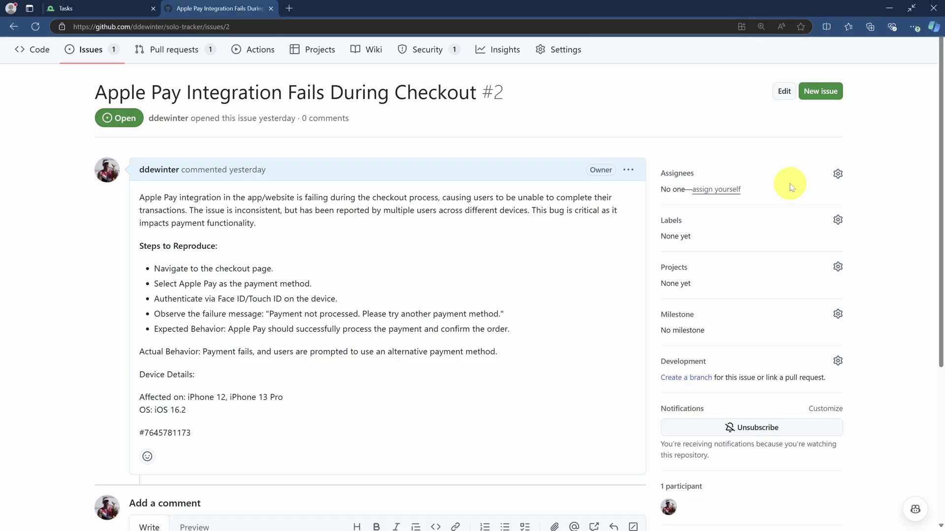
- Close GitHub issue #2 as completed and go back to the monday dev Tasks board
drag(191, 433, 140, 434)
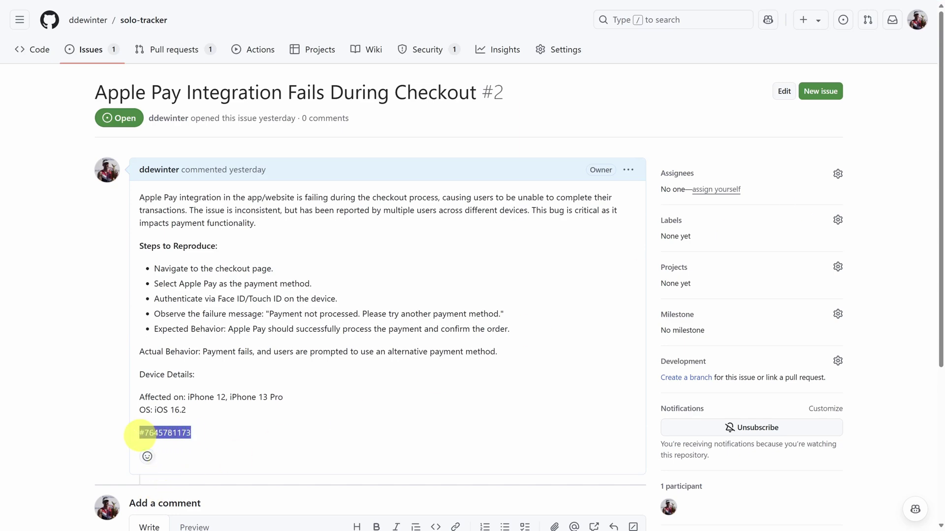
scroll(132, 439, down, 5)
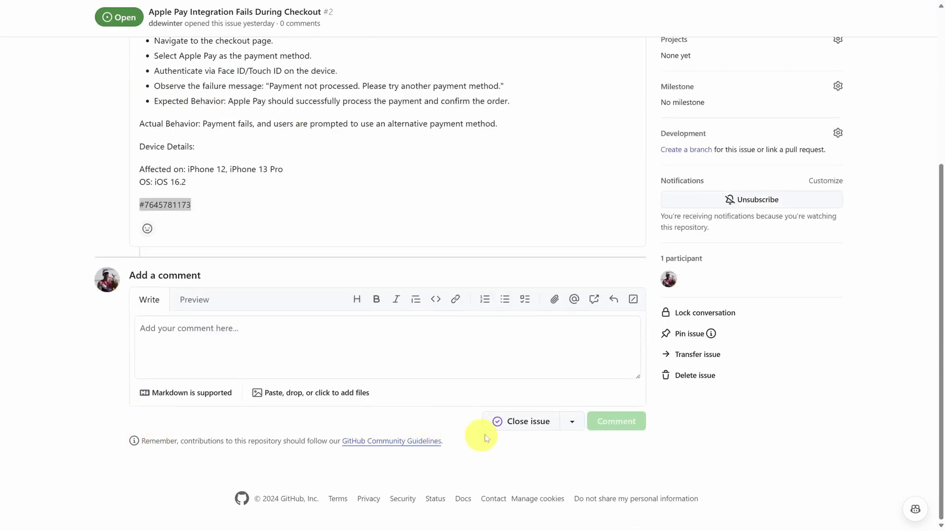
click(521, 422)
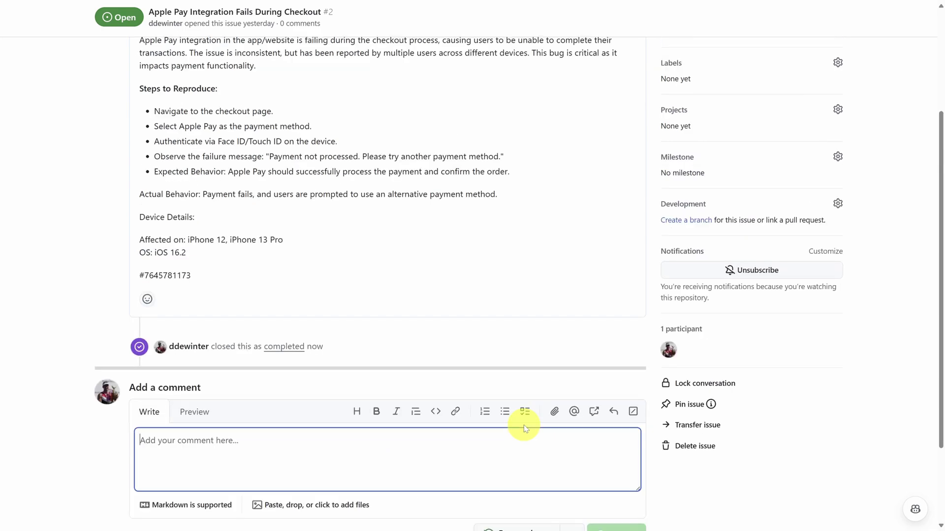
key(ctrl+Tab)
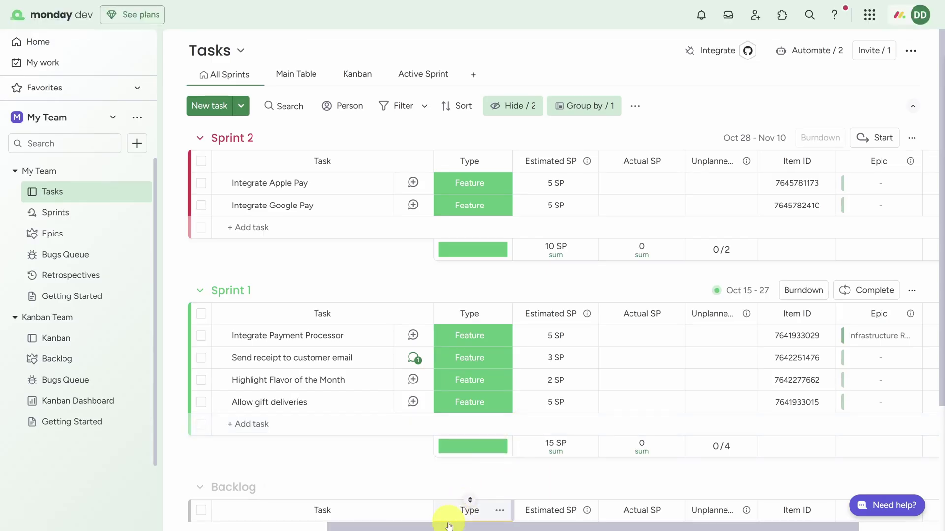
- Review Integrate Apple Pay's Git UI: its linked commits, pull requests and closed issue
drag(449, 528, 190, 524)
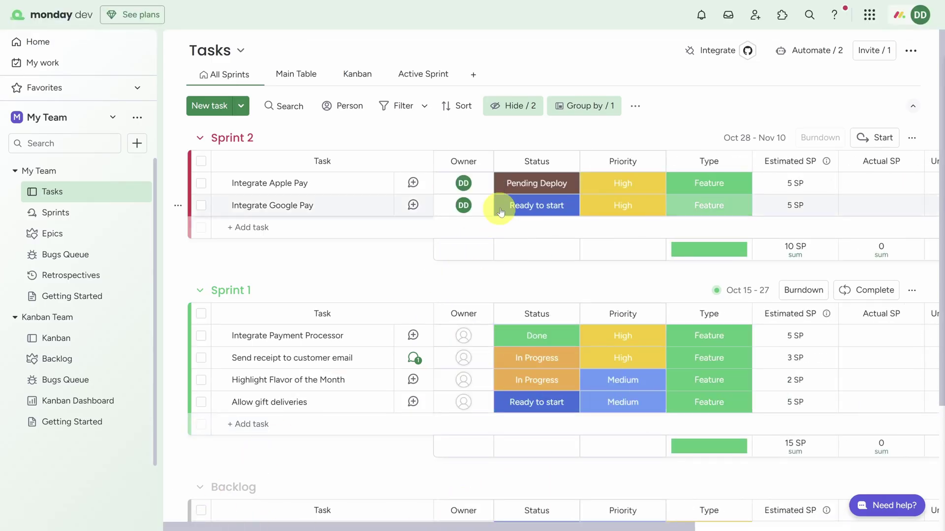
click(543, 187)
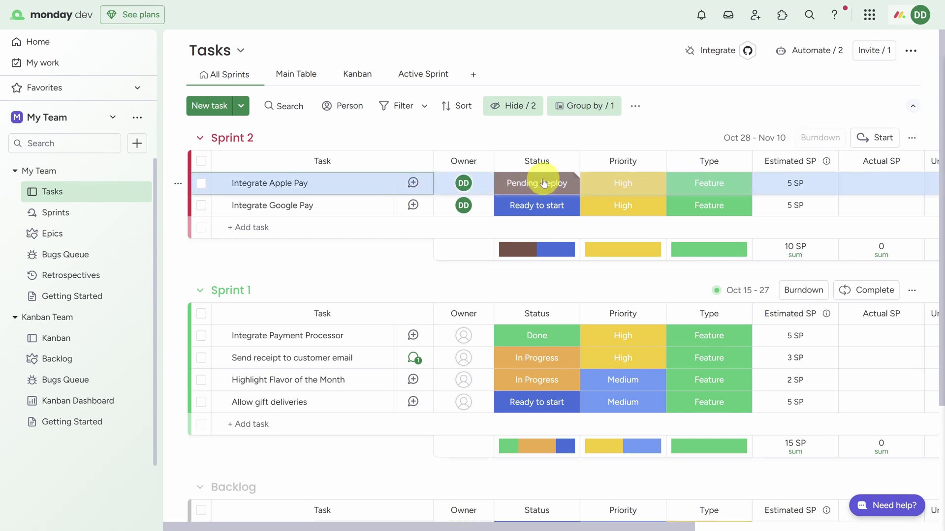
click(369, 184)
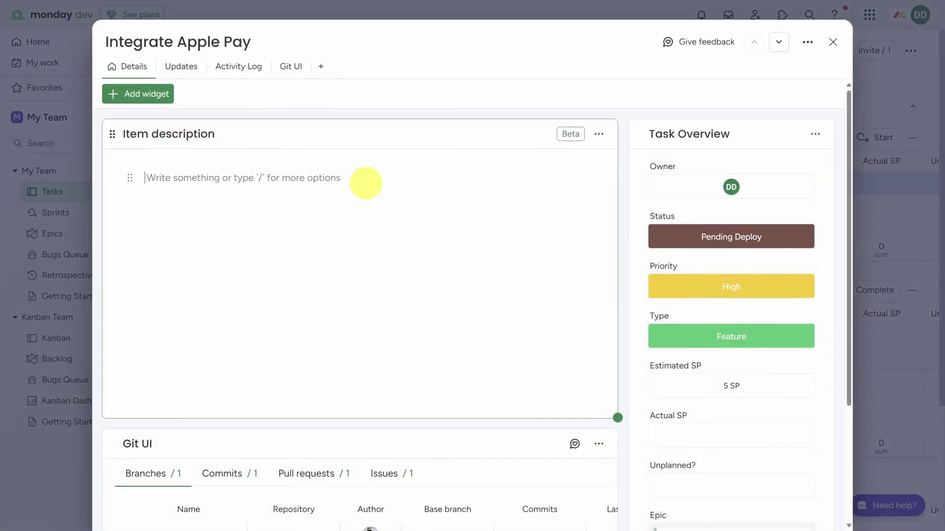
click(286, 69)
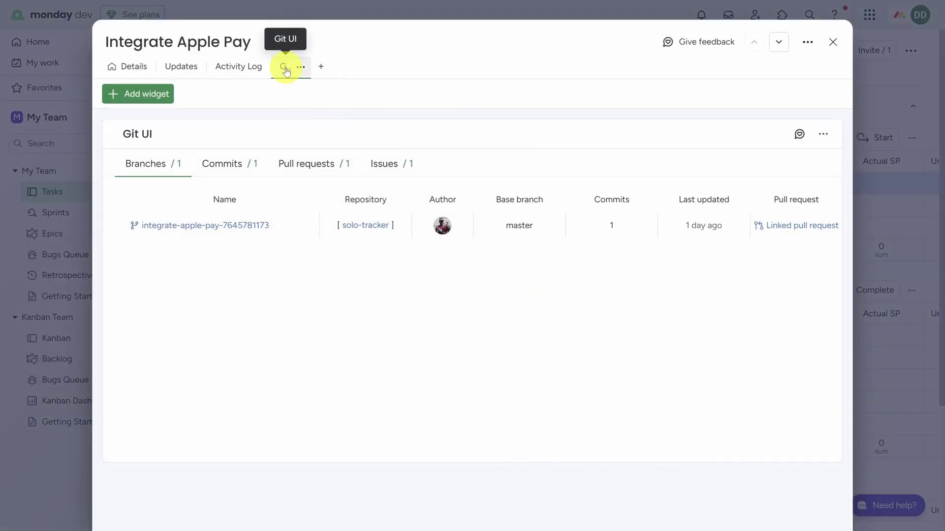
click(232, 166)
click(319, 166)
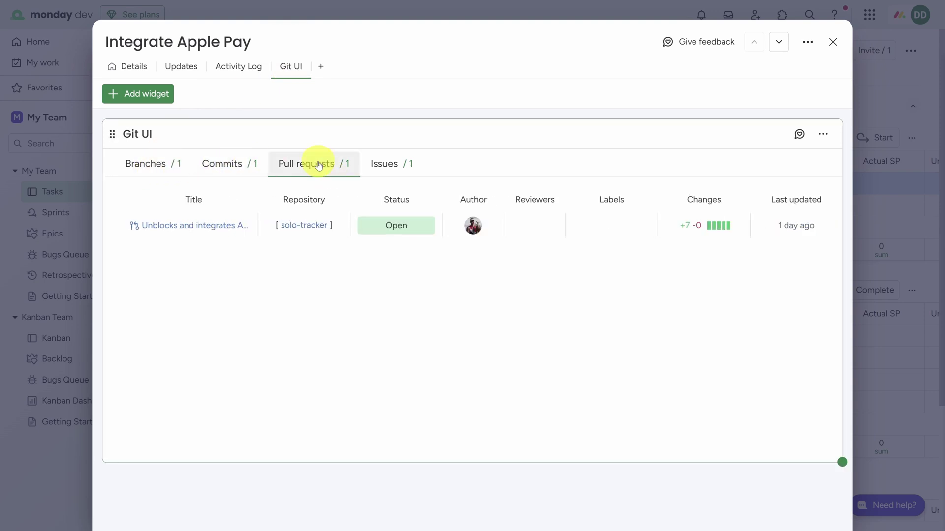
click(391, 165)
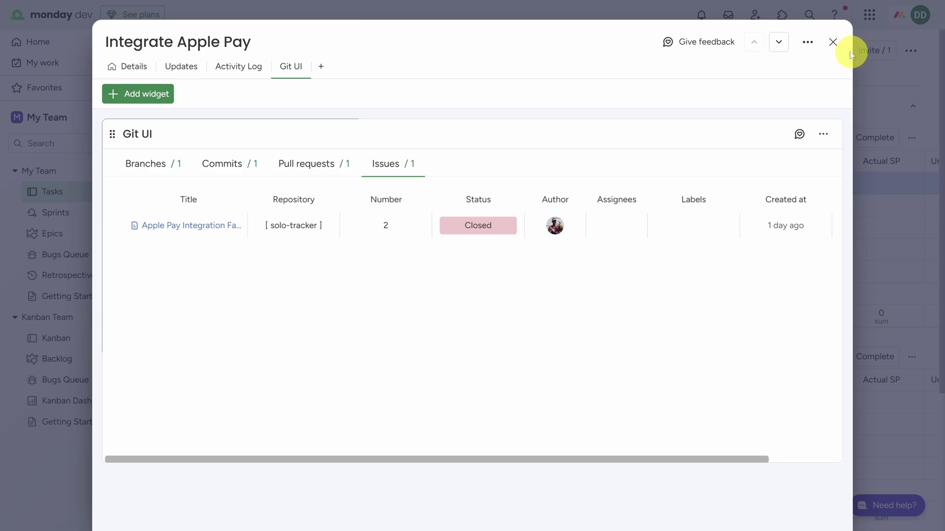
click(834, 43)
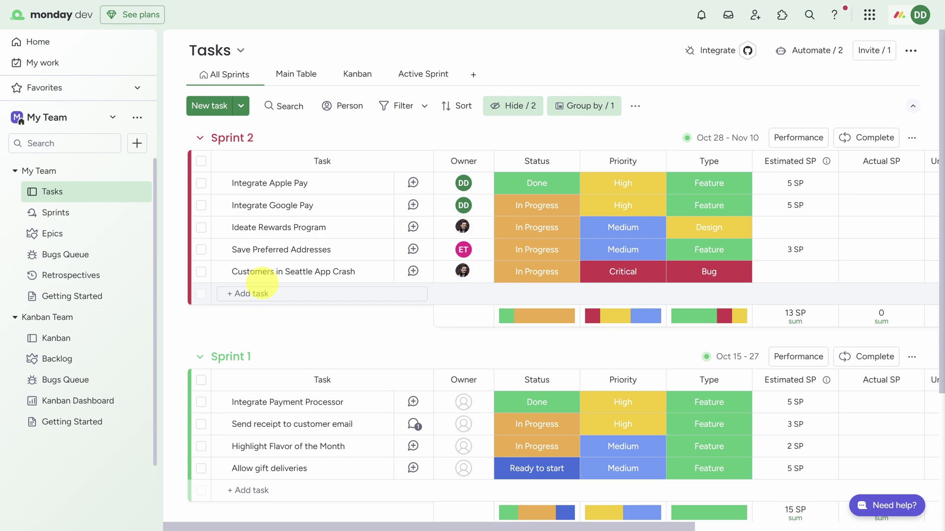
click(798, 137)
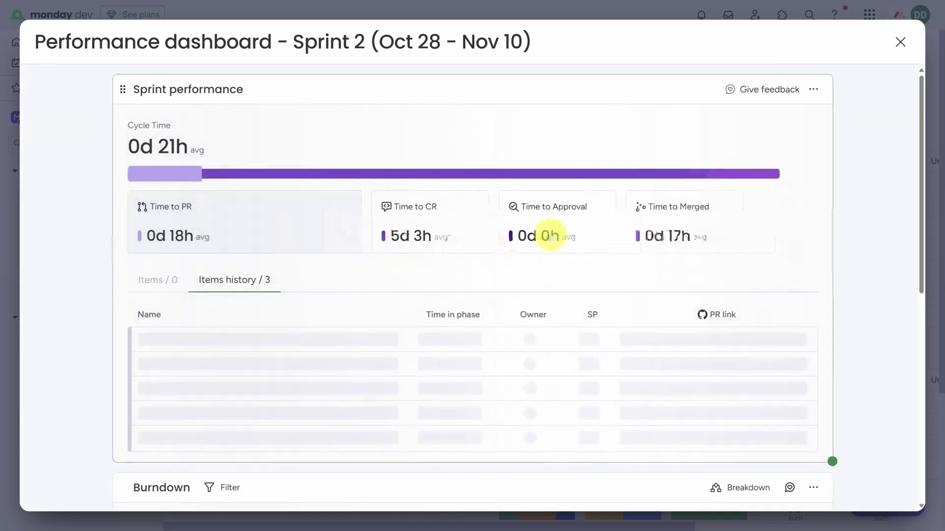
scroll(446, 279, down, 3)
scroll(446, 278, down, 5)
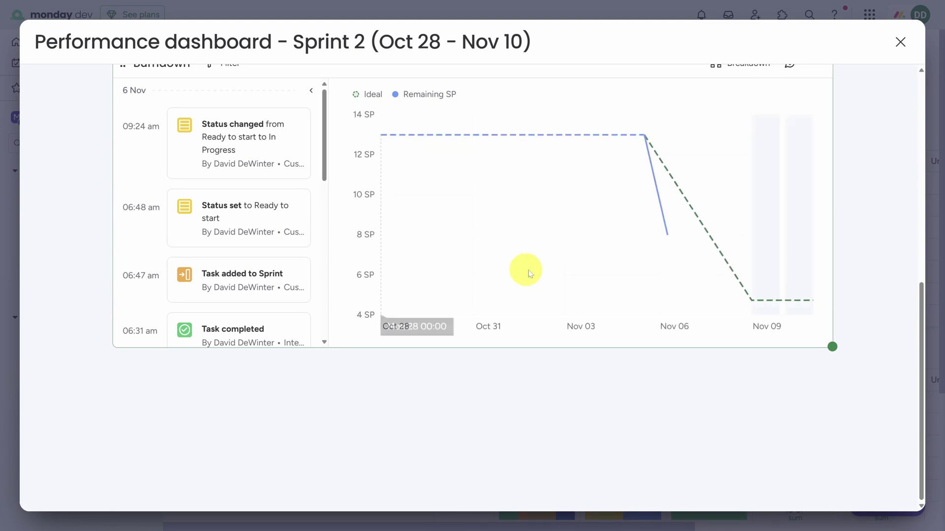
drag(911, 335, 913, 134)
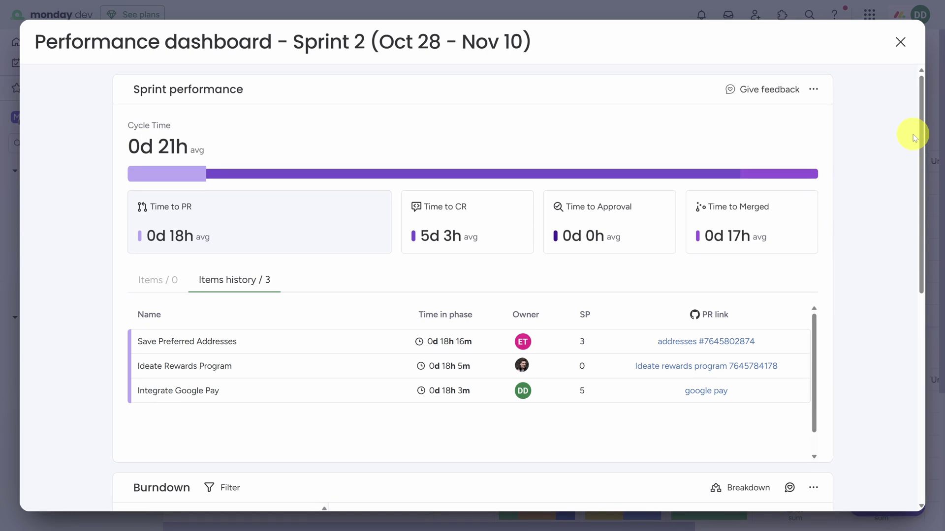
mouse_move(197, 179)
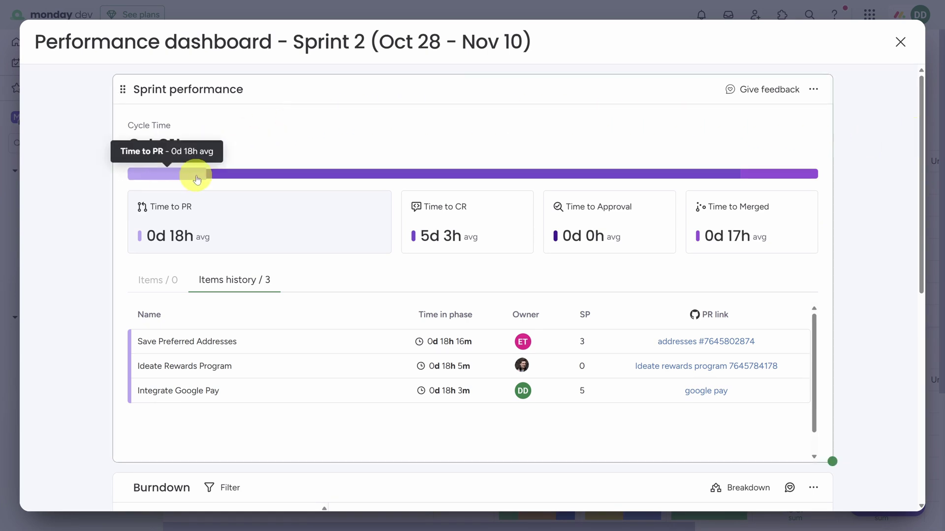
mouse_move(253, 172)
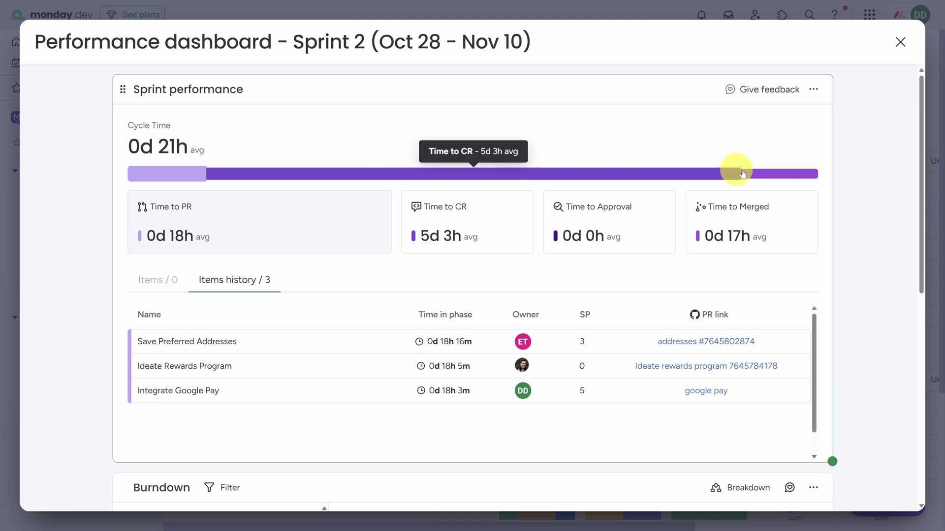
mouse_move(761, 175)
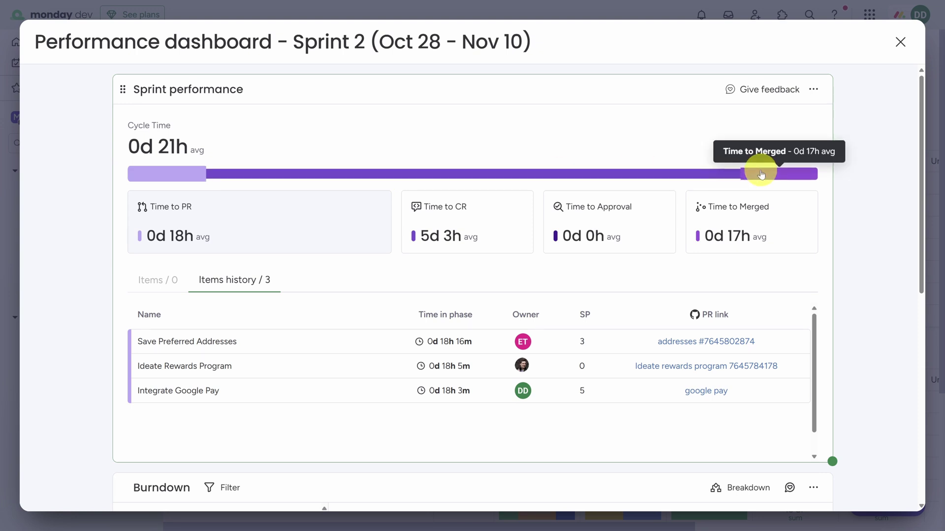
click(439, 225)
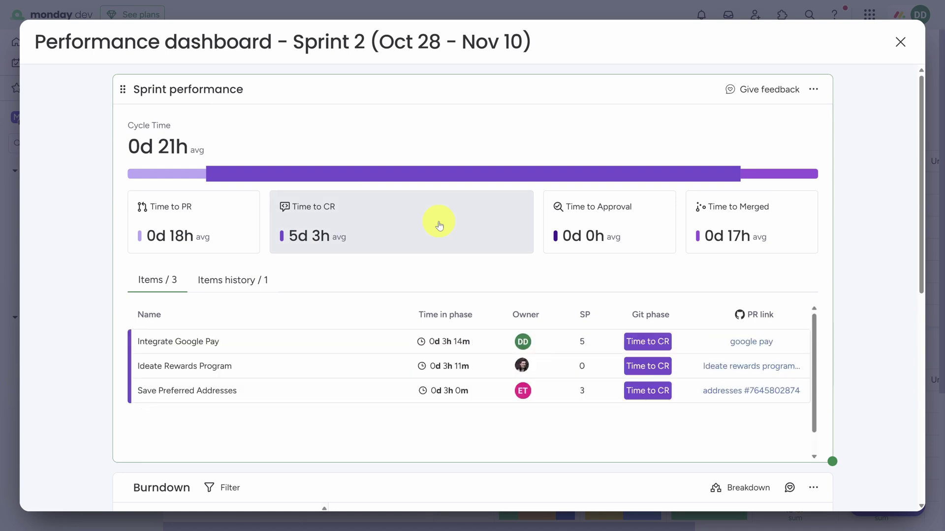
- Review Sprint 2 items for Time to CR, PR, Approval and Merged, then close the dashboard
click(228, 285)
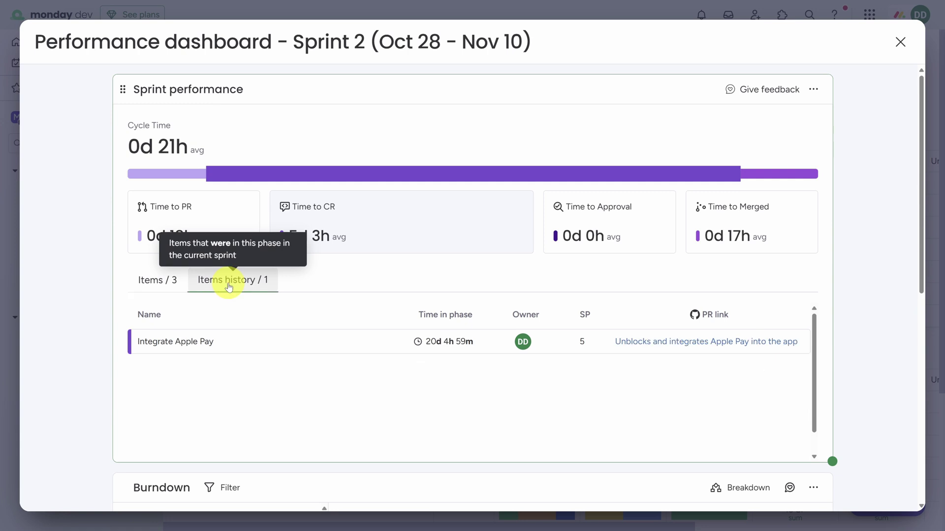
click(186, 215)
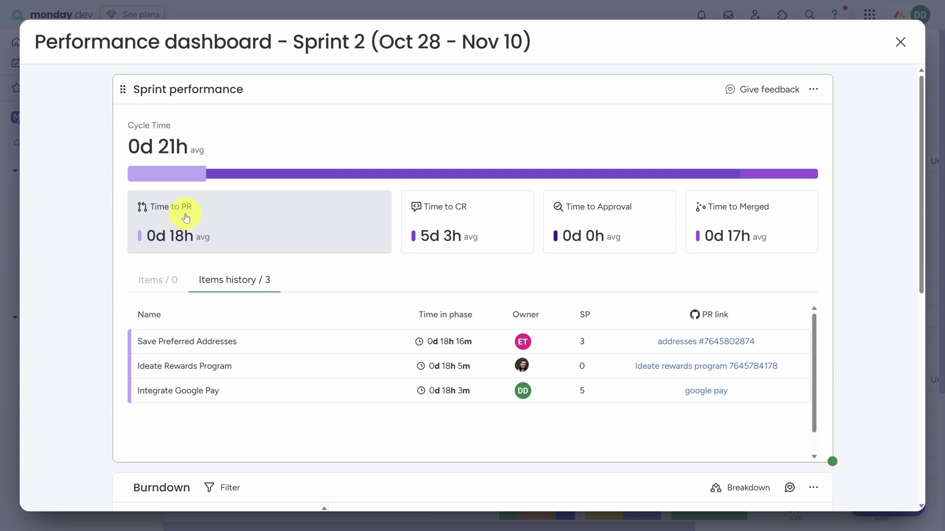
click(456, 215)
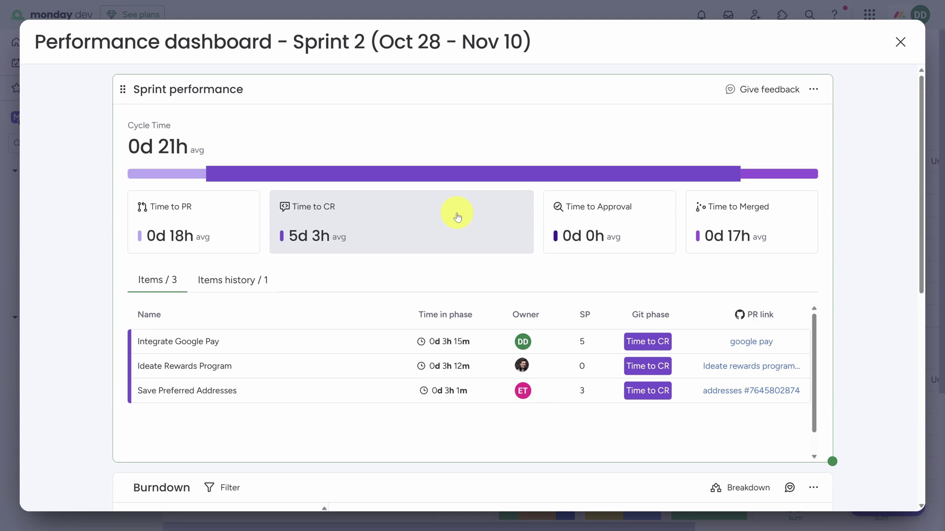
click(591, 211)
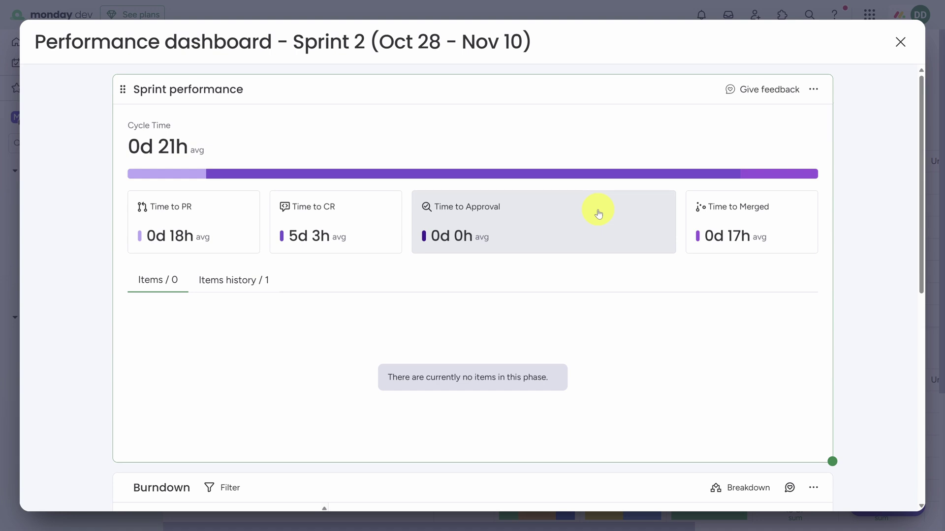
click(721, 217)
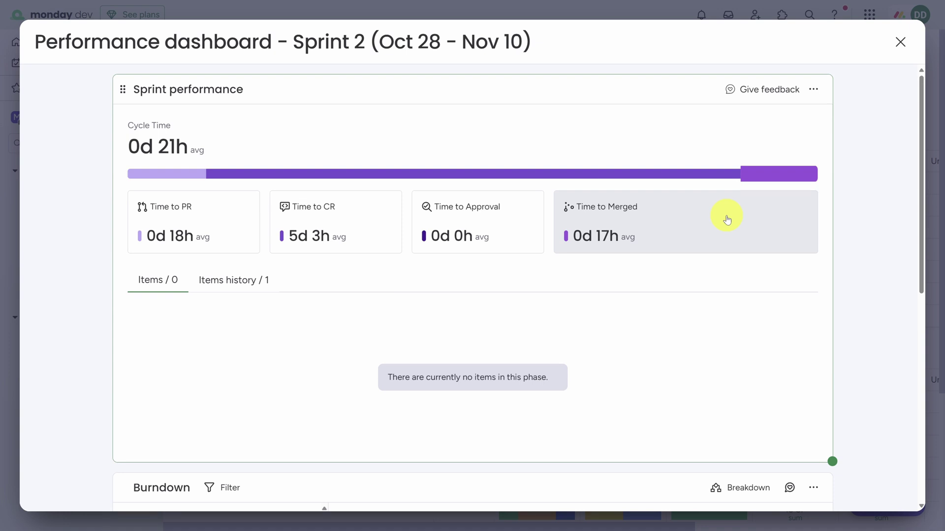
click(901, 41)
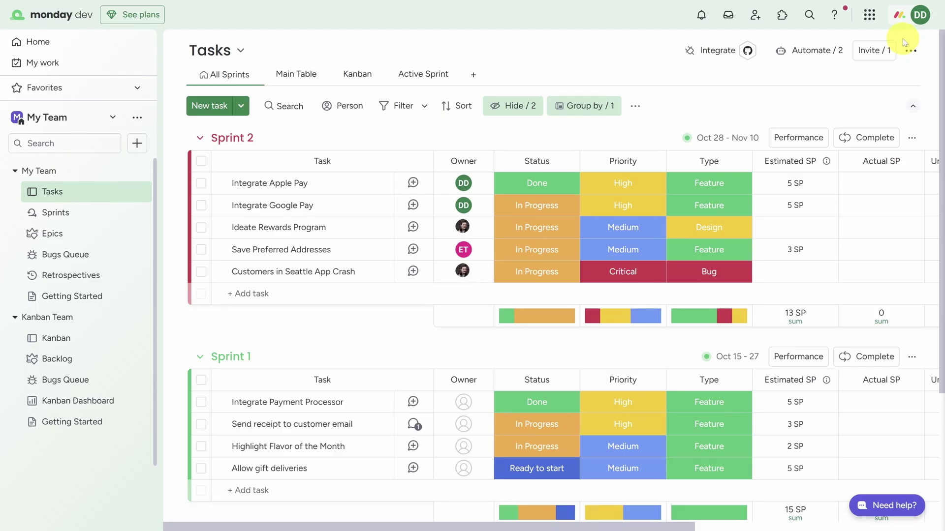
- Open the Epics board and the Donut Checkout Experience epic's Connected tasks picker
click(60, 238)
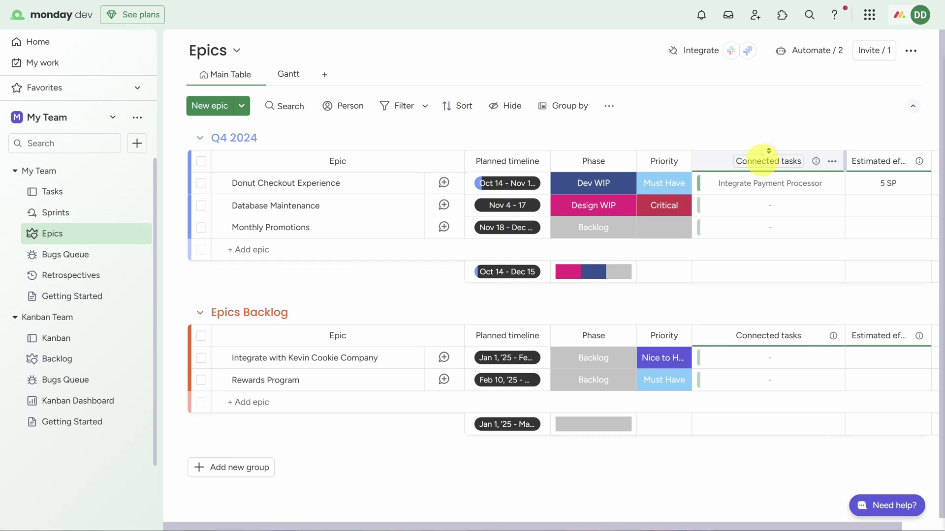
mouse_move(701, 185)
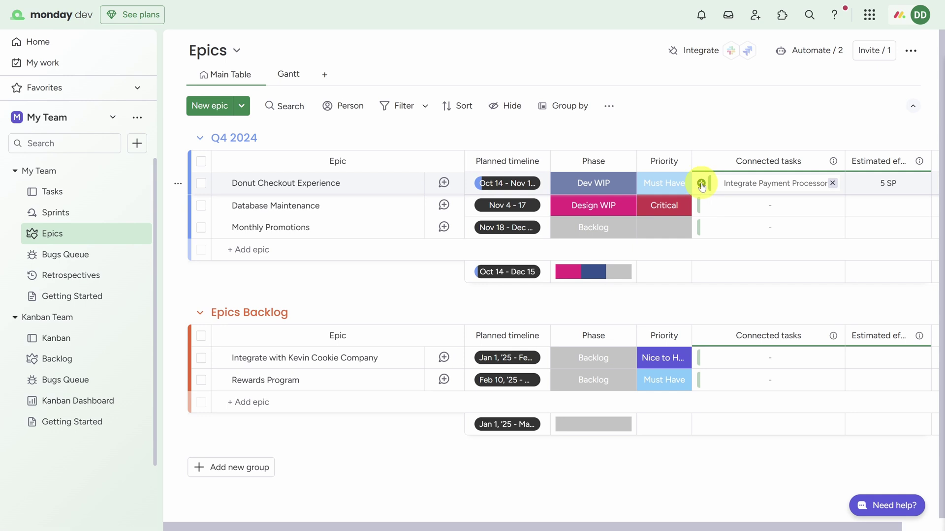
click(701, 185)
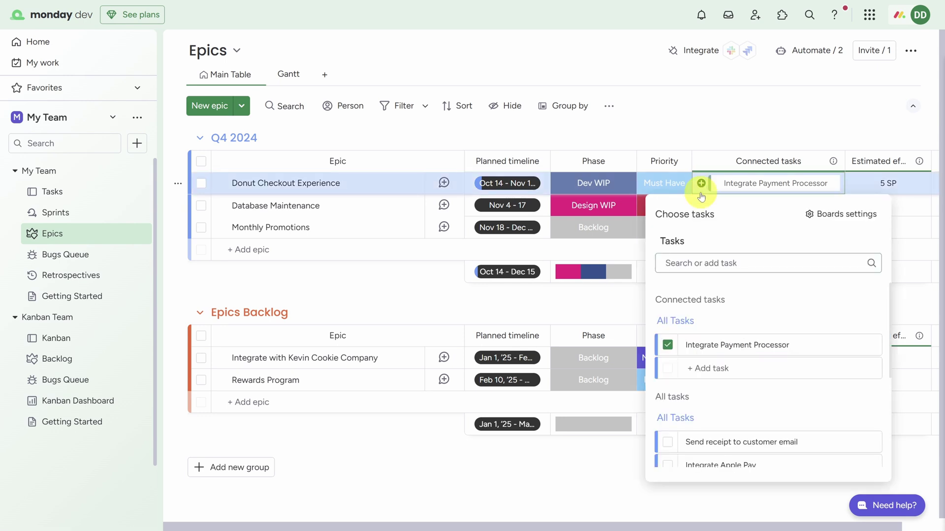
- Connect Send receipt, Integrate Apple Pay, Integrate Google Pay and Allow gift deliveries to the epic
scroll(711, 329, down, 3)
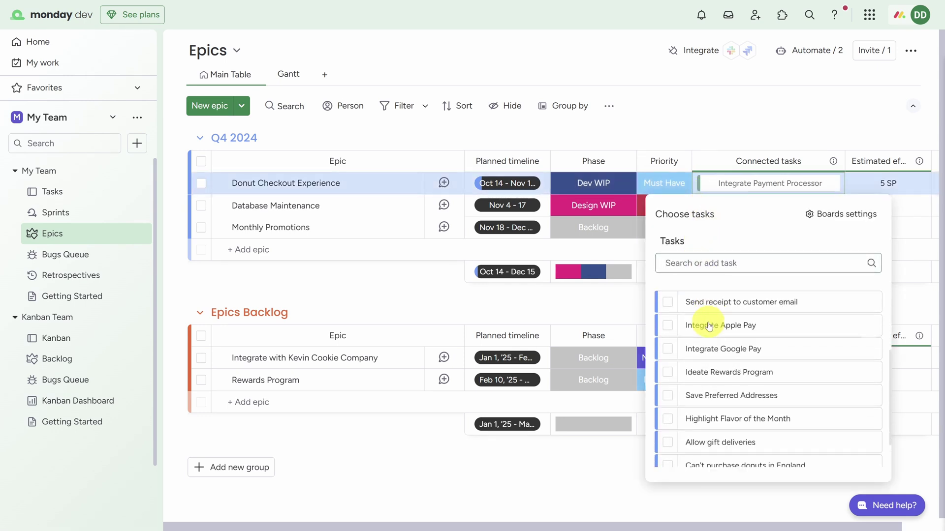
click(668, 294)
click(668, 320)
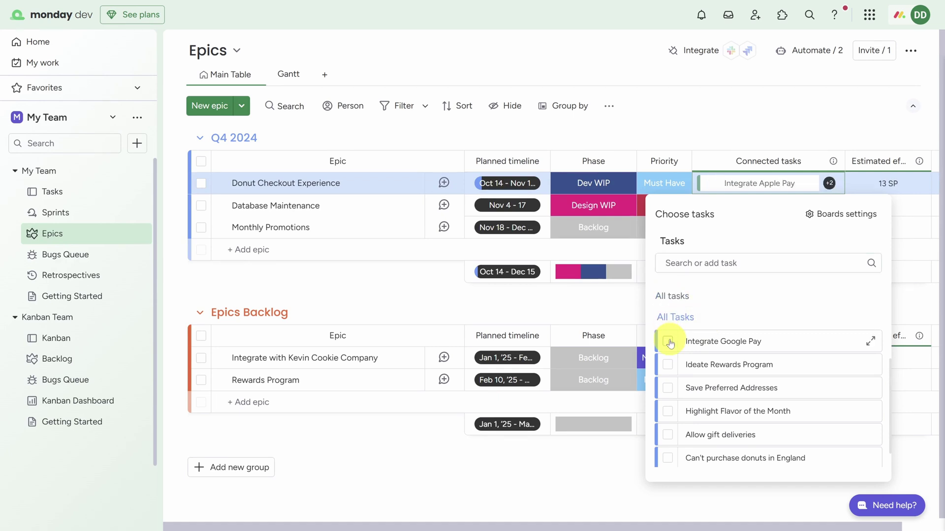
click(668, 341)
click(667, 435)
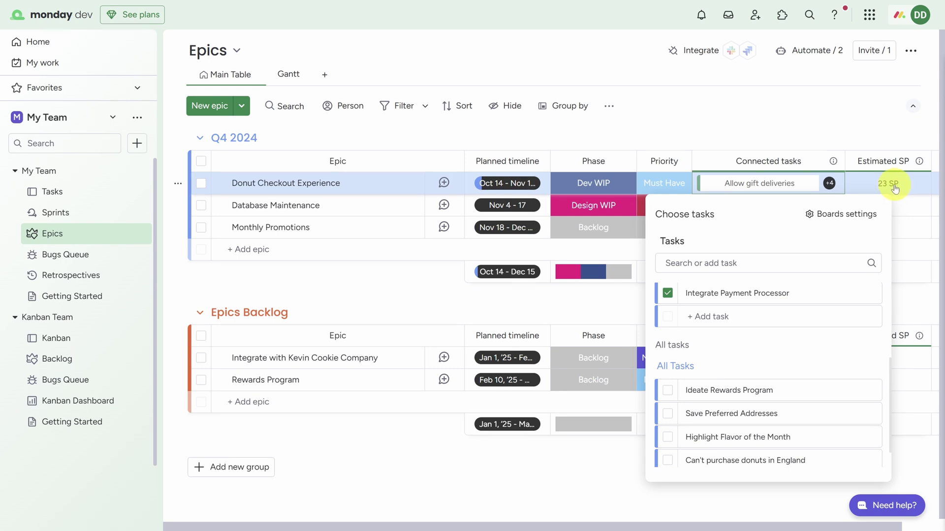
click(542, 141)
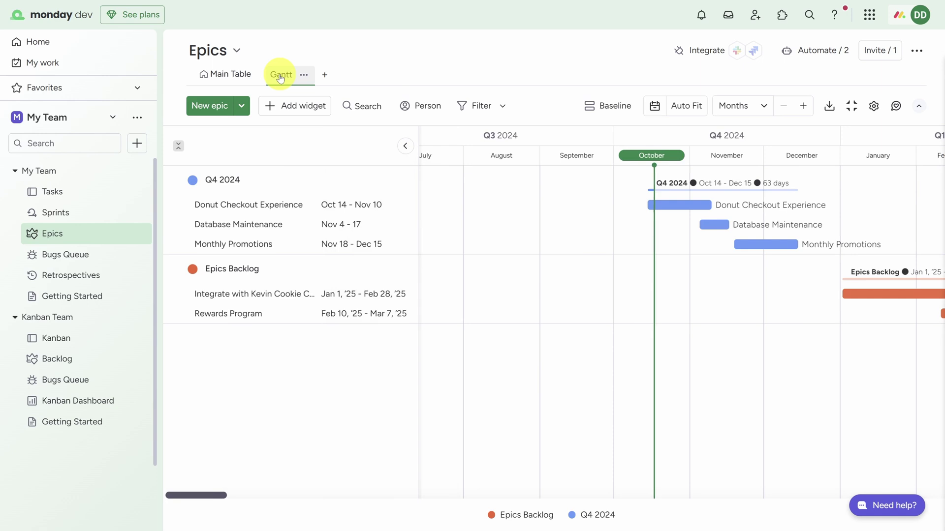
- Auto-fit the epics Gantt to all epics and group it by Priority
click(686, 112)
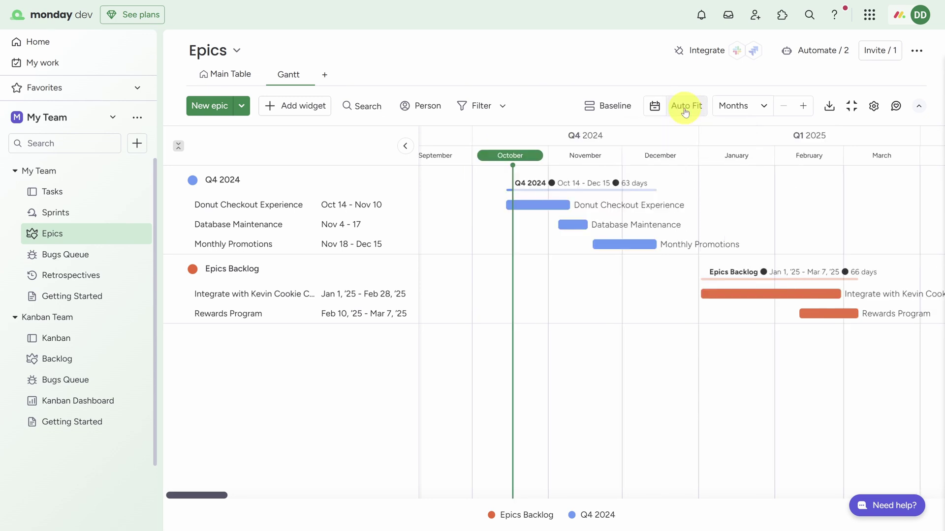
click(874, 107)
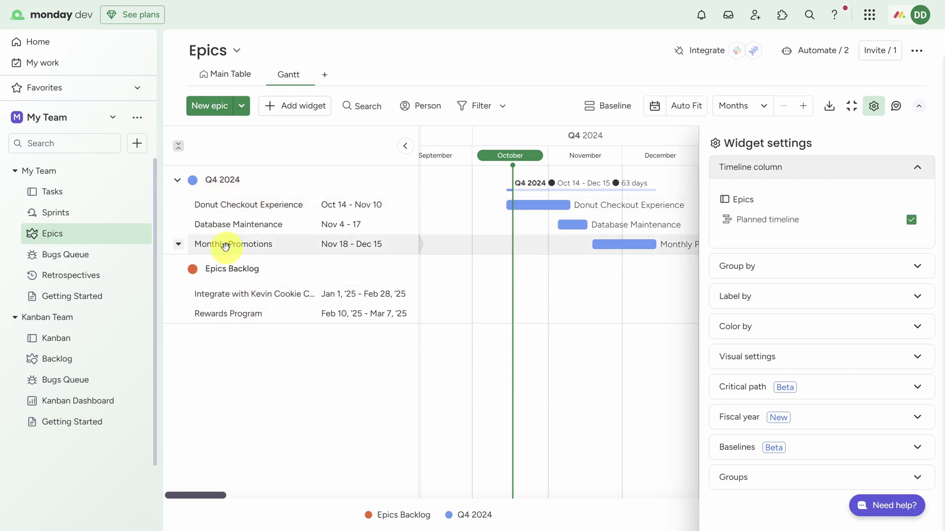
click(791, 270)
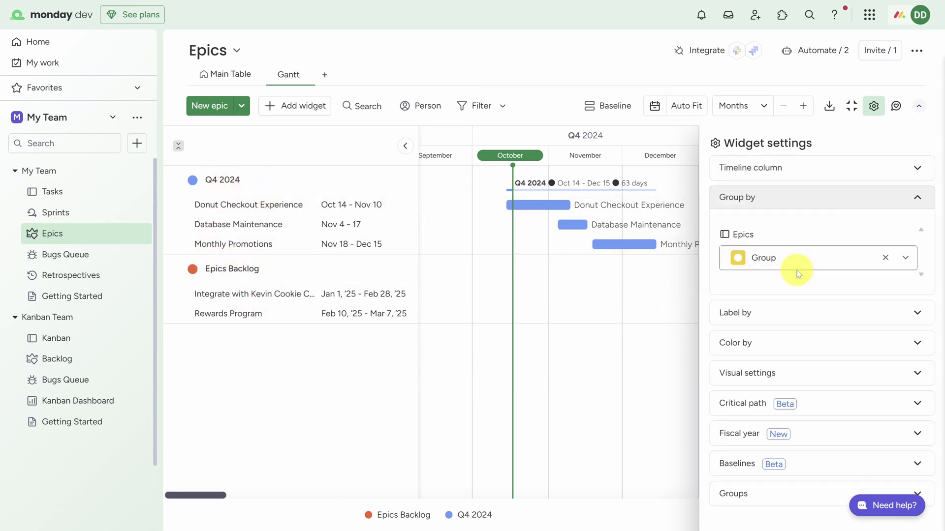
click(805, 262)
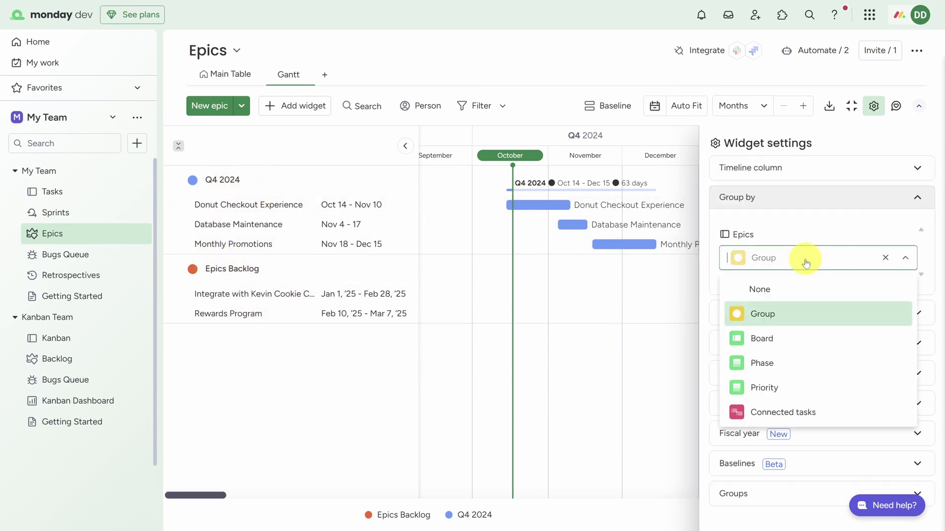
click(763, 363)
click(784, 300)
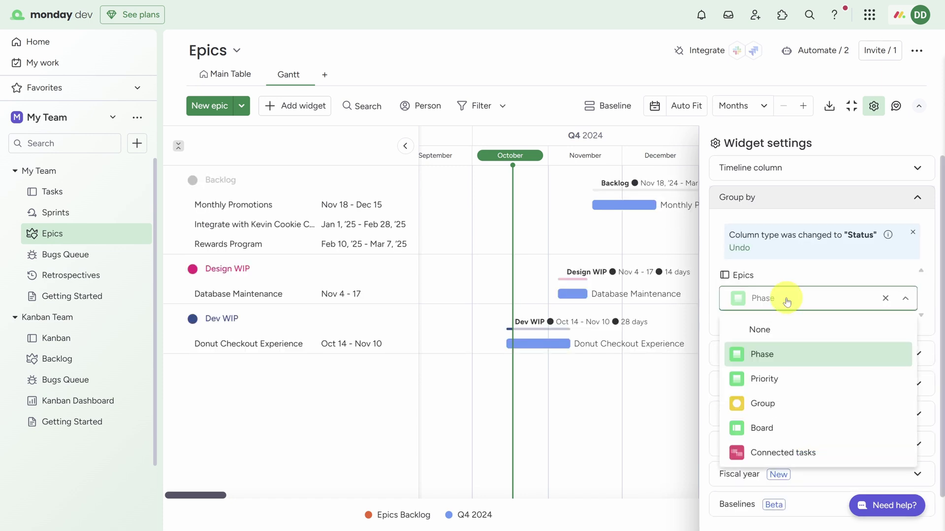
click(793, 384)
- Colour the Gantt bars by Phase
click(787, 343)
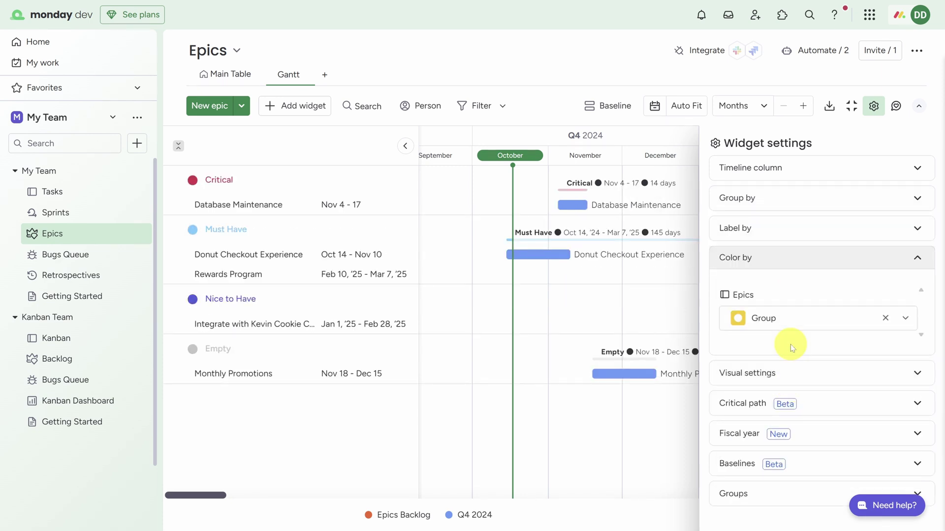
click(791, 320)
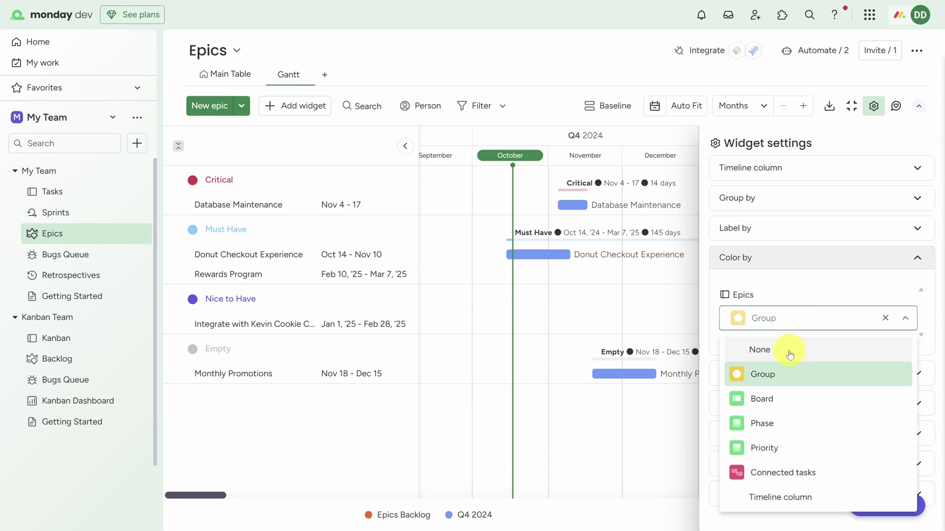
click(762, 423)
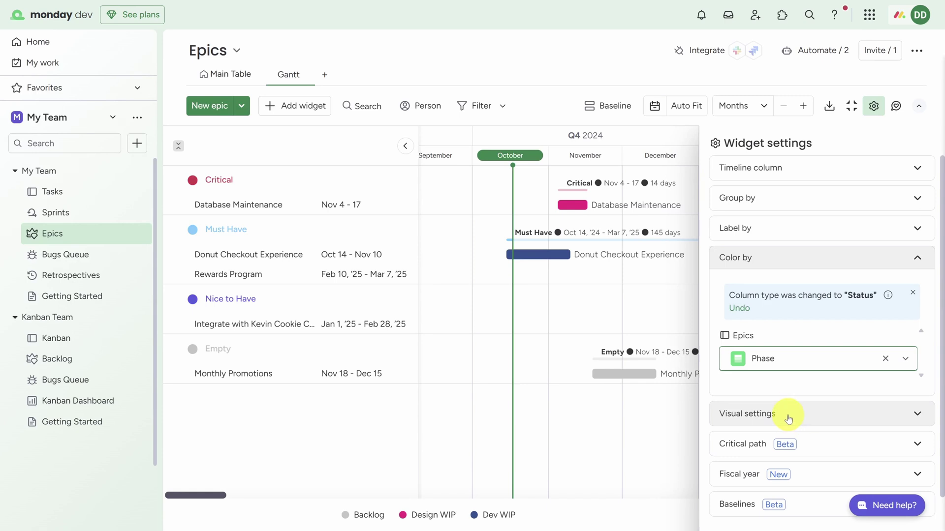
scroll(788, 420, down, 1)
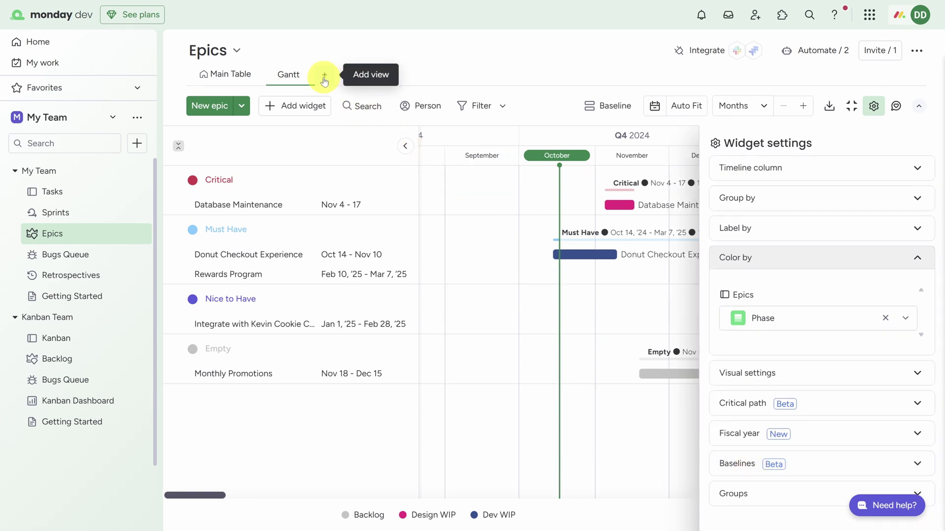
- Add a Roadmap tracker view to the Epics board and move it forward one month
click(324, 78)
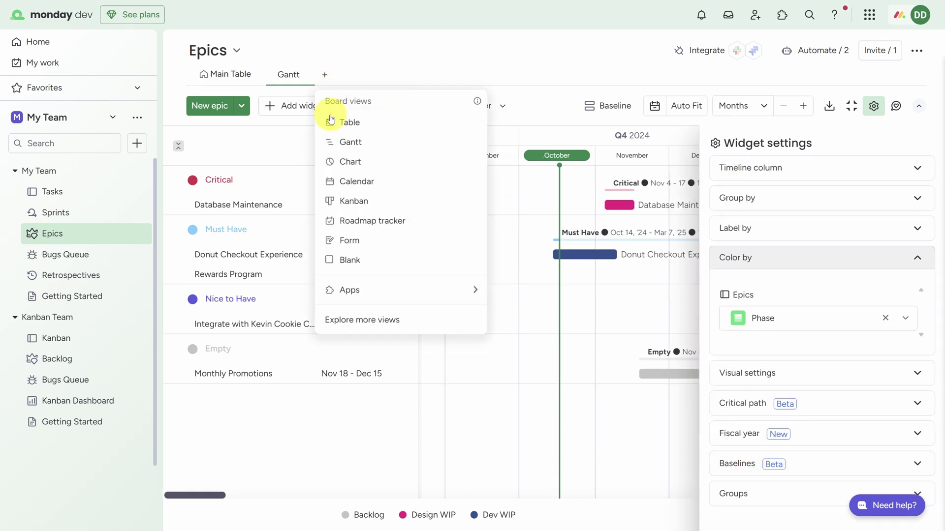
click(372, 221)
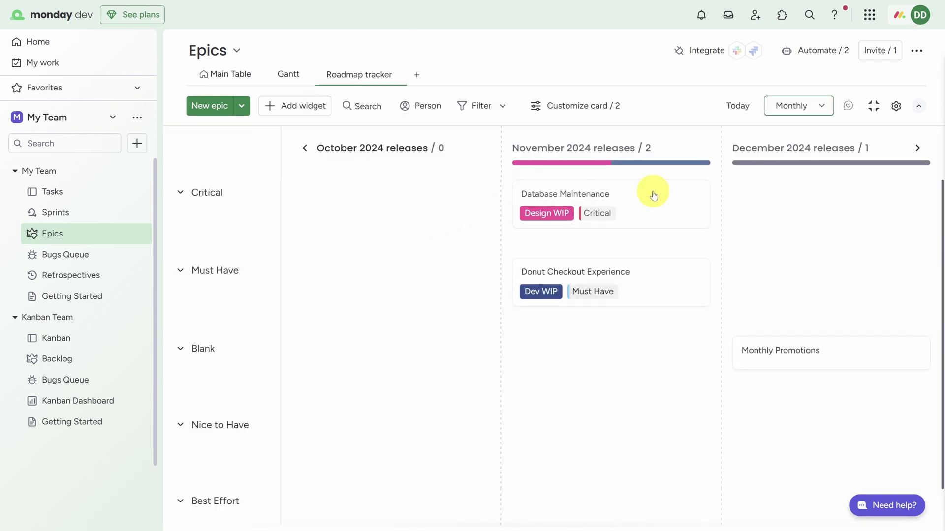
click(918, 149)
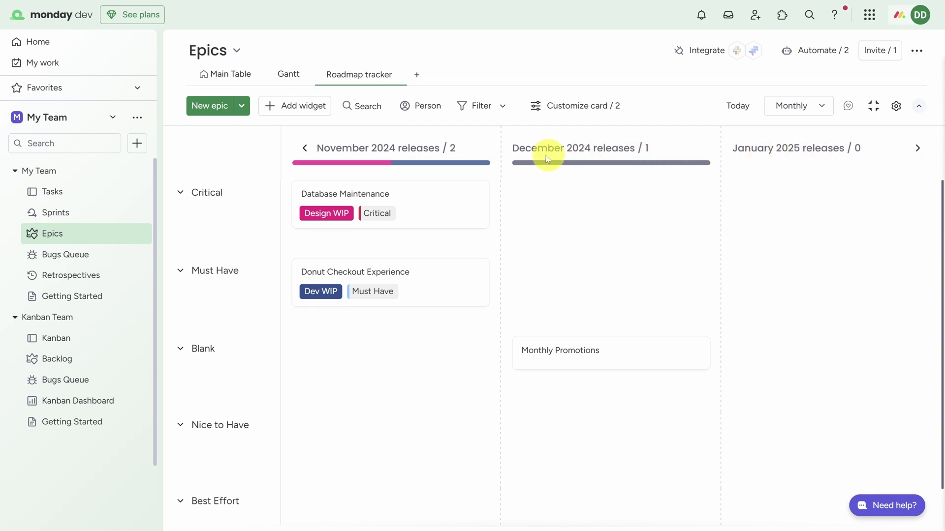
- Create a new dashboard named Initiatives
click(137, 145)
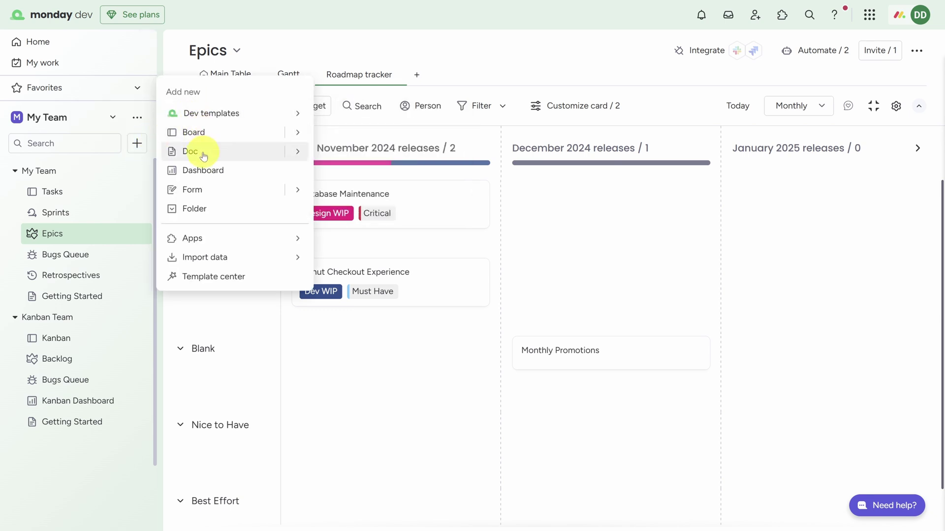
click(206, 172)
text(Initiatives)
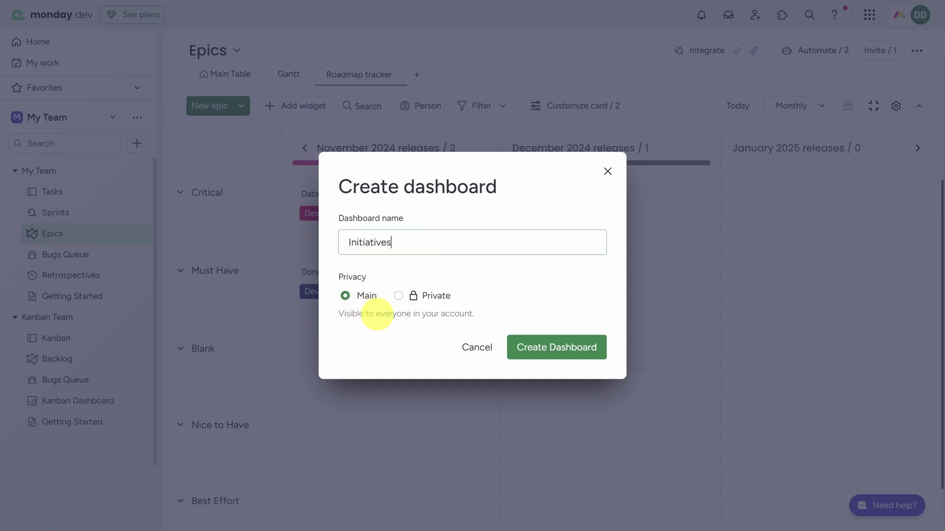
click(547, 350)
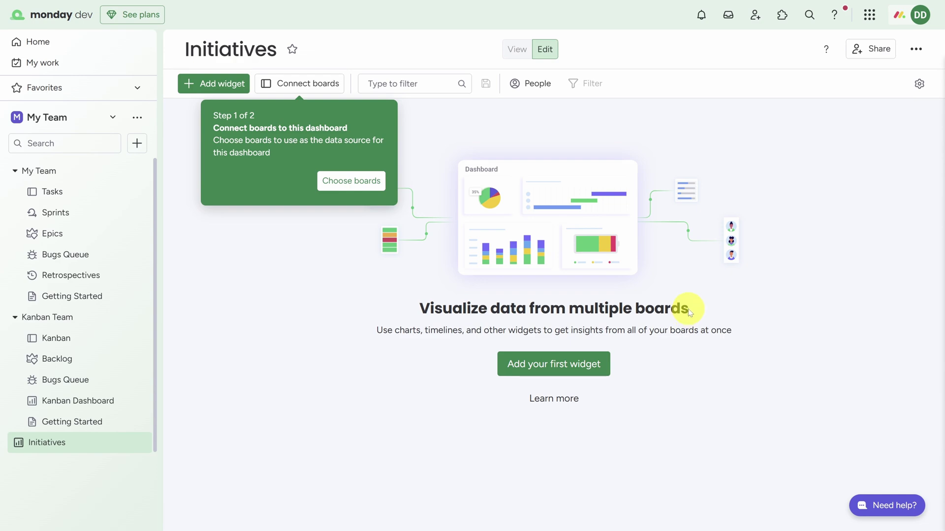
- Connect the Epics and Kanban boards as the dashboard's data sources
click(344, 182)
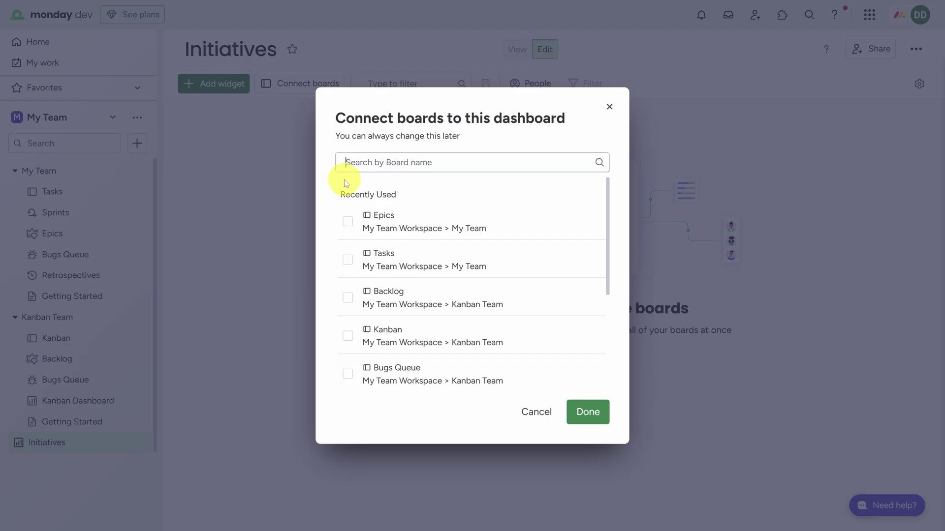
click(348, 222)
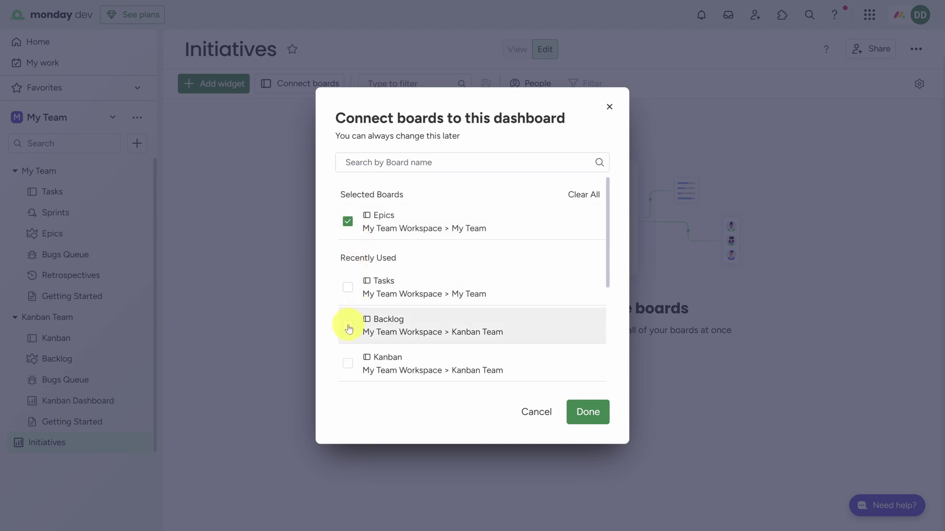
click(348, 364)
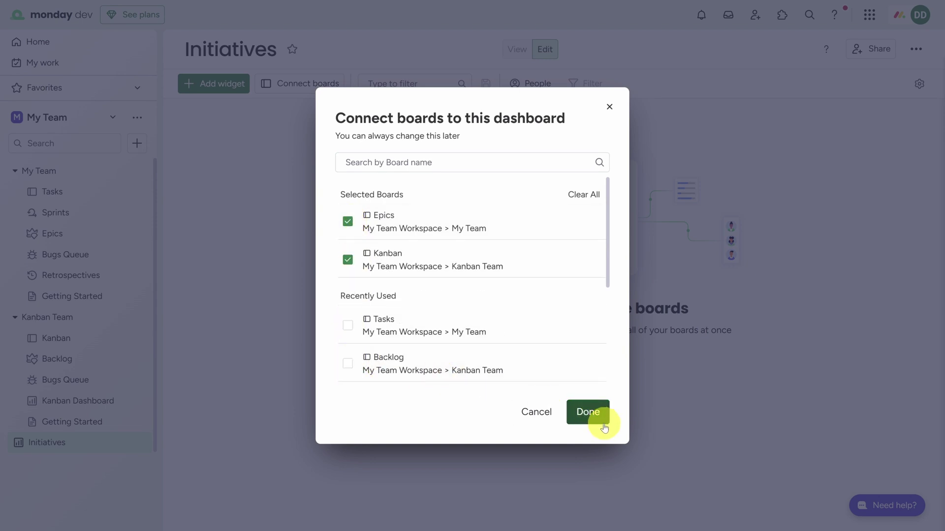
click(586, 416)
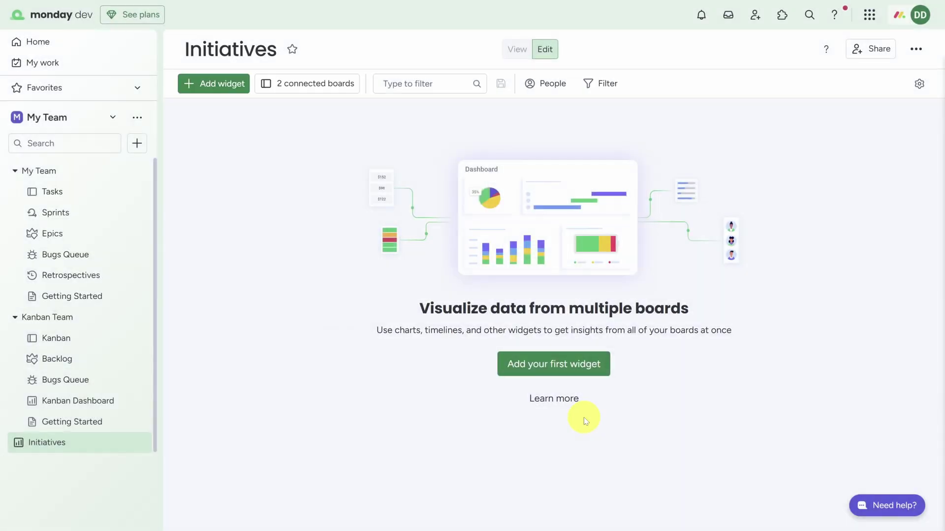
click(559, 364)
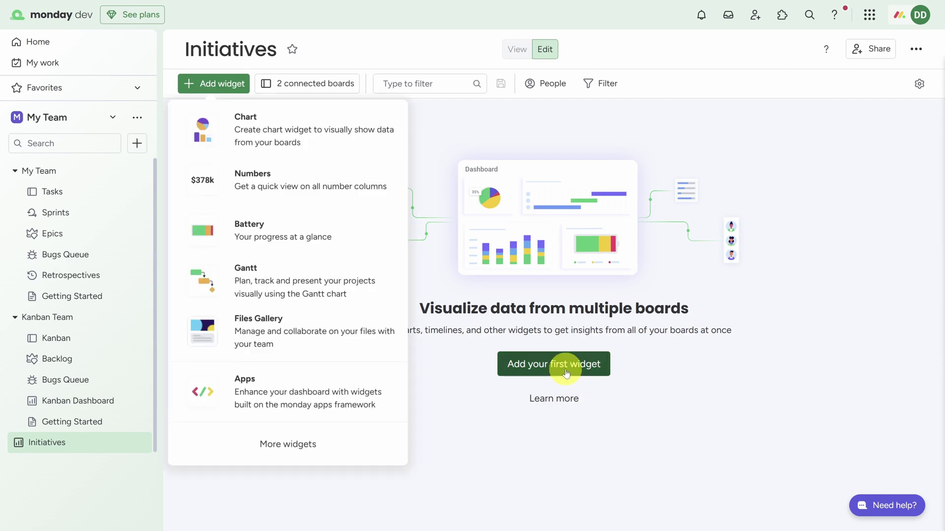
- Add a Battery widget, enlarge it across the dashboard, and open its settings
click(298, 231)
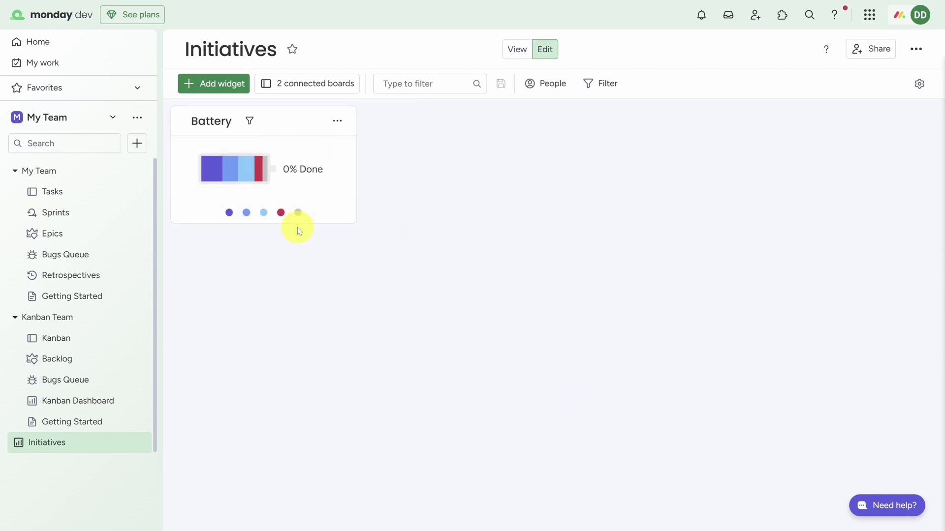
drag(353, 220, 826, 314)
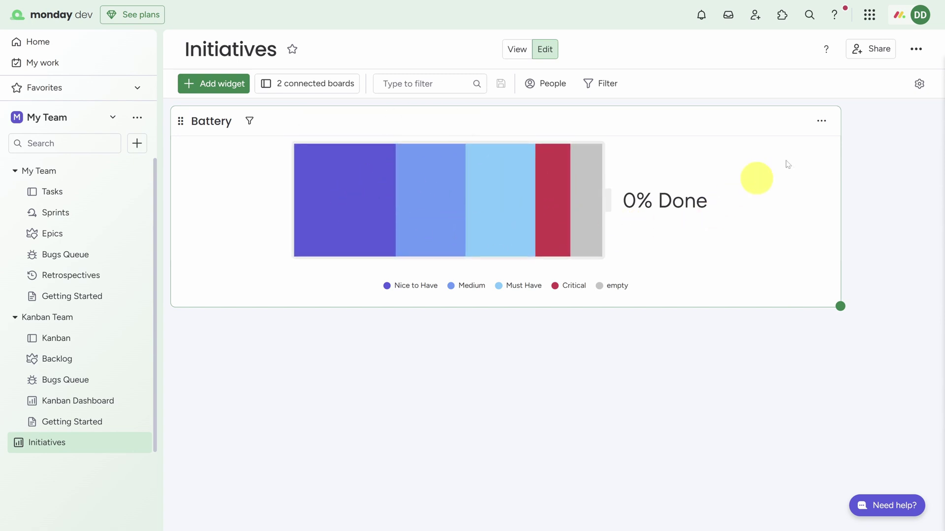
click(822, 124)
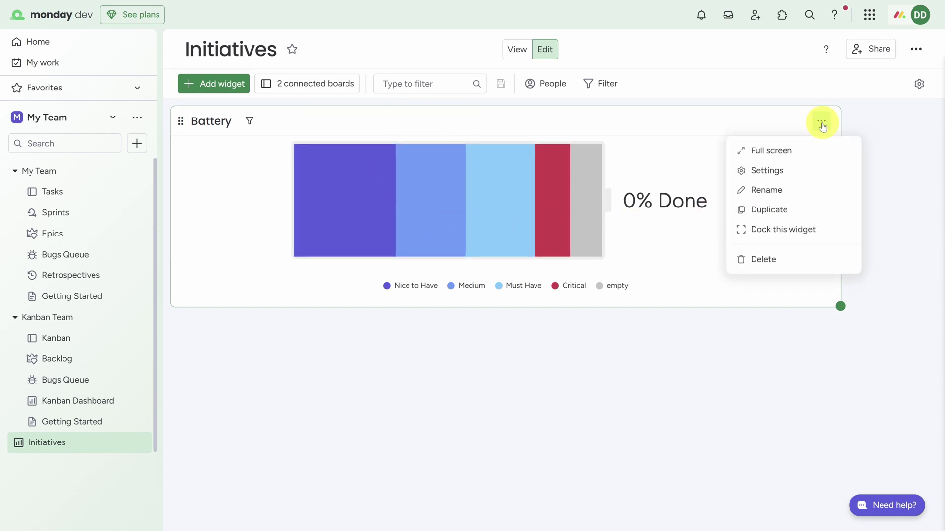
click(775, 171)
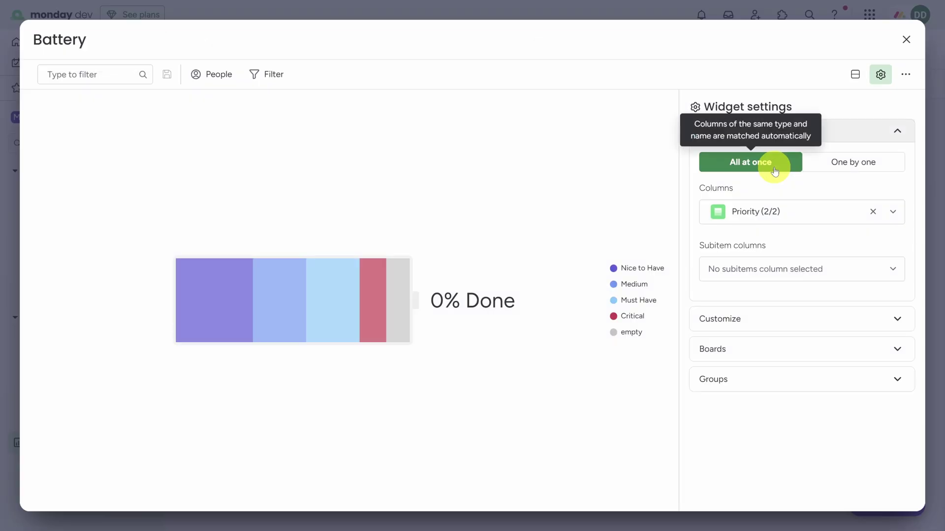
click(754, 217)
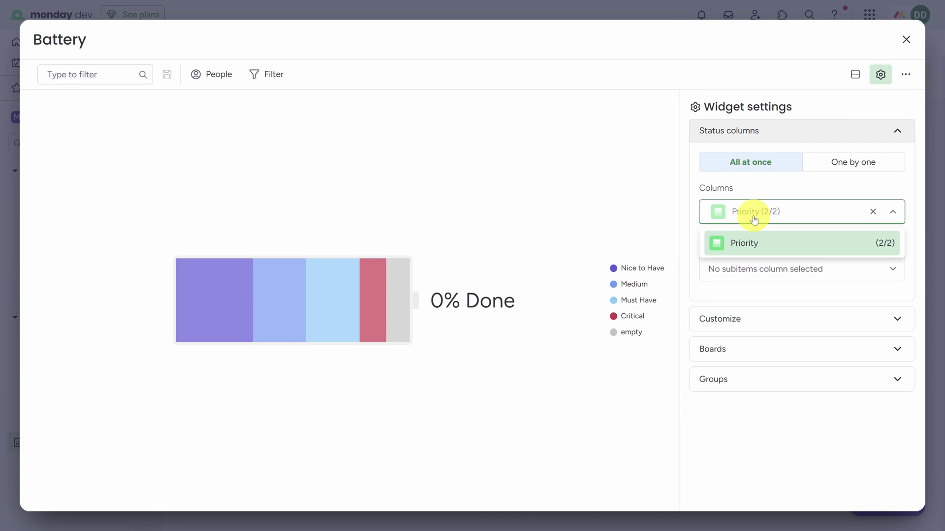
- Set the battery per board: Phase for Epics and Status for Kanban
click(845, 164)
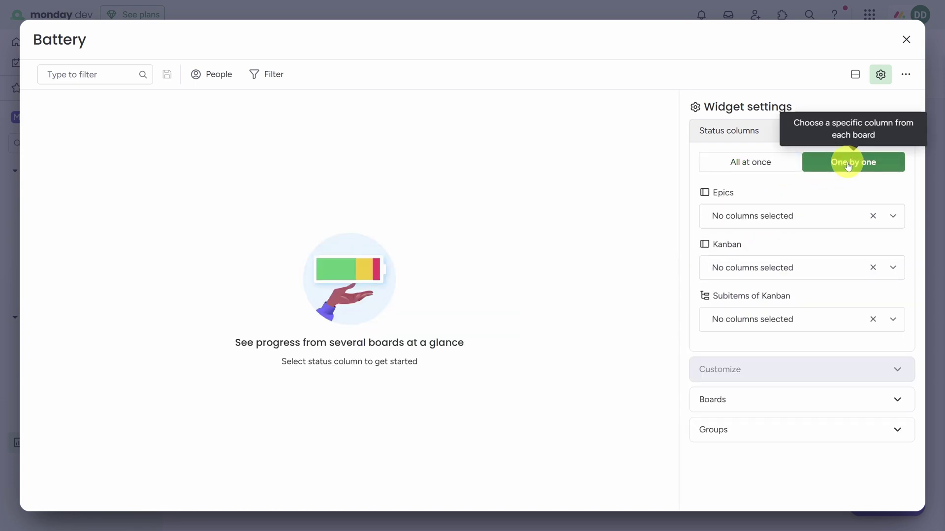
click(827, 216)
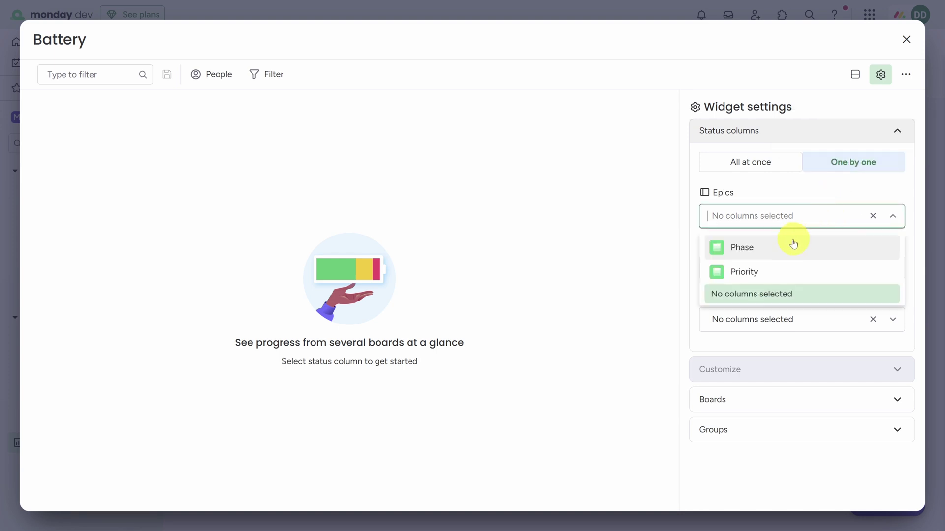
click(793, 251)
click(801, 270)
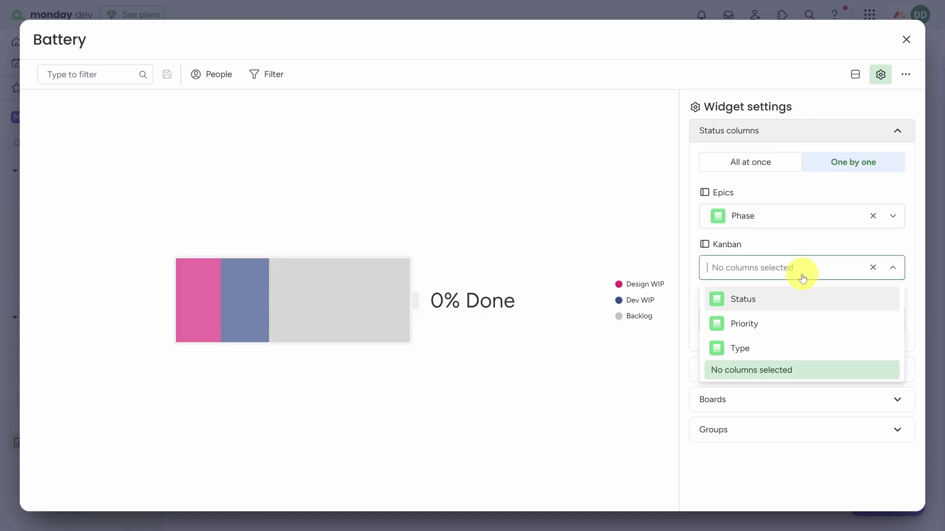
click(780, 303)
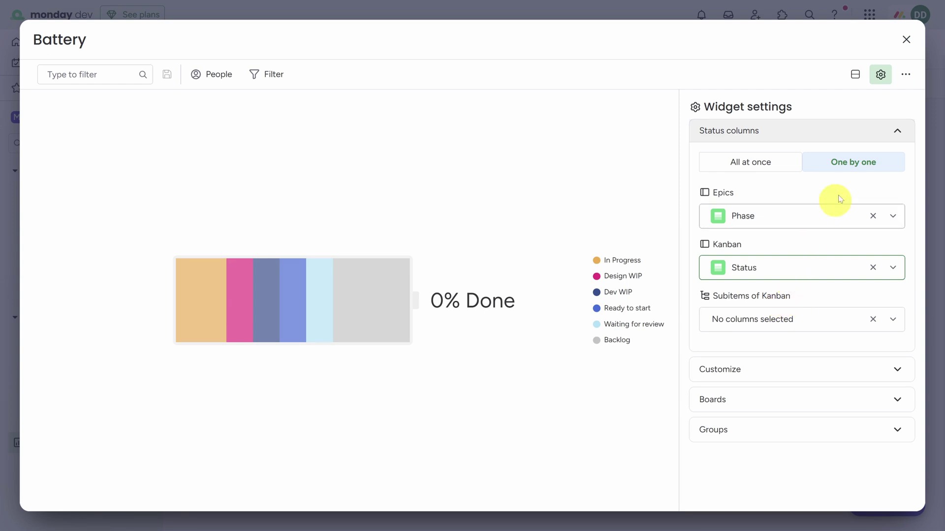
click(906, 39)
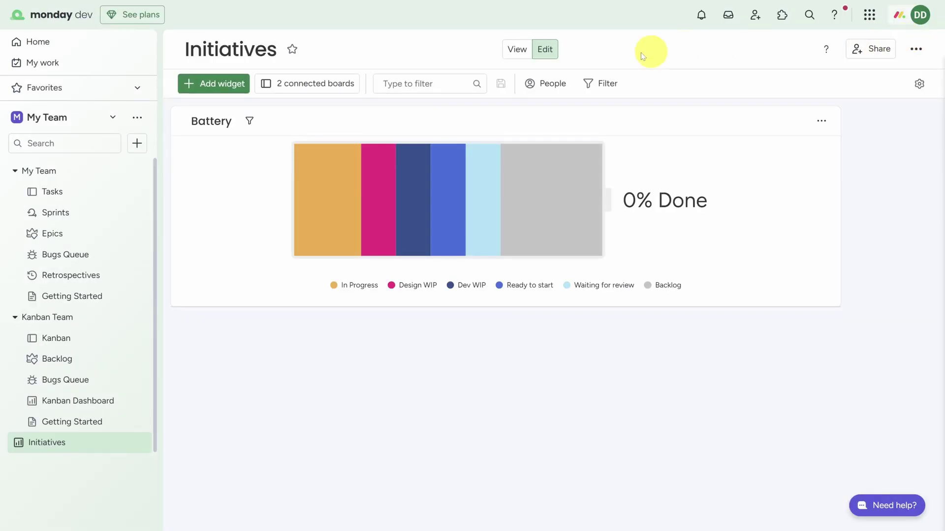
click(218, 88)
- Add an enlarged Gantt widget to the Initiatives dashboard and group its tasks by the Priority column
click(270, 293)
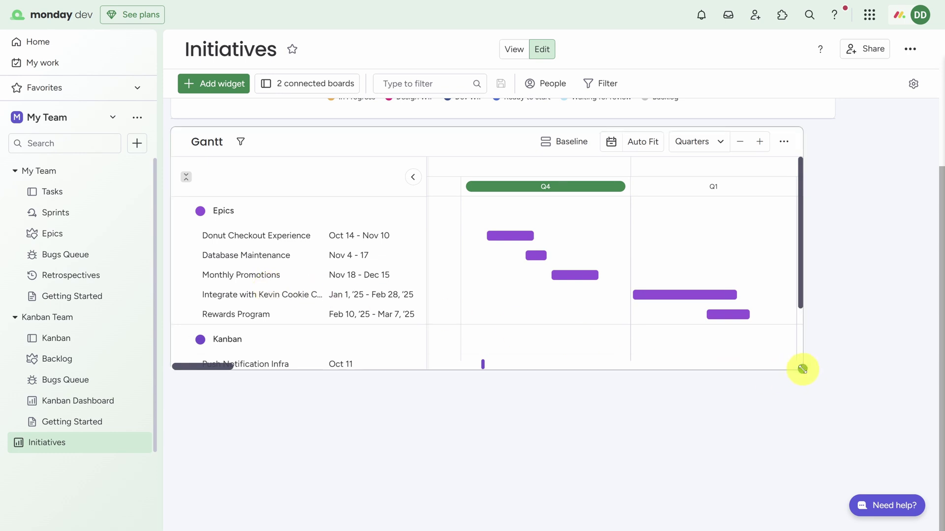
drag(802, 369, 847, 494)
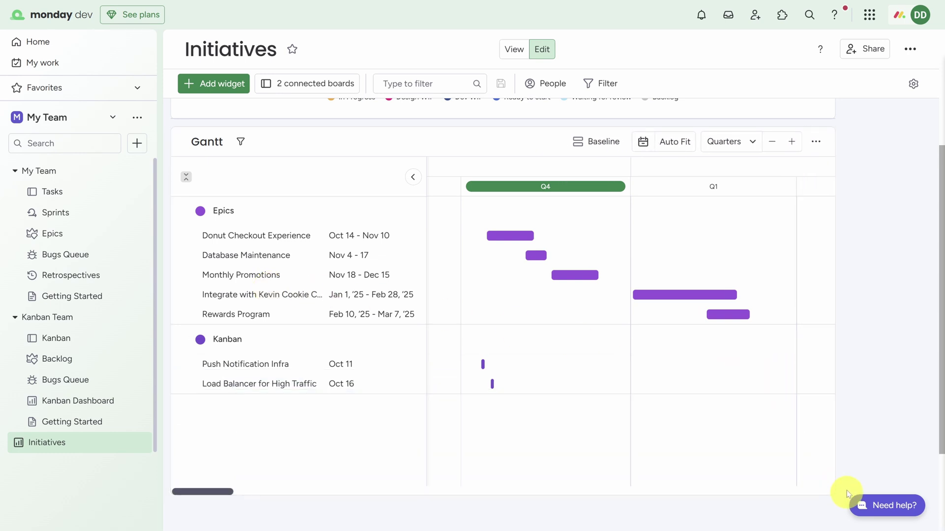
click(815, 141)
click(784, 191)
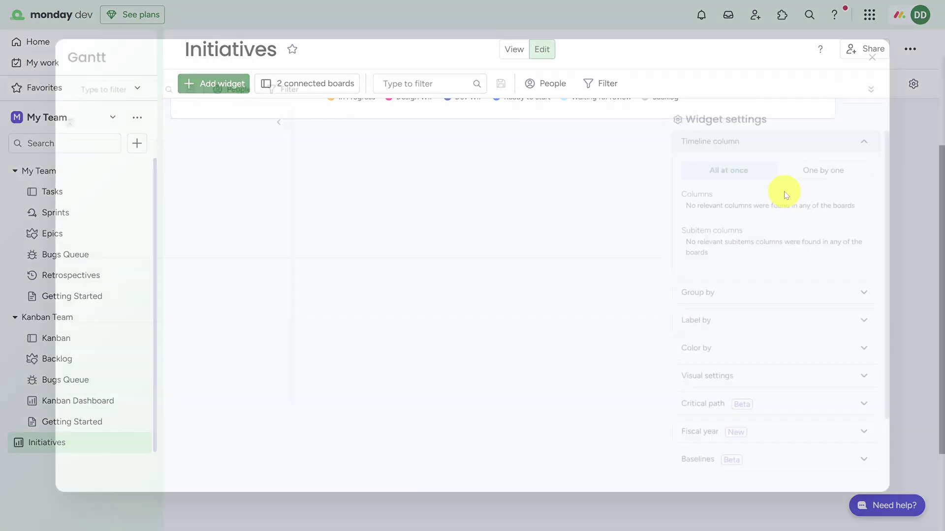
click(781, 293)
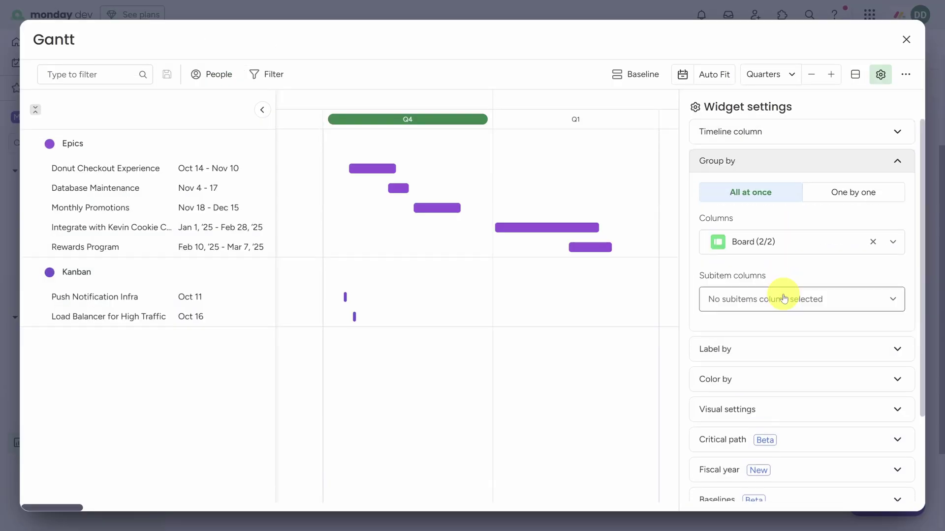
click(782, 251)
click(779, 341)
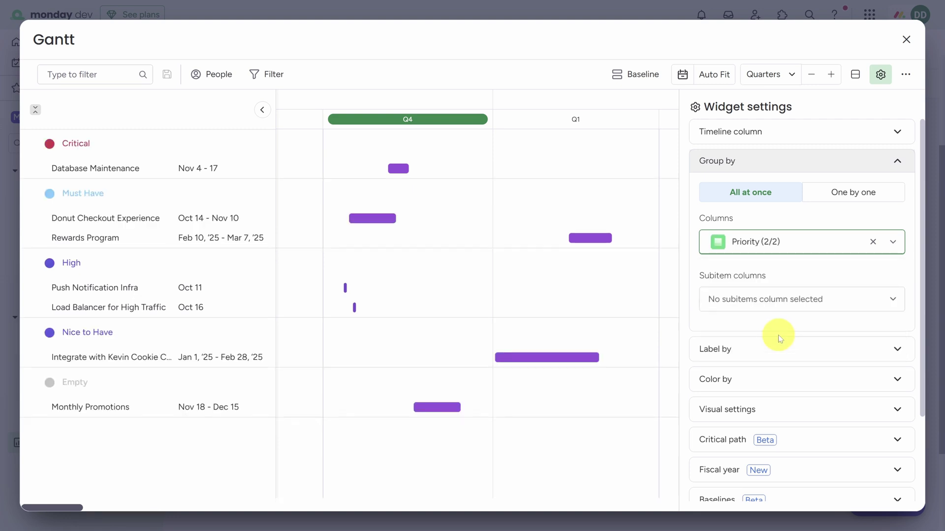
click(906, 42)
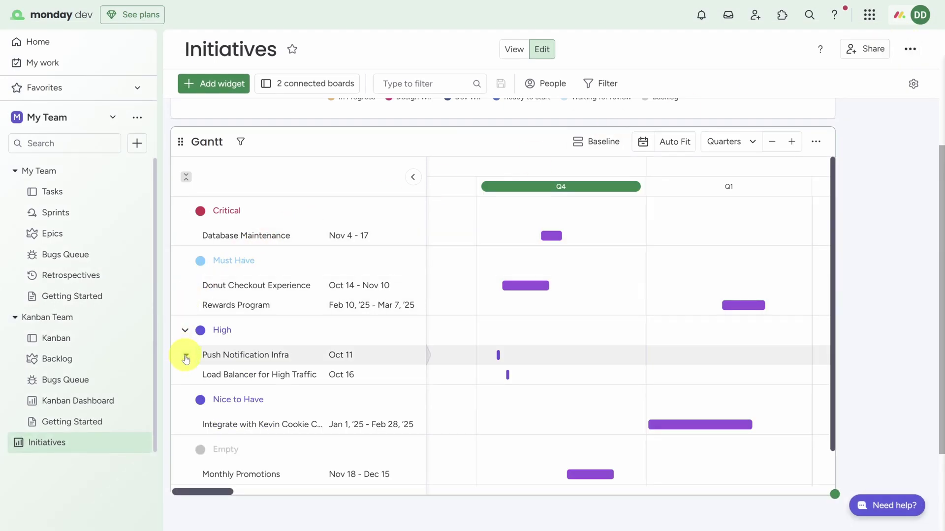
- Open the Push Notification Infra task's details via Edit Task from its Gantt row
click(186, 357)
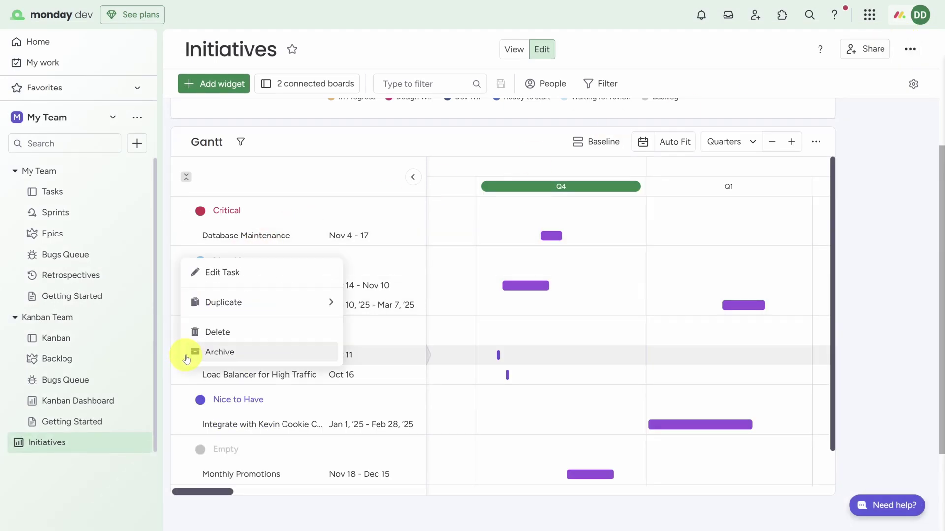
click(240, 273)
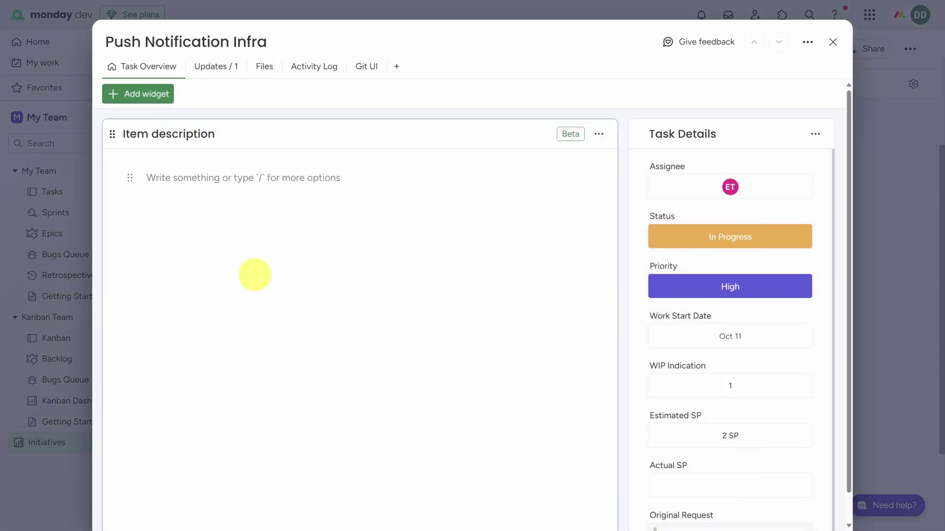